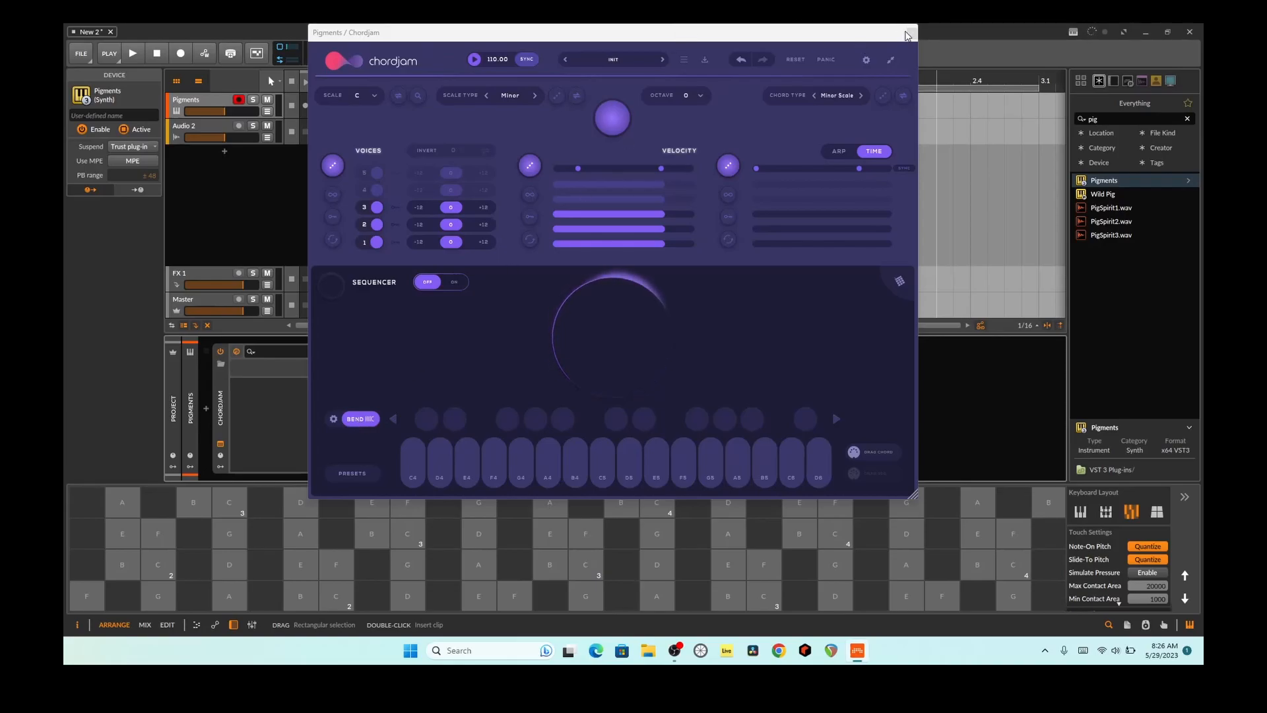
Step: Check the MPE settings in the Pigments plug-in and enable MPE for the Pigments device
left_click(911, 33)
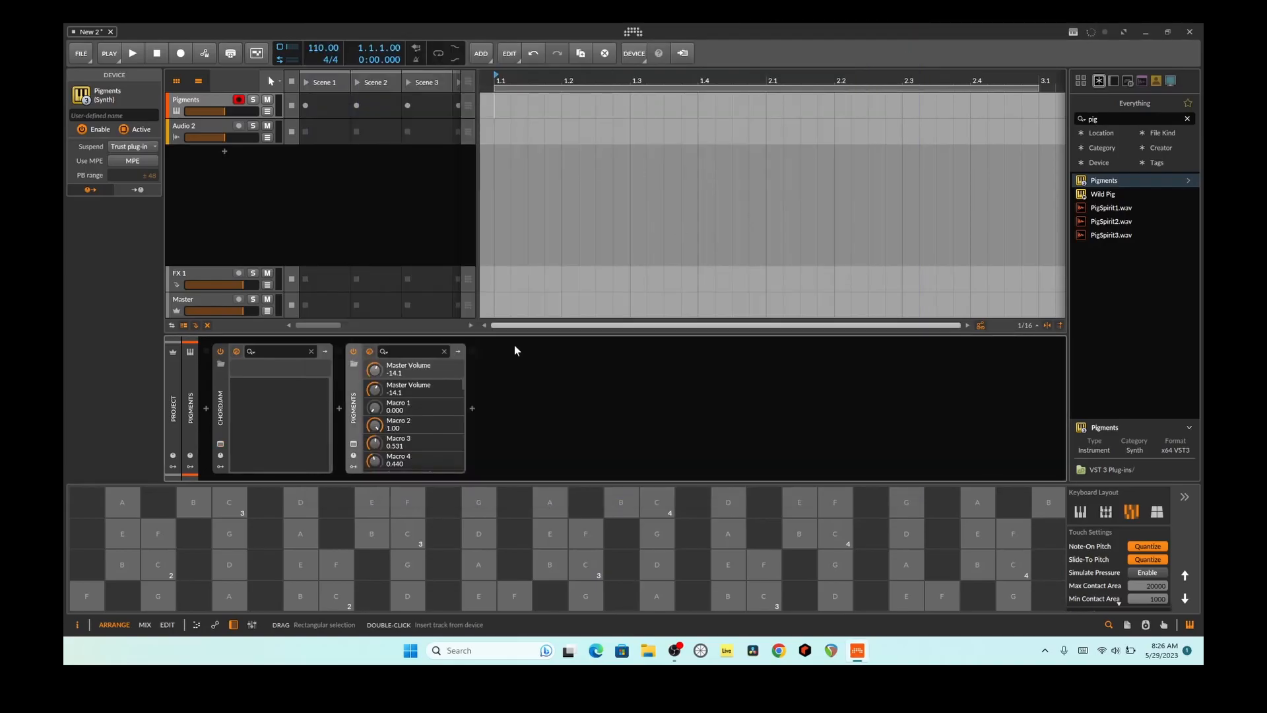
left_click(354, 443)
left_click(988, 57)
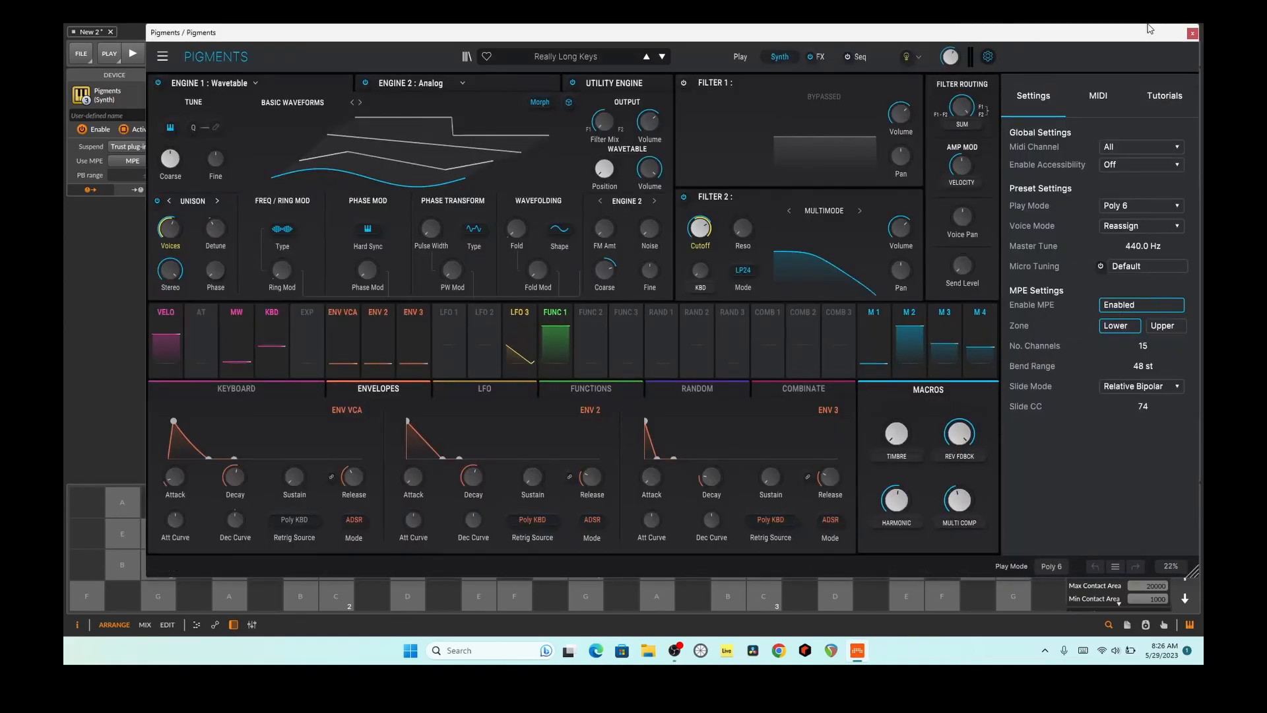
left_click(1192, 33)
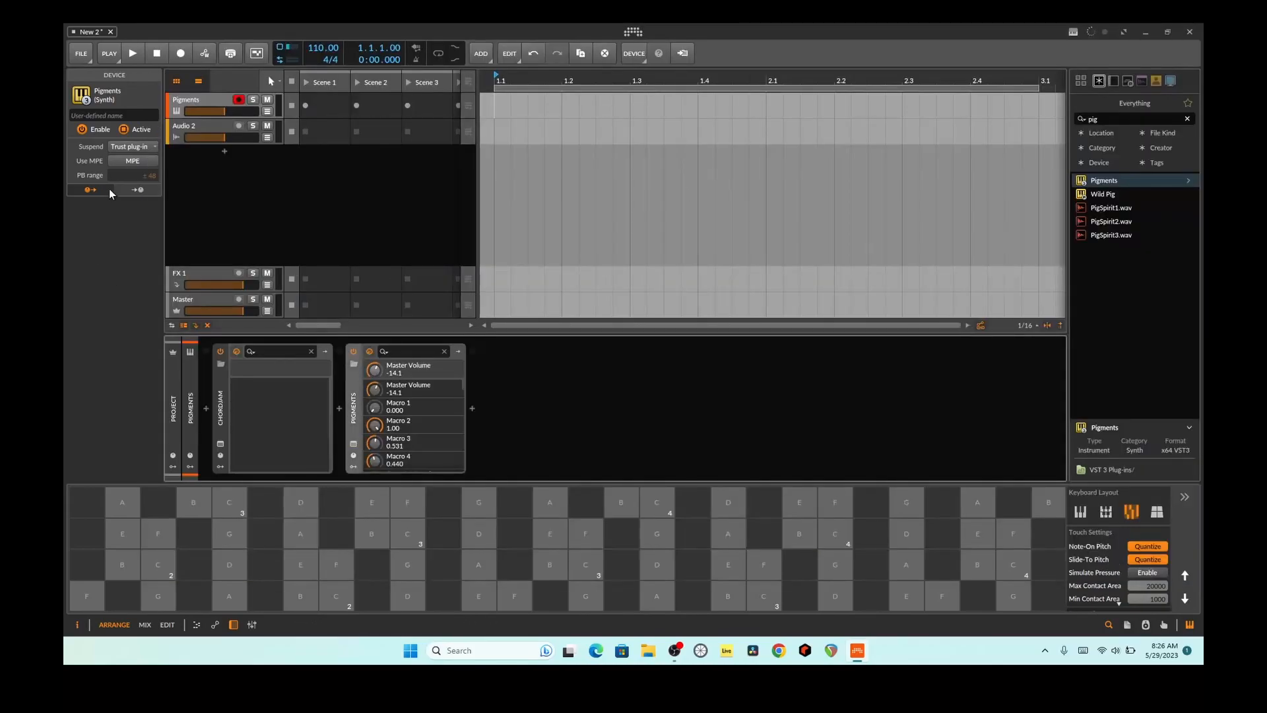
left_click(133, 161)
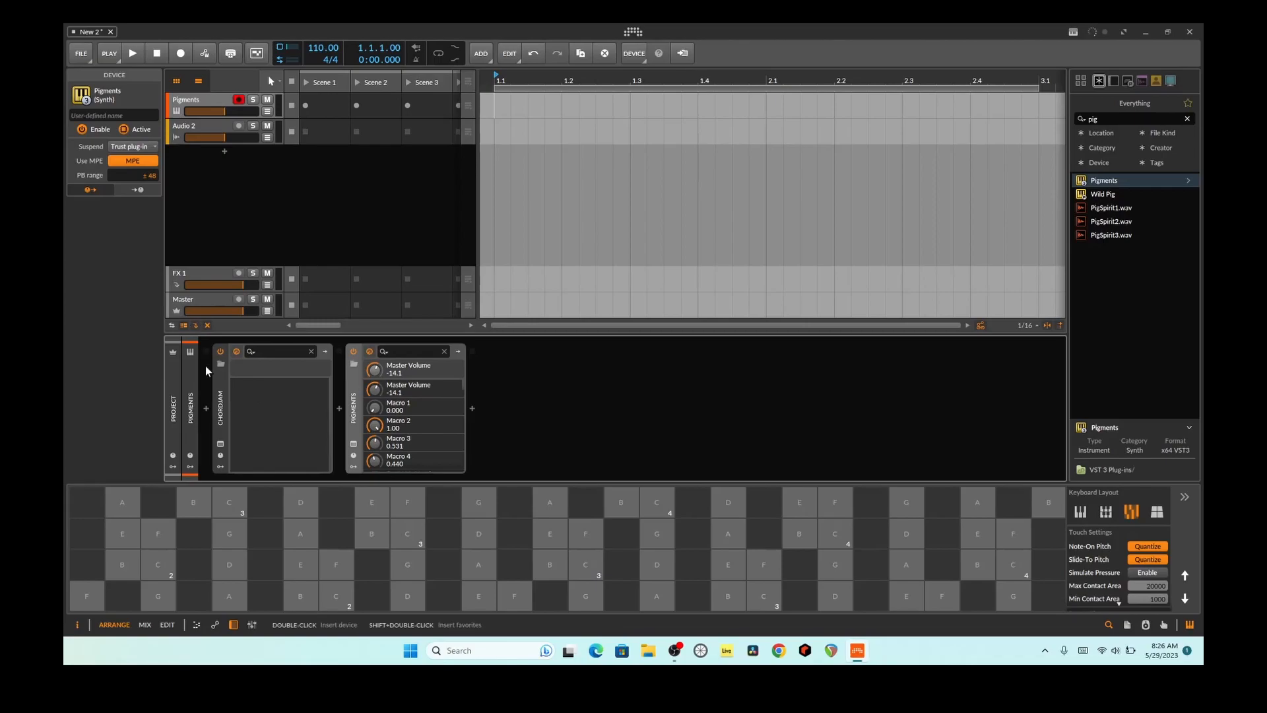
Step: Open the Chordjam plug-in, reveal its bend settings and raise the bend percentage to about 72%
left_click(220, 395)
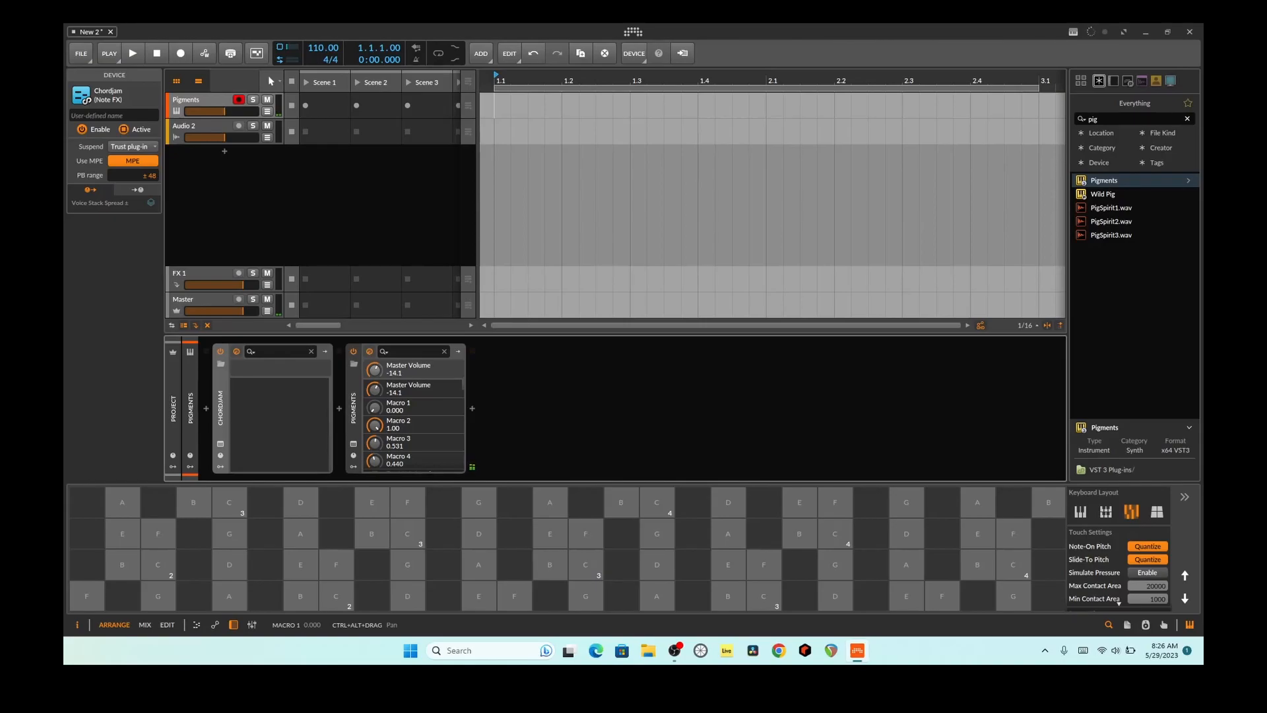
left_click(221, 443)
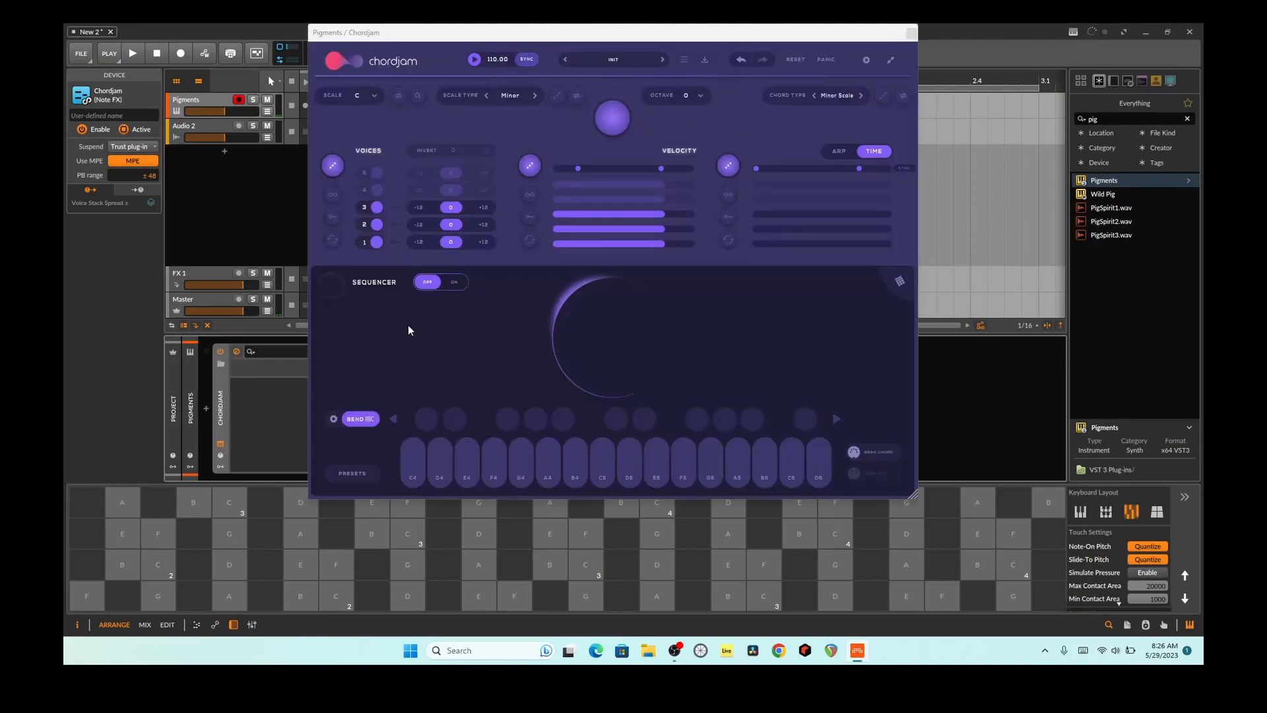
left_click(333, 418)
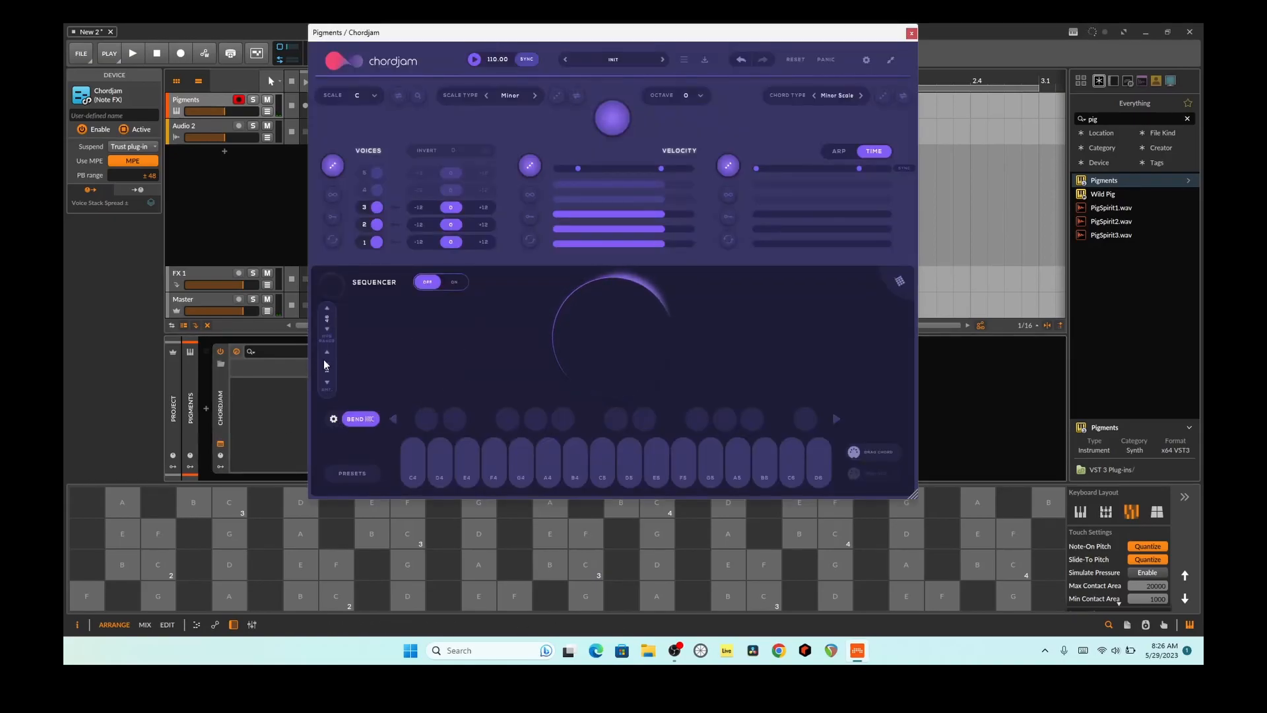
left_click_drag(326, 374, 338, 351)
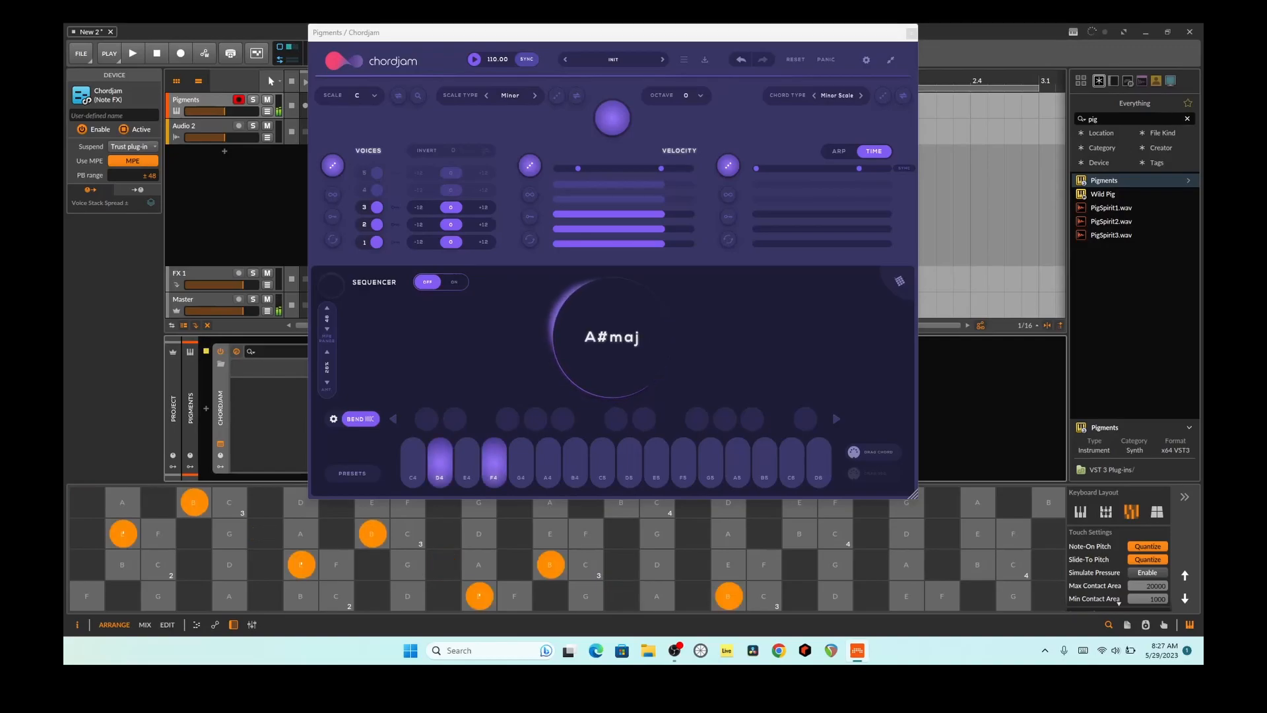
left_click_drag(324, 378, 329, 303)
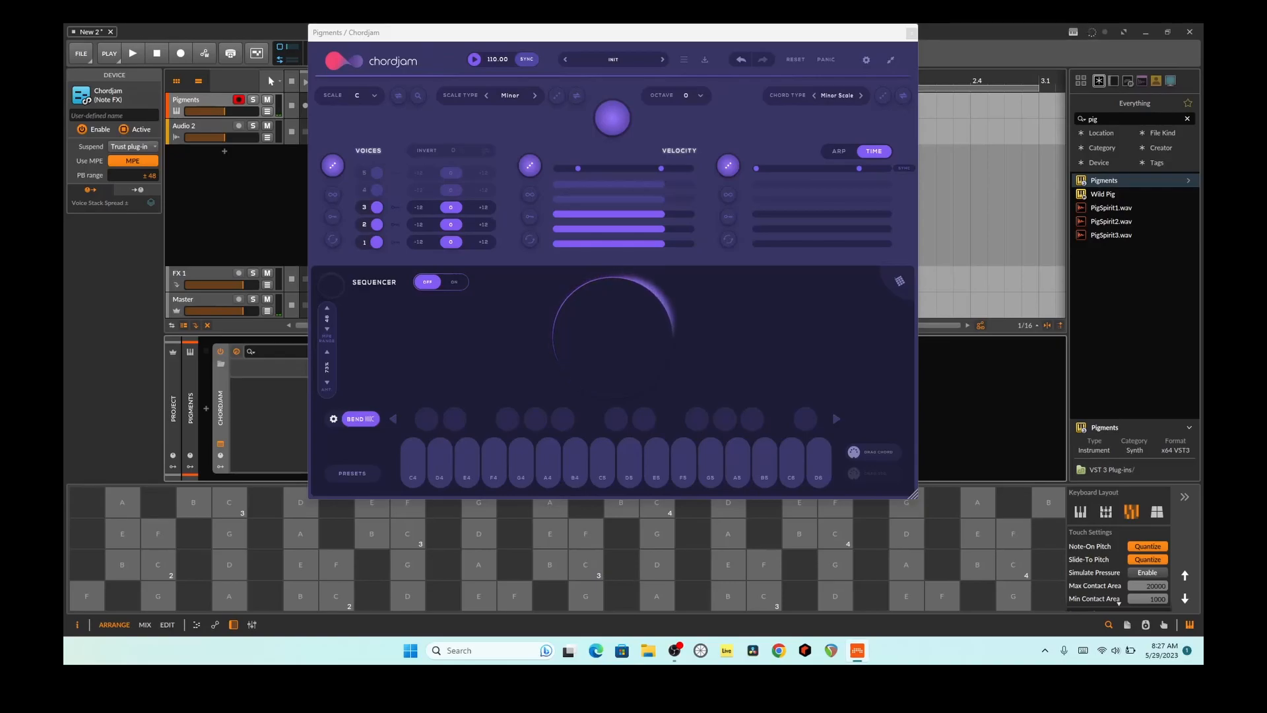
Step: Browse the Sumns Chord Starter Pack and load the Melodic House 3 preset from the Melodic House pack
left_click(609, 62)
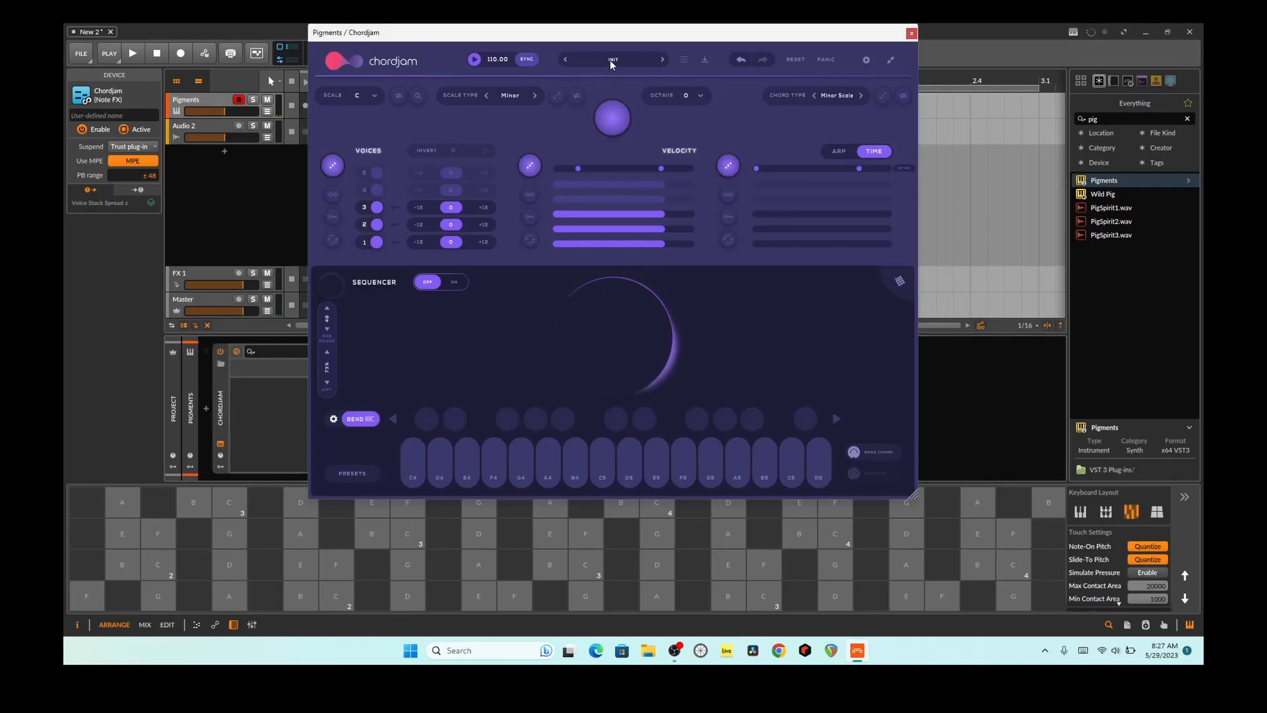
left_click(610, 61)
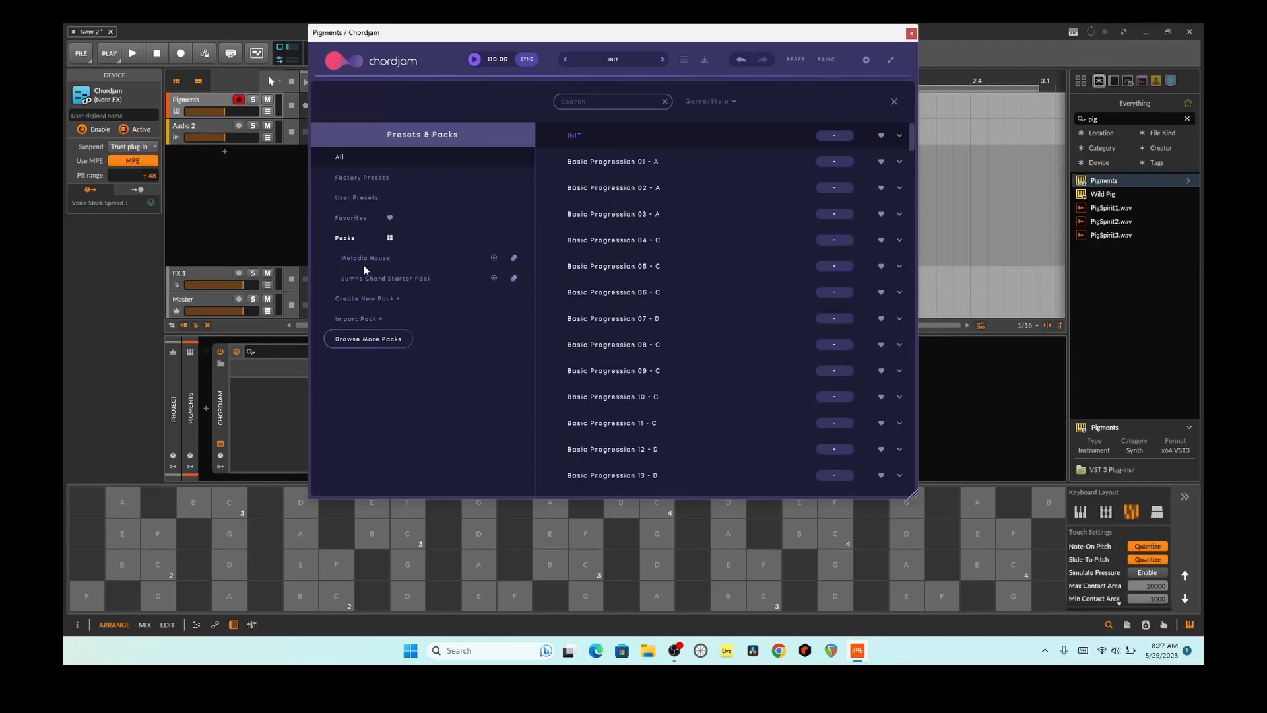
left_click(621, 57)
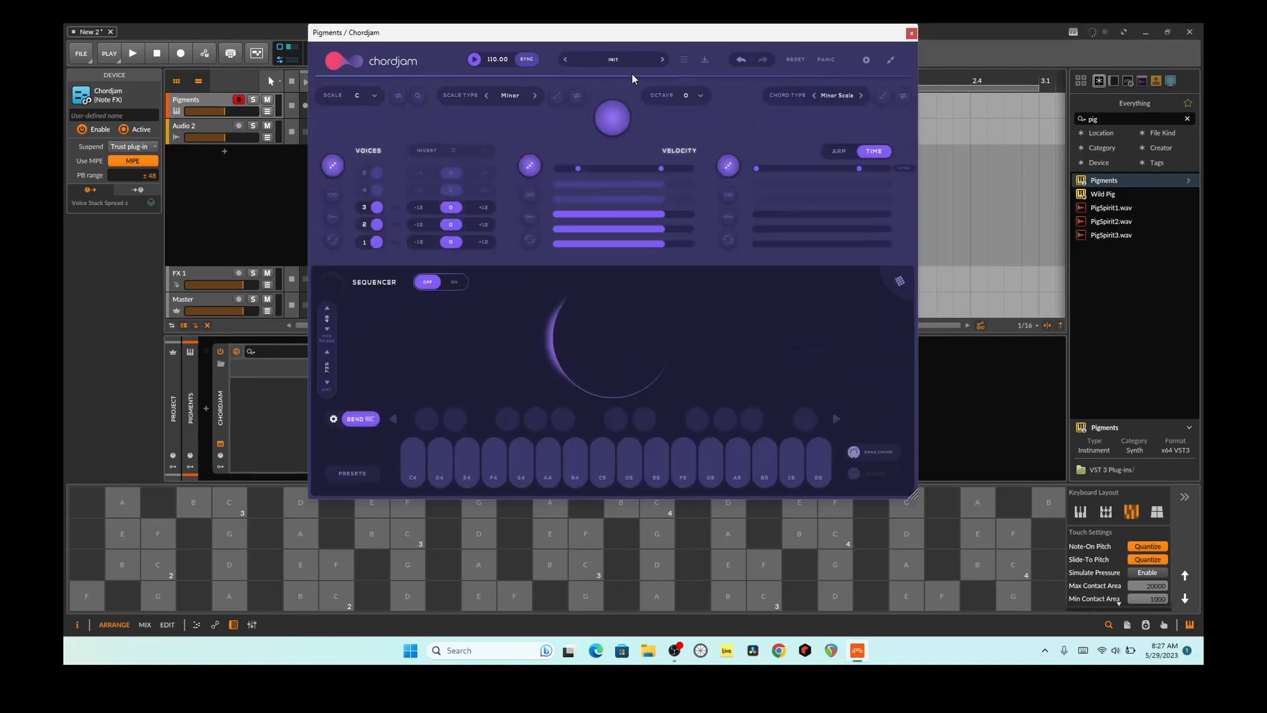
left_click(584, 64)
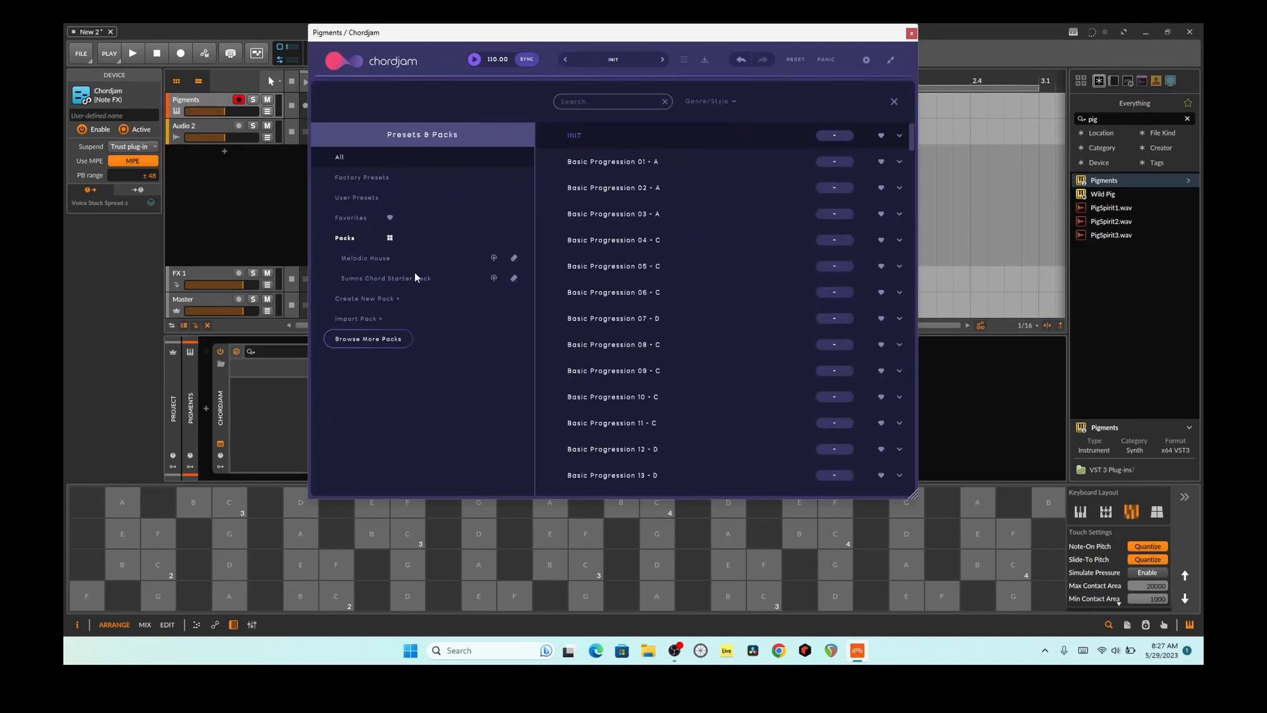
left_click(398, 278)
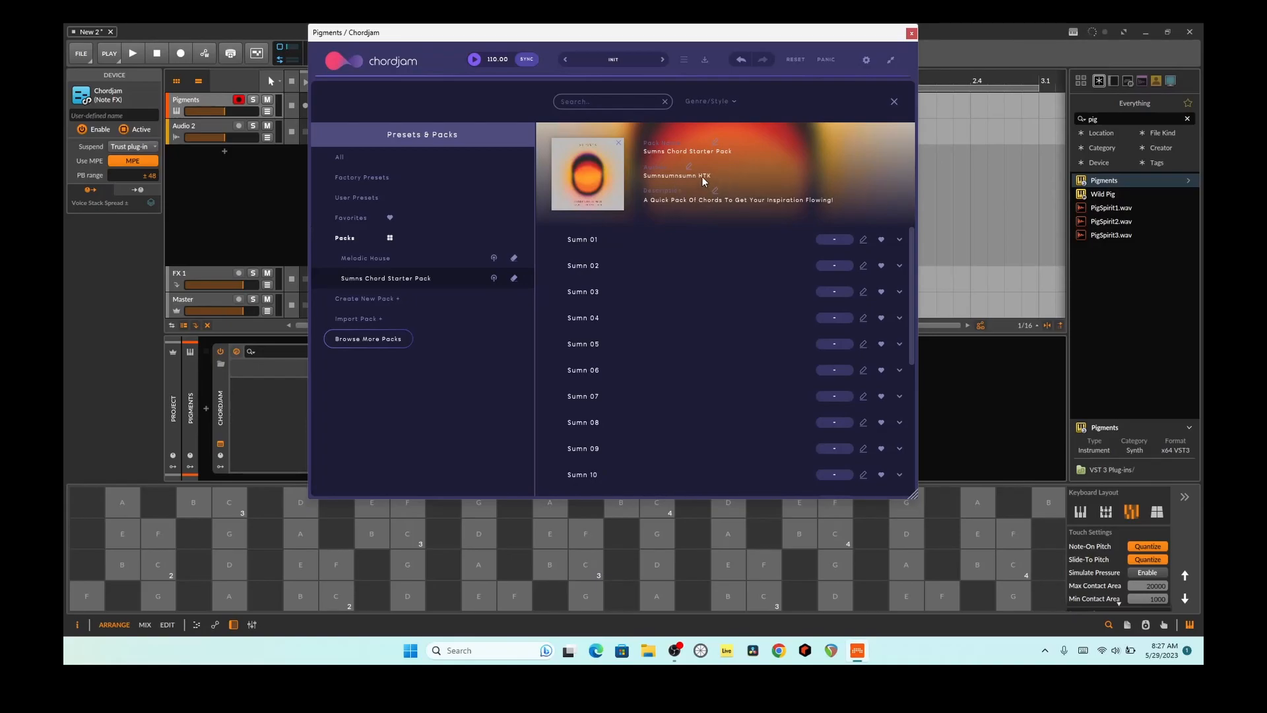
left_click(397, 260)
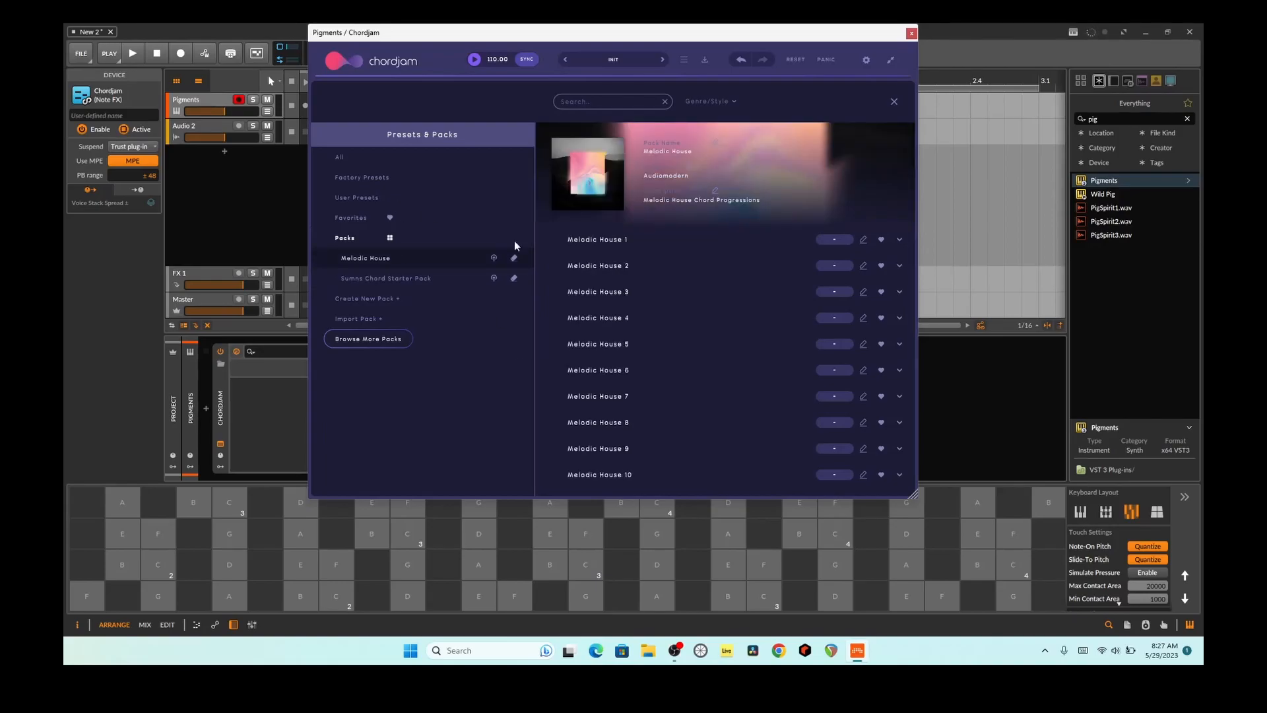
left_click(596, 296)
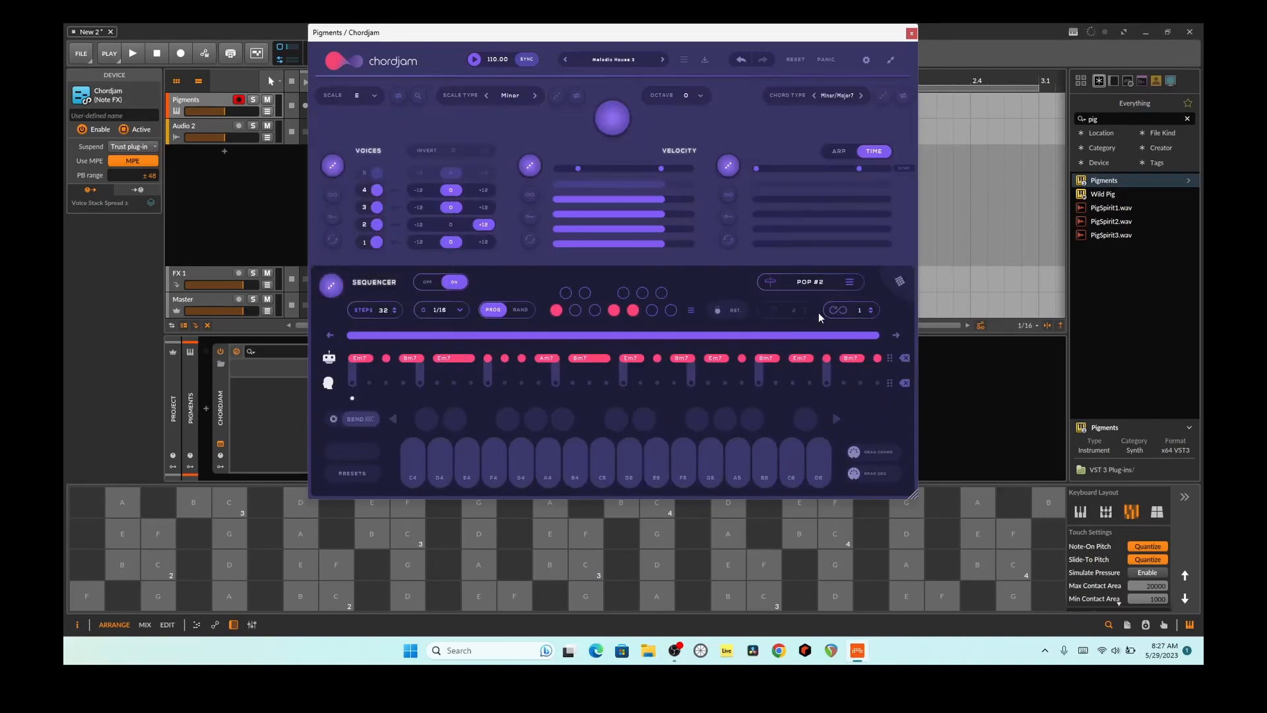
Step: Play several notes to audition the chords of the loaded Melodic House 3 preset
left_click(408, 565)
left_click(729, 565)
left_click(835, 565)
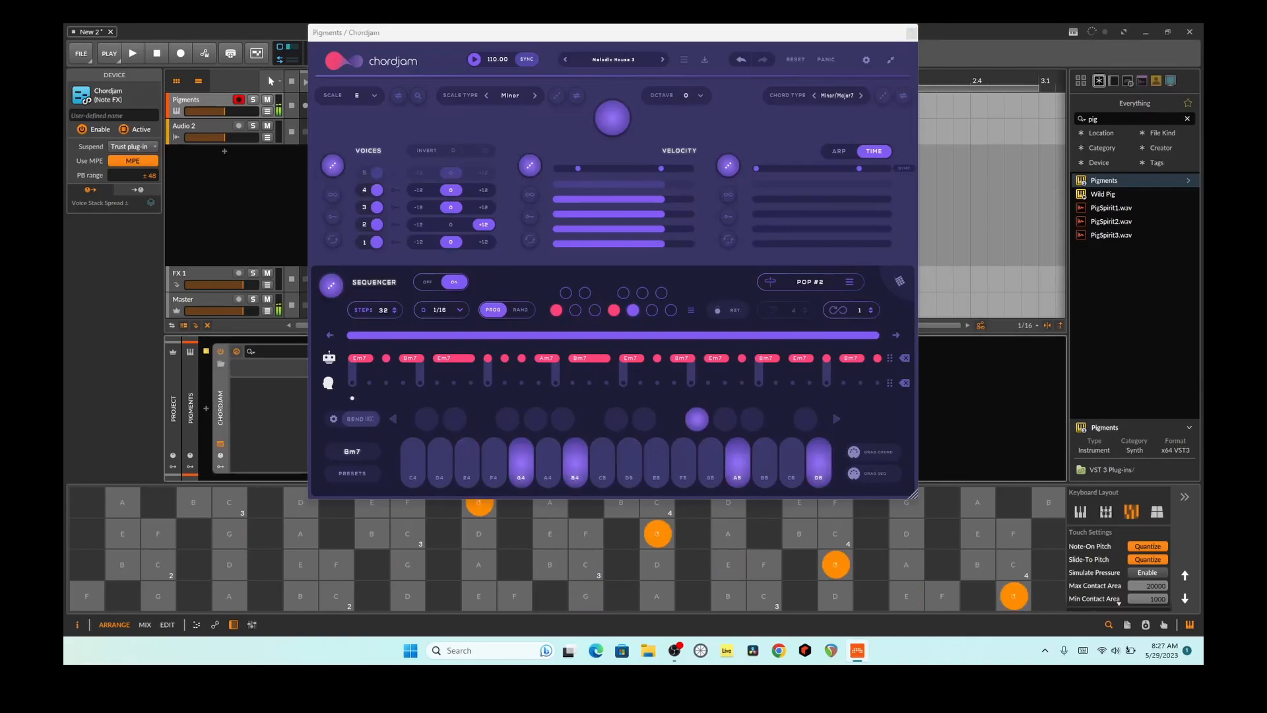
left_click(765, 565)
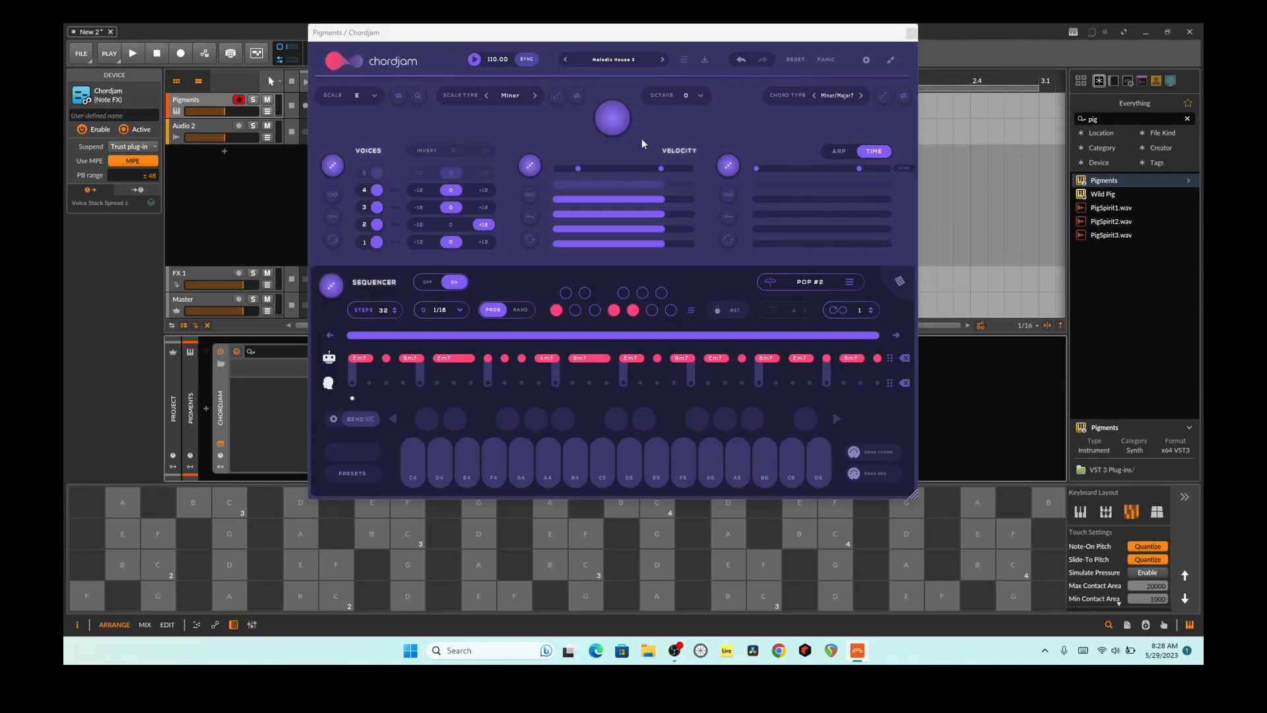
Step: Randomize Chordjam's voices, velocity and time values repeatedly with the main randomizer, and play a note to audition them
left_click(616, 130)
left_click(617, 131)
left_click(617, 130)
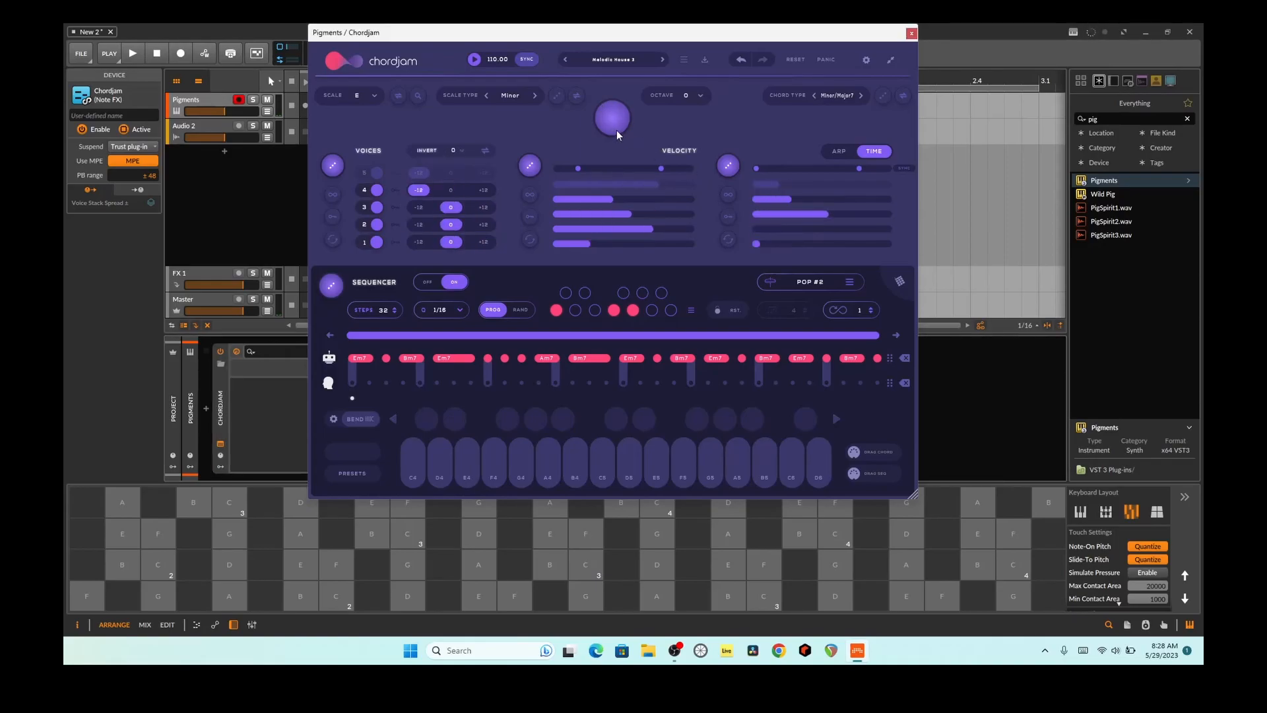
left_click(617, 129)
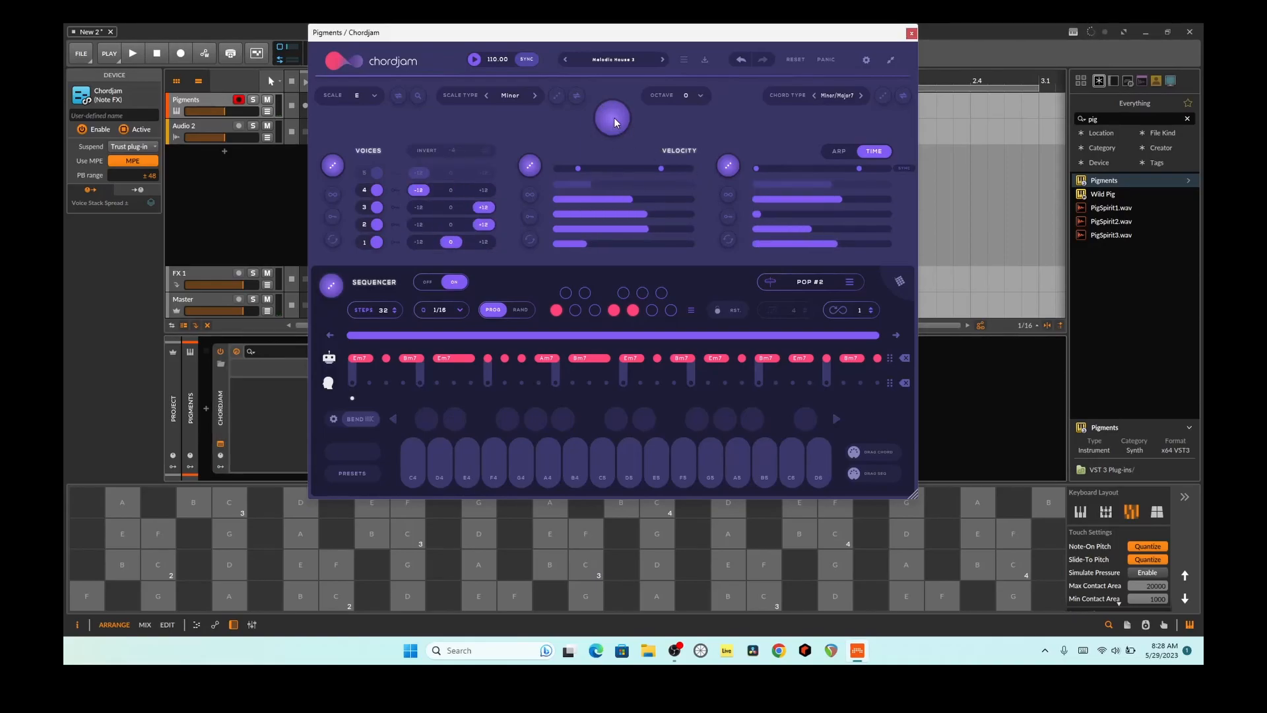
left_click(614, 117)
left_click(614, 118)
left_click(614, 117)
left_click(614, 117)
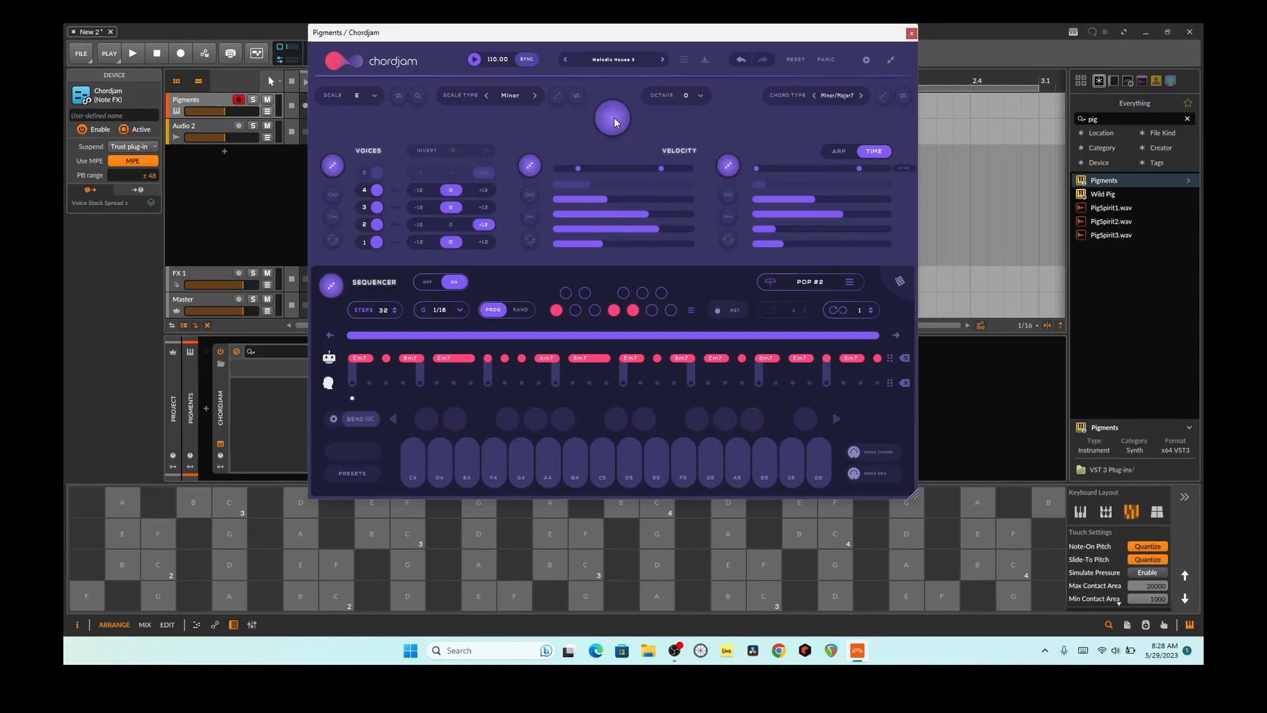
left_click(480, 533)
left_click(479, 534)
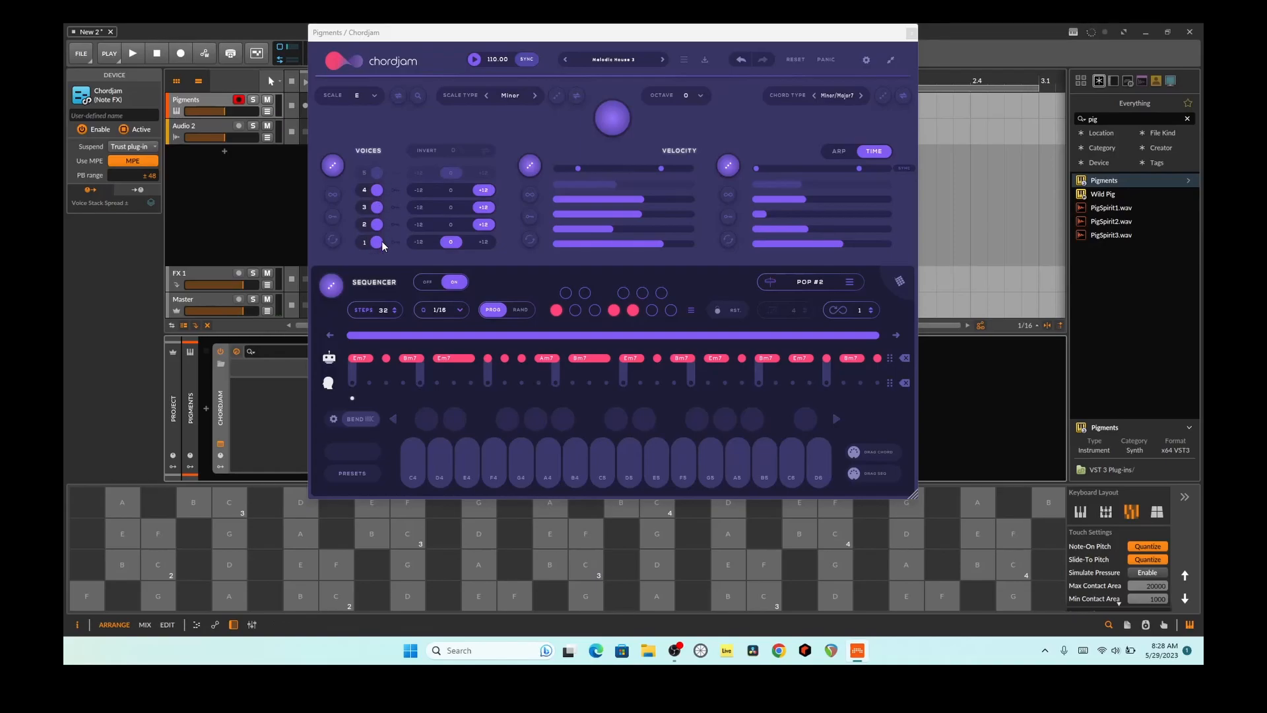
Step: Switch voice 4 off and back on, and audition several notes with the voices' continuous randomization turned on
left_click(363, 190)
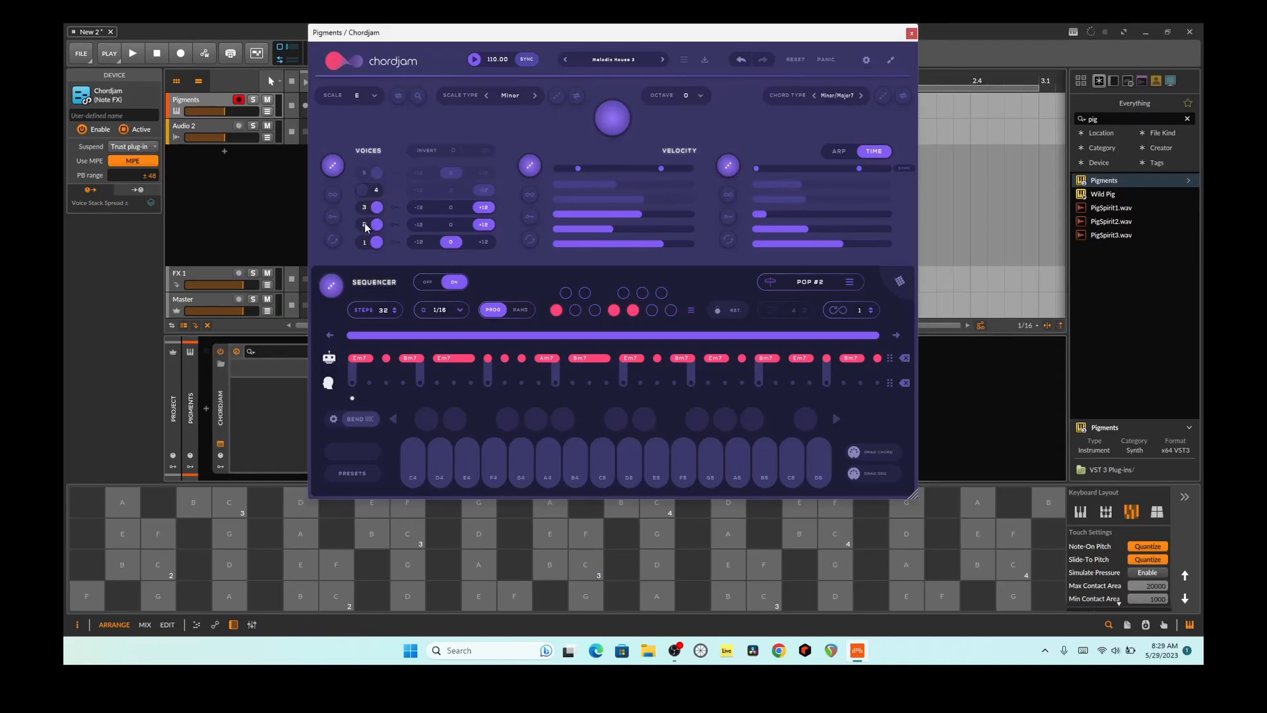
left_click(373, 186)
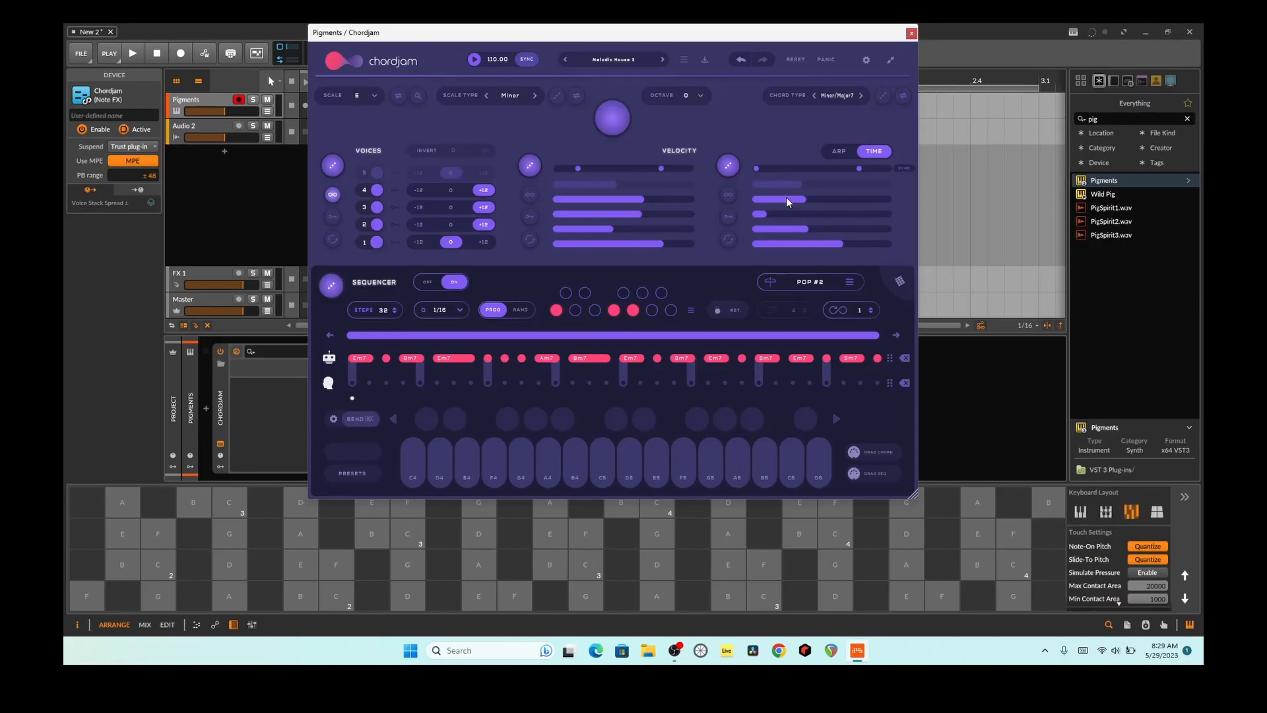
left_click(408, 565)
left_click(301, 564)
left_click(550, 565)
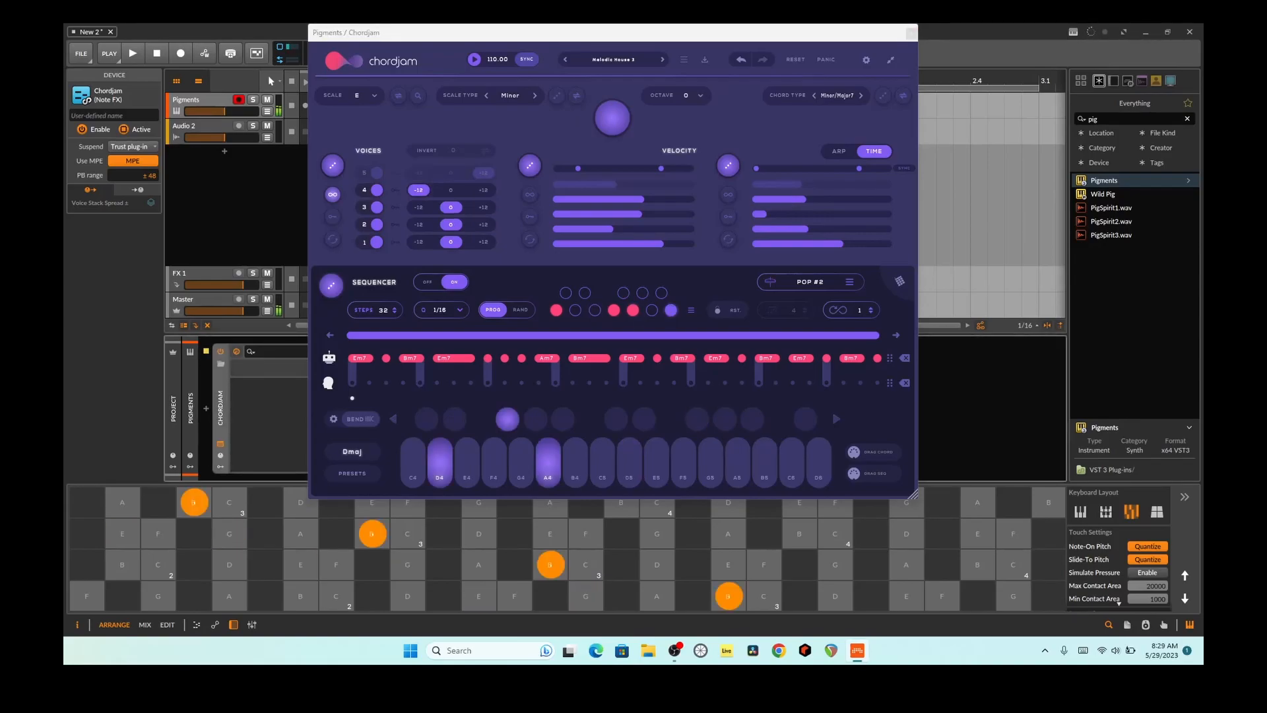
left_click(836, 565)
left_click(300, 533)
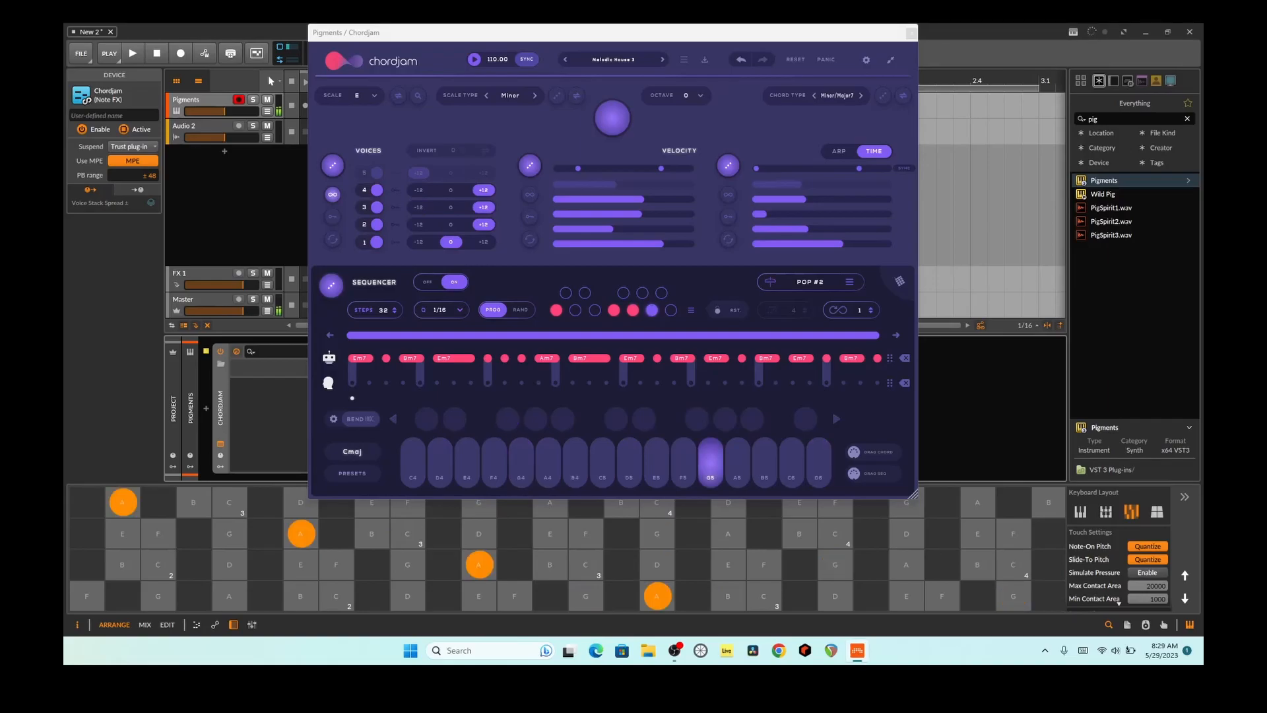
left_click(551, 533)
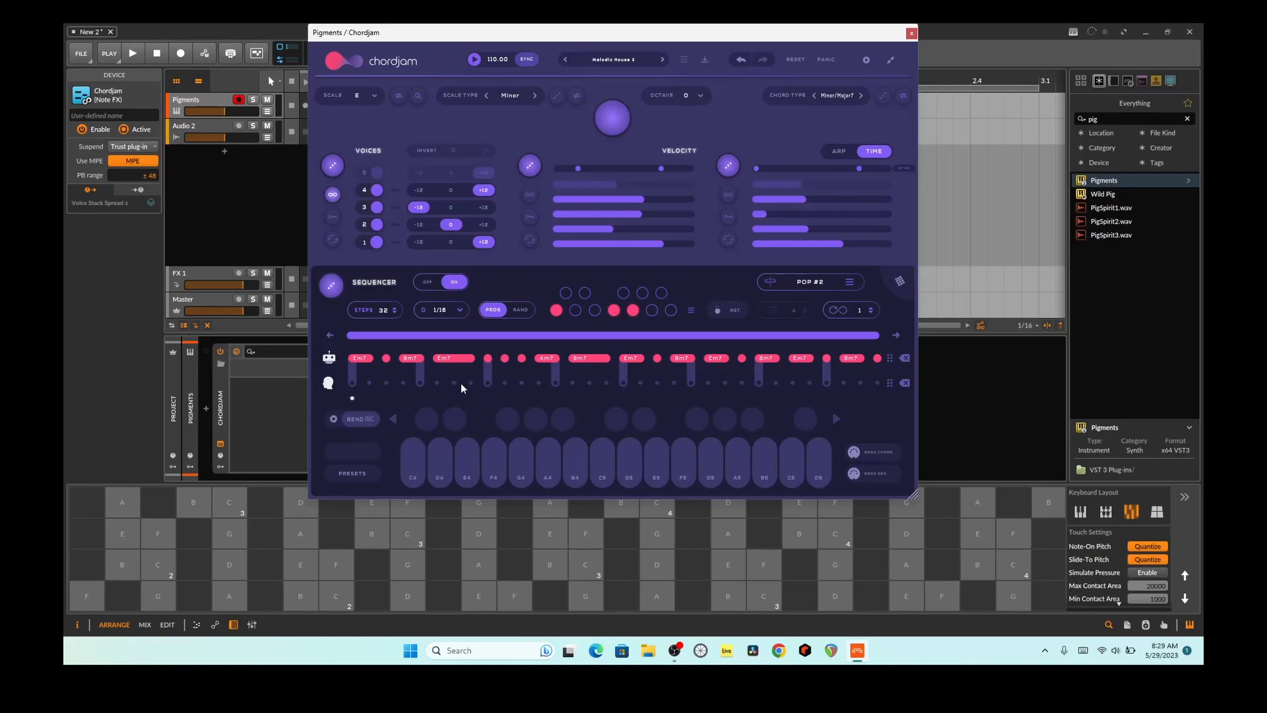
Step: Add a custom chord block over steps 7 to 11 of the sequencer's user lane and play the sequence back
left_click_drag(453, 382, 528, 385)
left_click(138, 54)
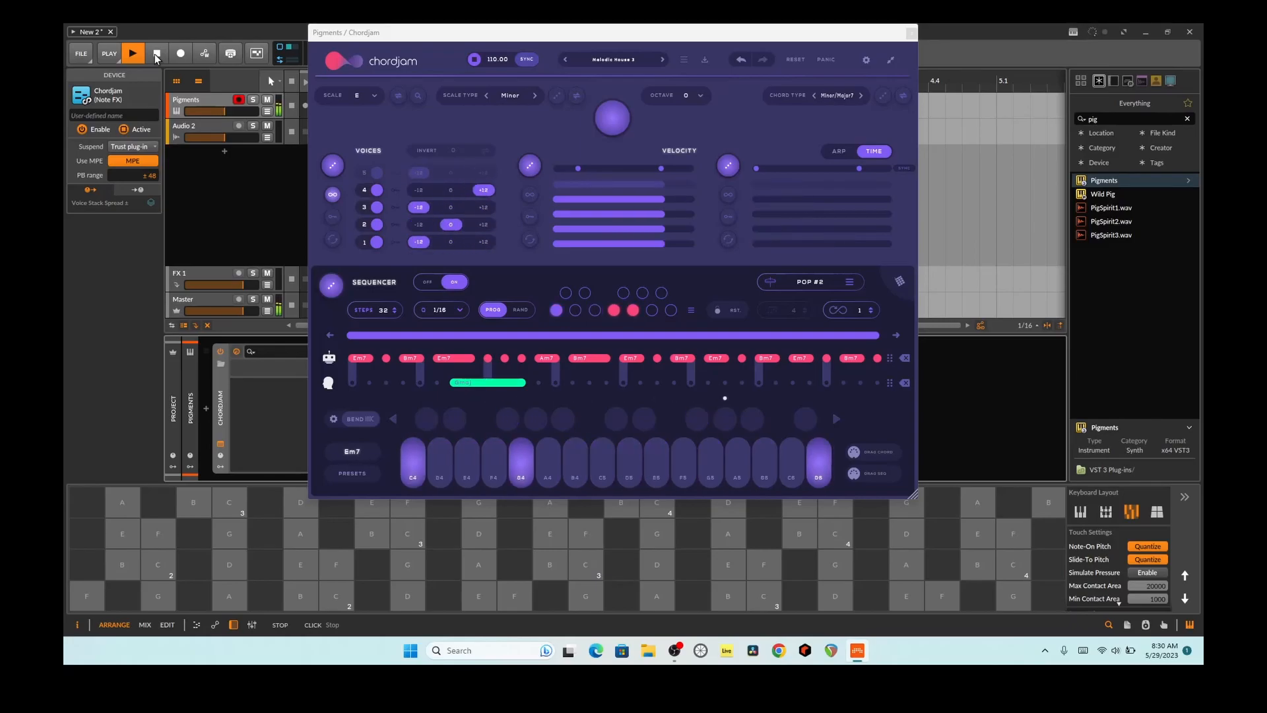
left_click(156, 56)
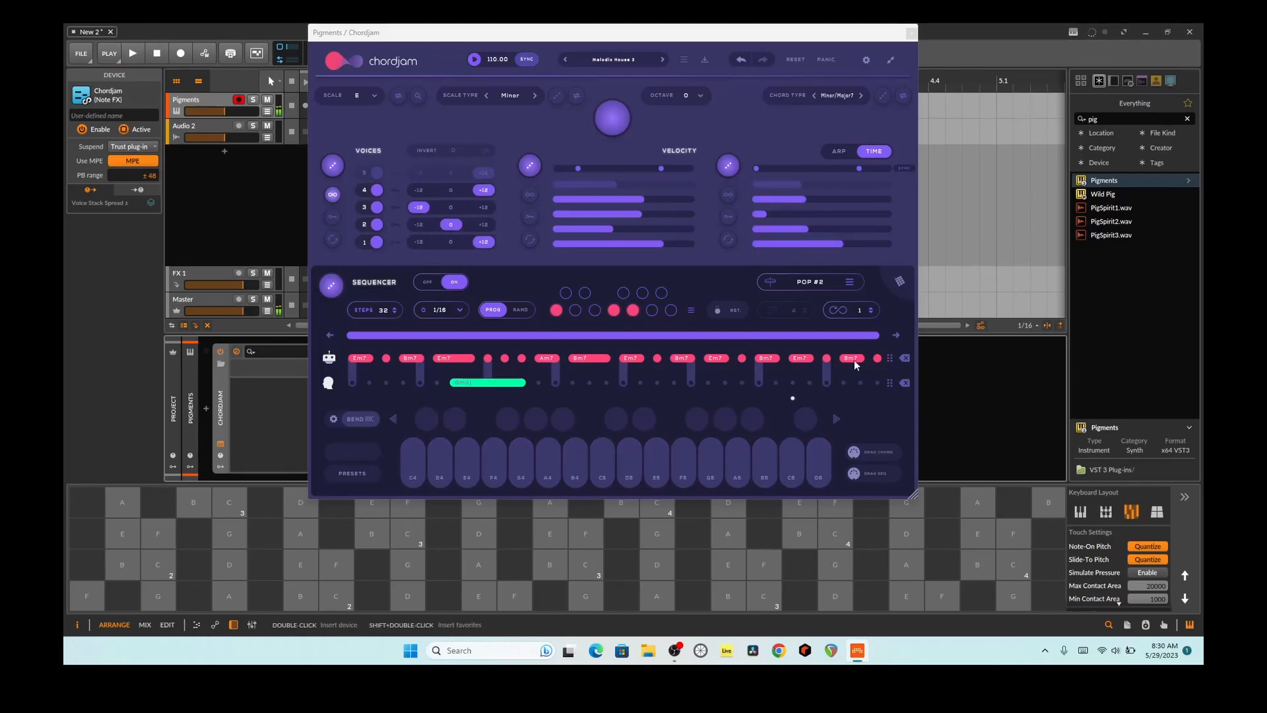
Step: Clear all generated chords from the sequencer's automatic lane and restart playback
left_click(905, 358)
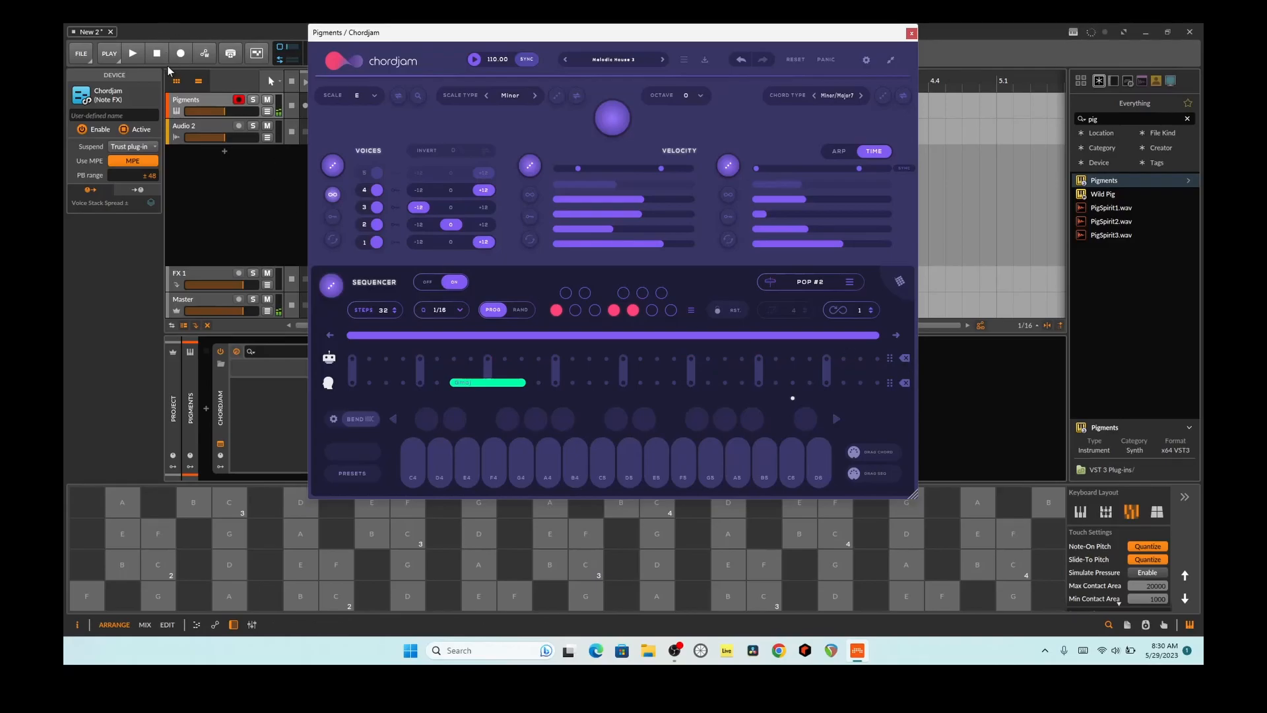
left_click(135, 56)
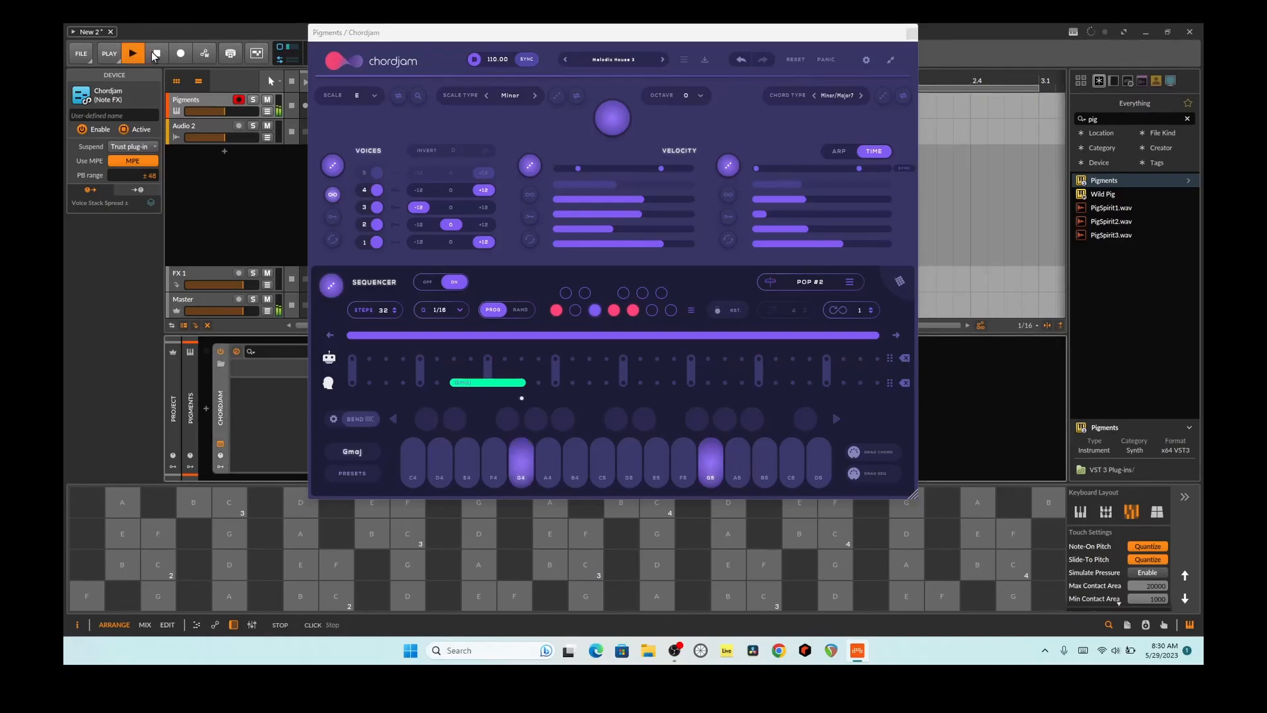
Step: Add user-lane chord blocks over steps 18 to 23 and 14 to 16, and shift the last block to steps 27 to 30
left_click_drag(638, 384, 718, 384)
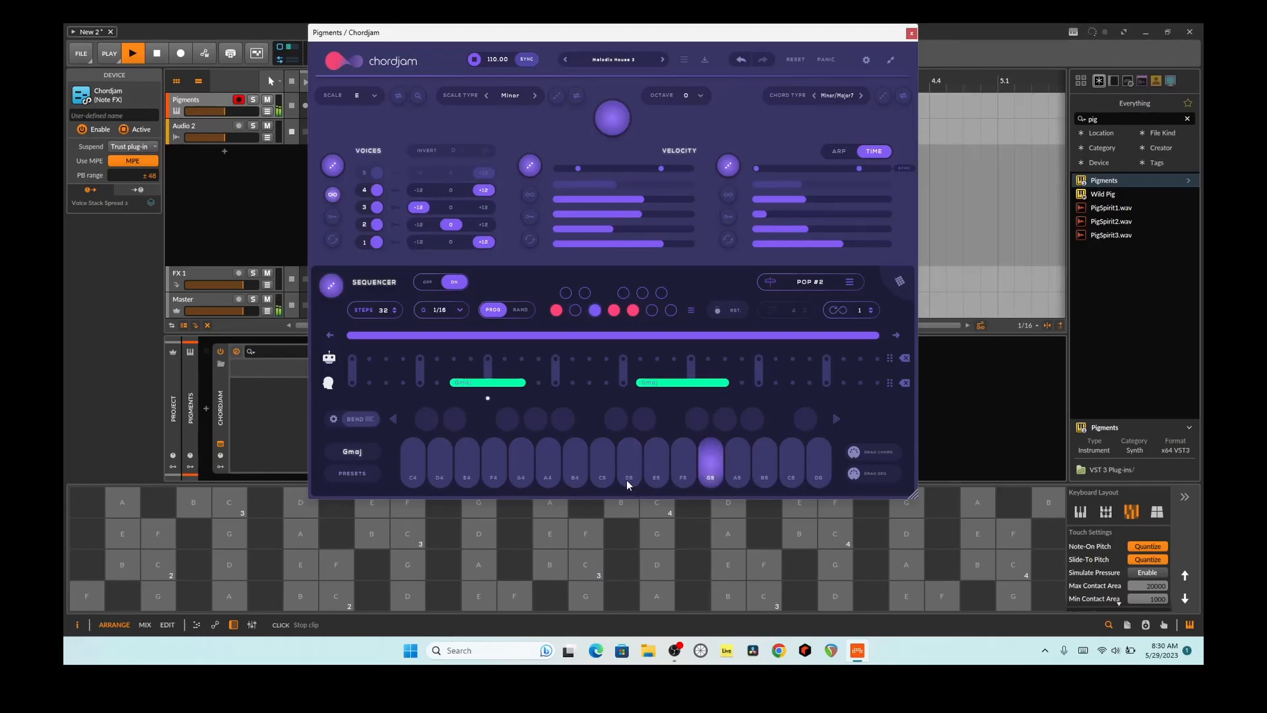
left_click_drag(569, 382, 610, 386)
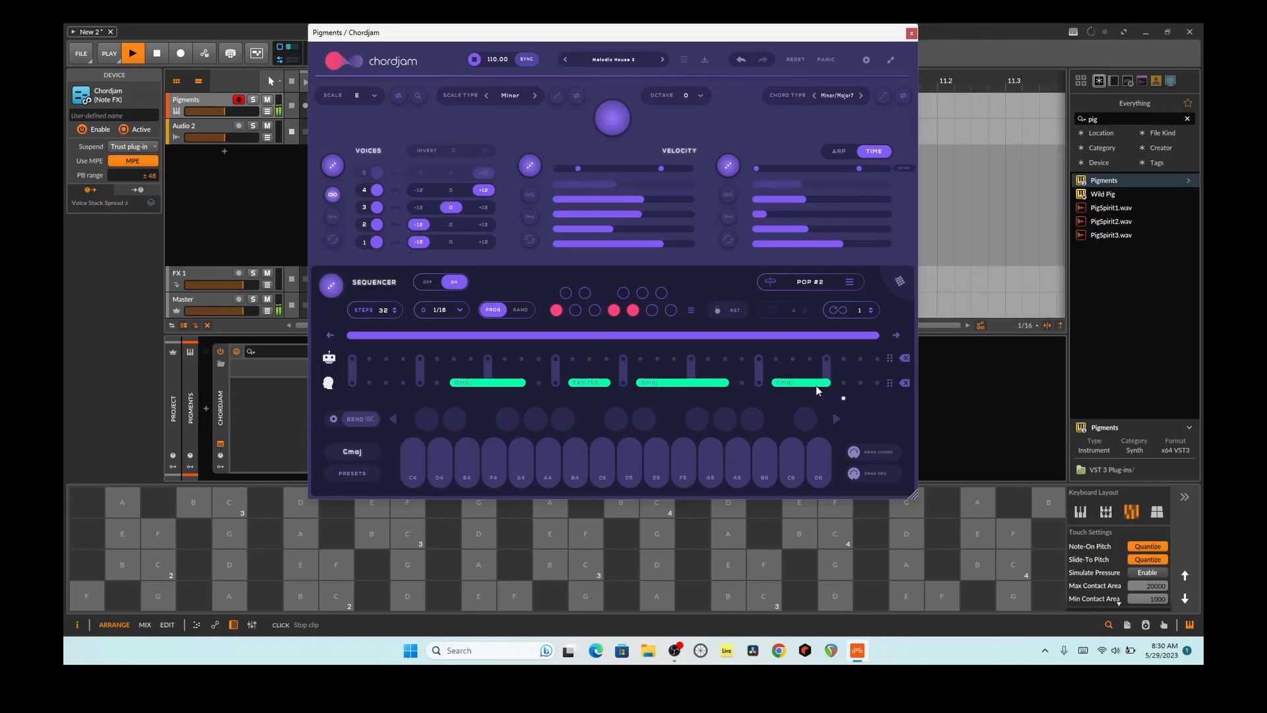
left_click_drag(809, 384, 789, 359)
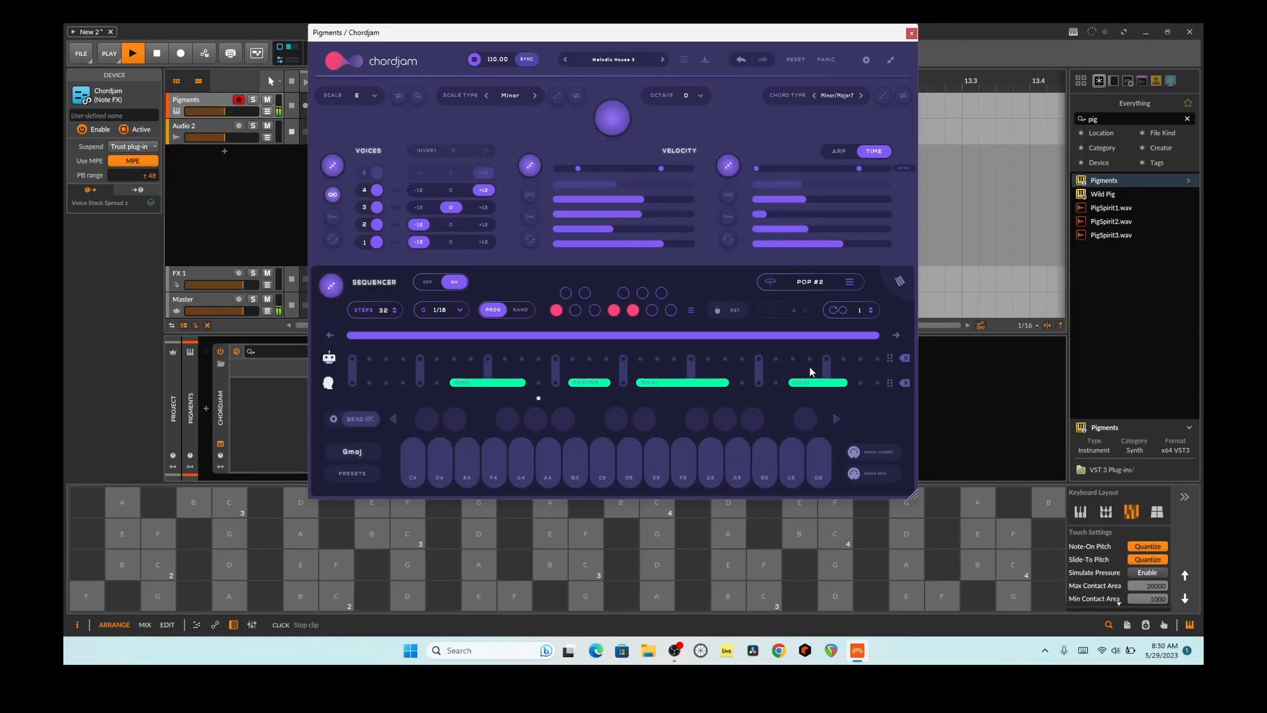
Step: Shift the user-lane chord blocks to start at steps 1, 13, 17 and 25, and stop playback after re-randomizing the voices
left_click_drag(675, 383, 396, 388)
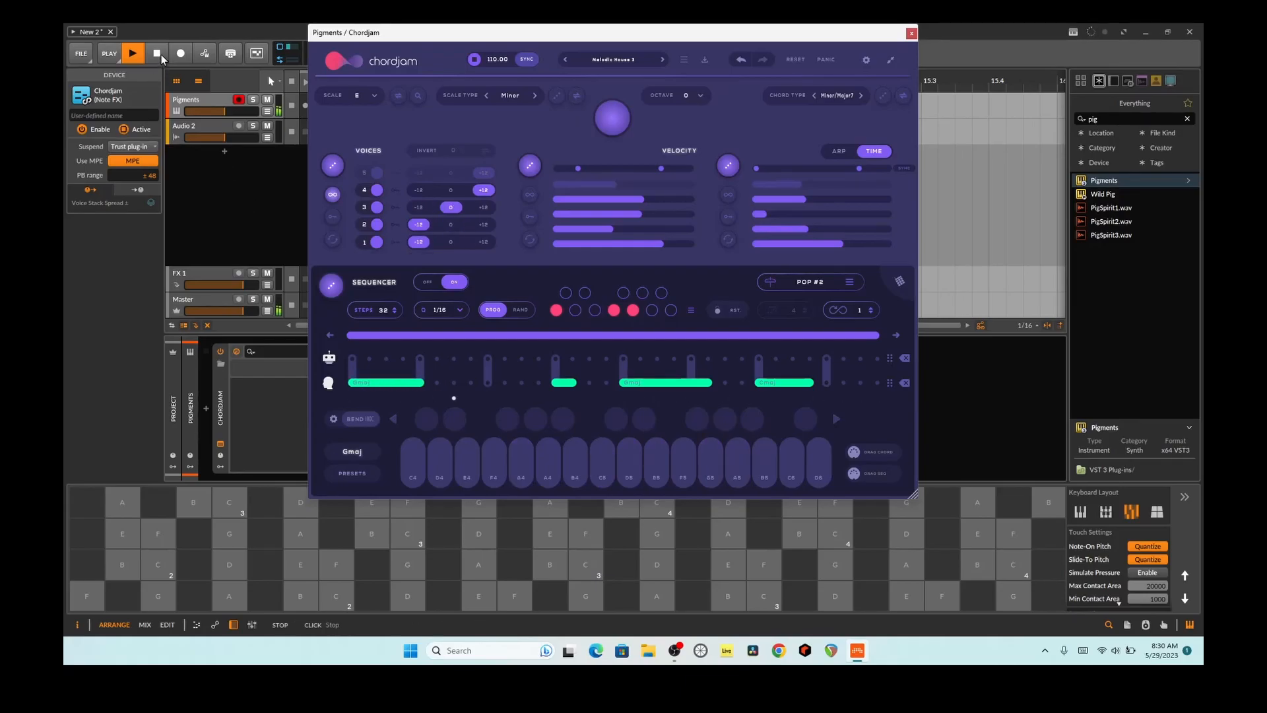
left_click(338, 164)
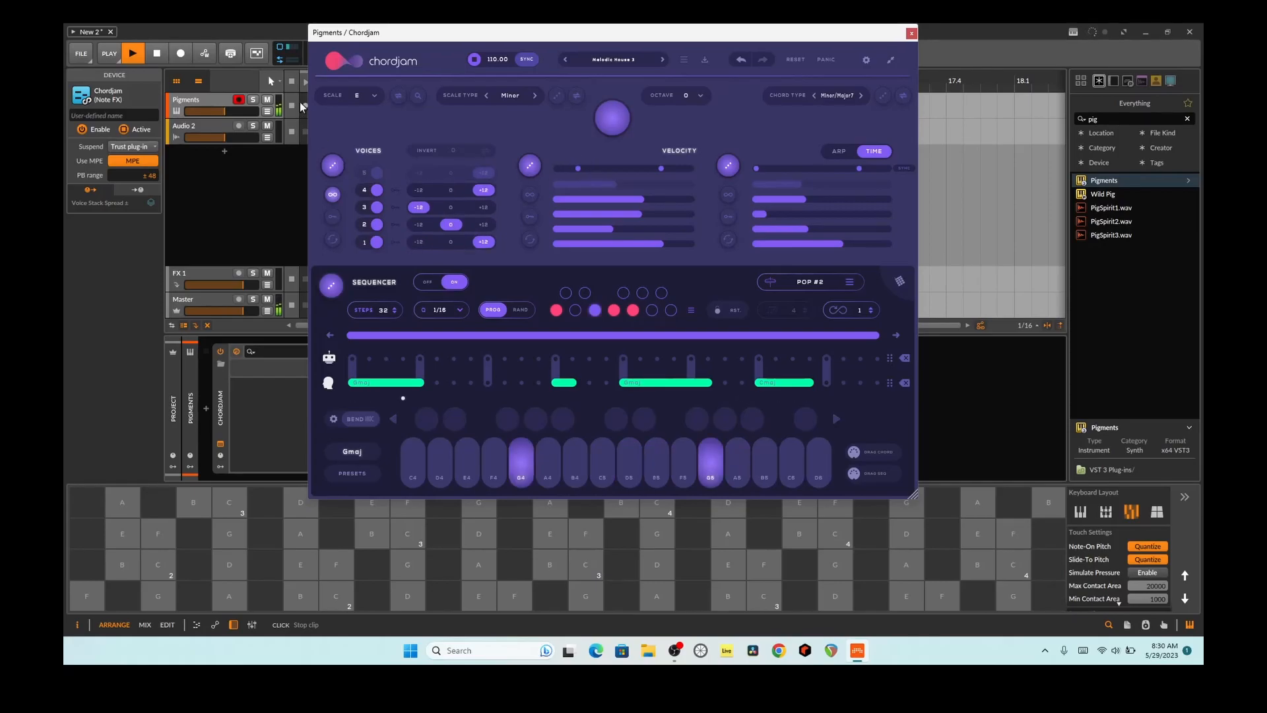
left_click(159, 53)
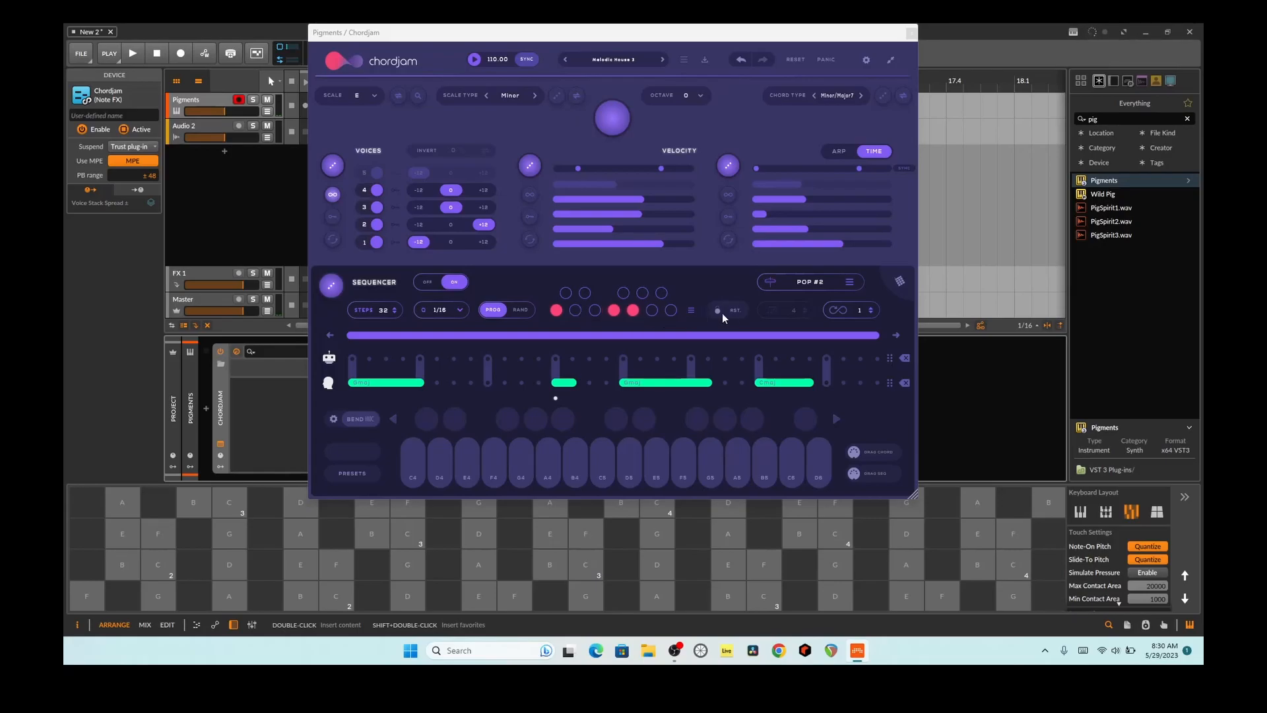
Step: Inspect the sequencer's selected progression keys and the factory progression presets, and return to the step lanes
left_click(693, 310)
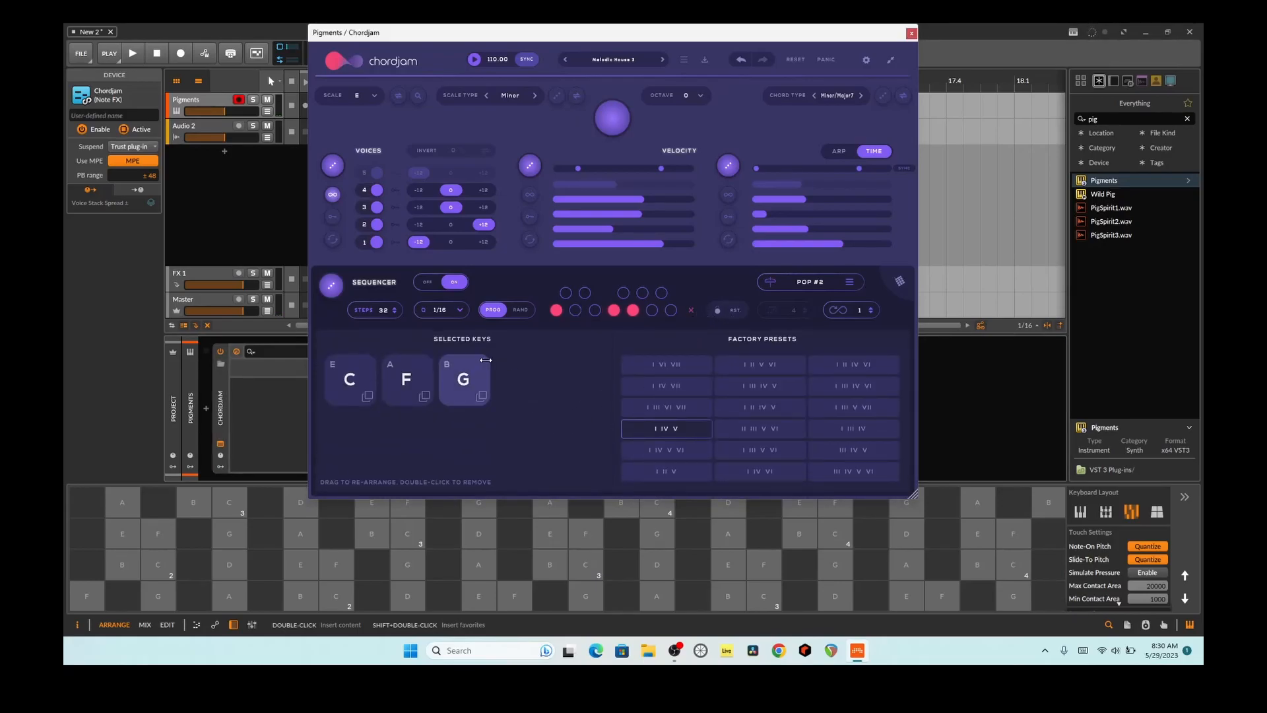
left_click(688, 311)
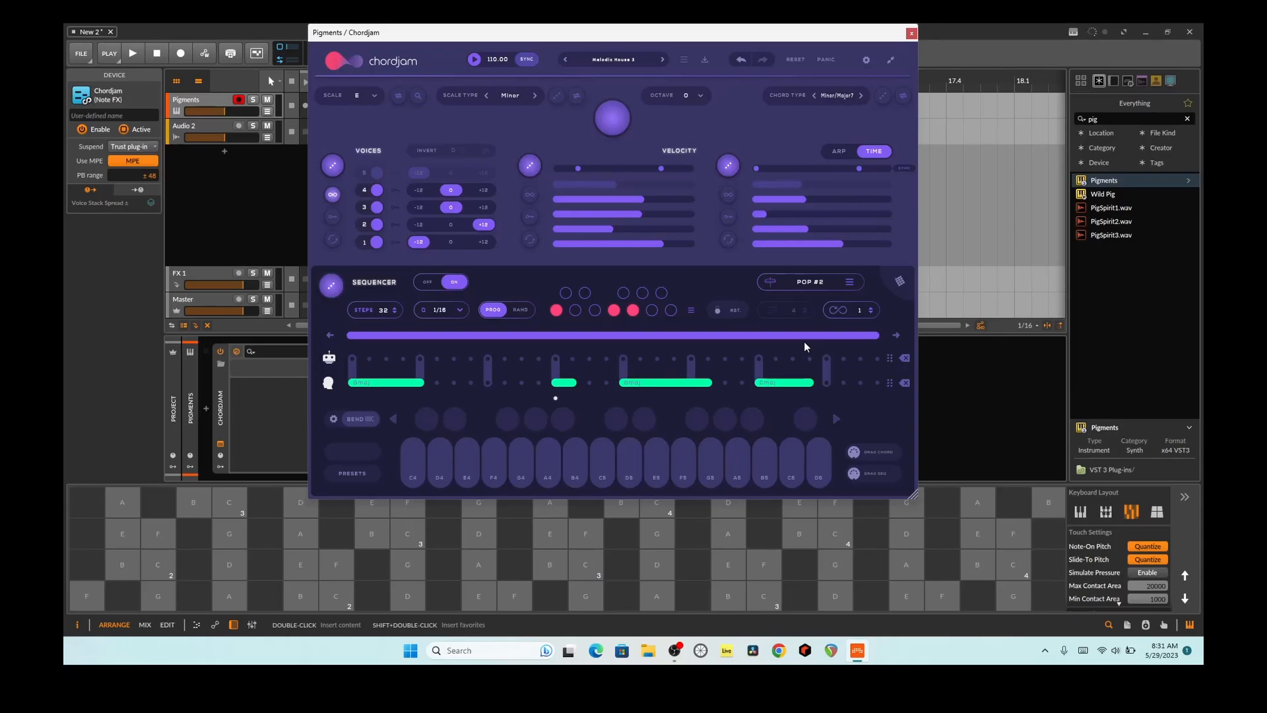
Step: Audition several notes on the onscreen keyboard and switch its layout to the standard piano keys
left_click(657, 533)
left_click(730, 533)
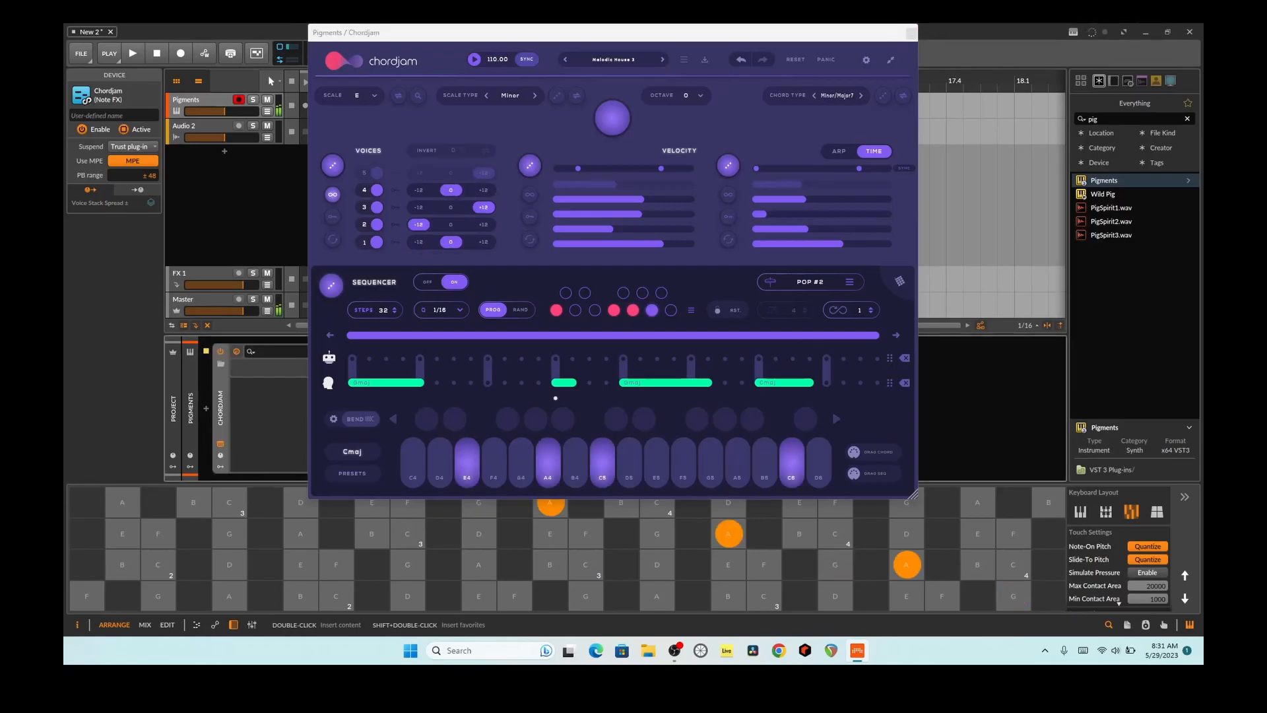
left_click(229, 533)
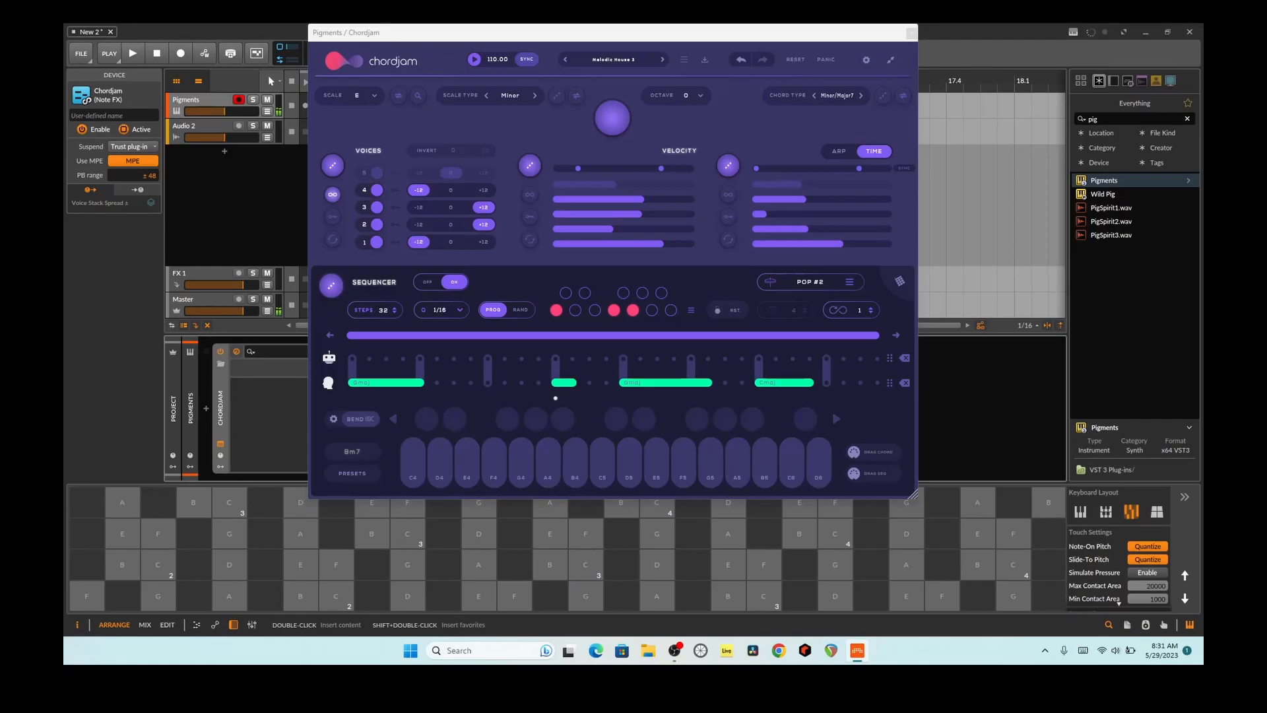
left_click(408, 595)
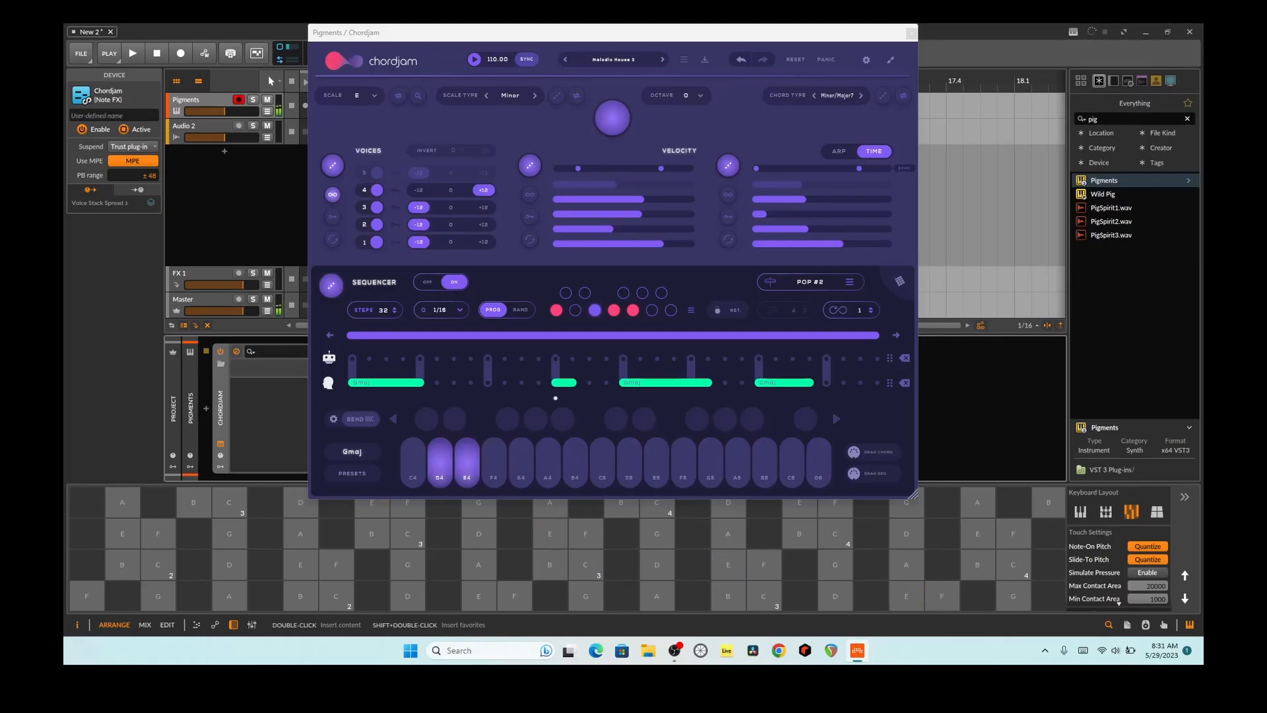
left_click(1087, 512)
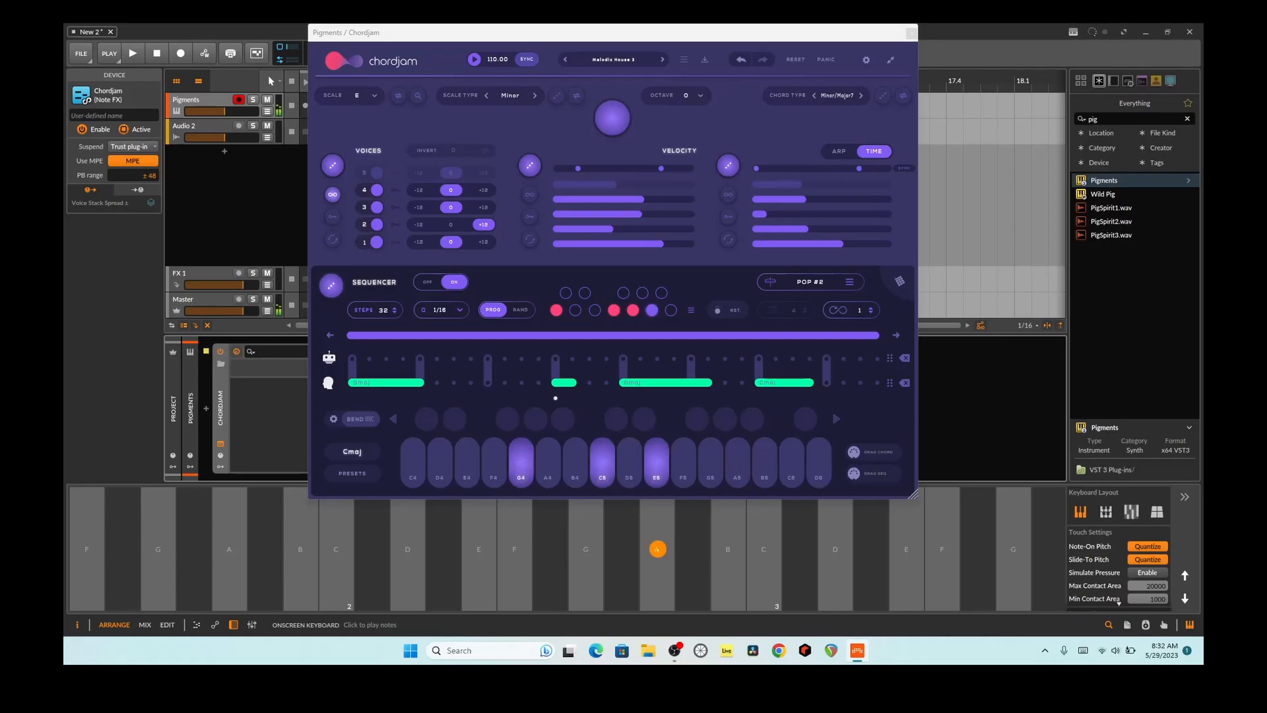
left_click(586, 548)
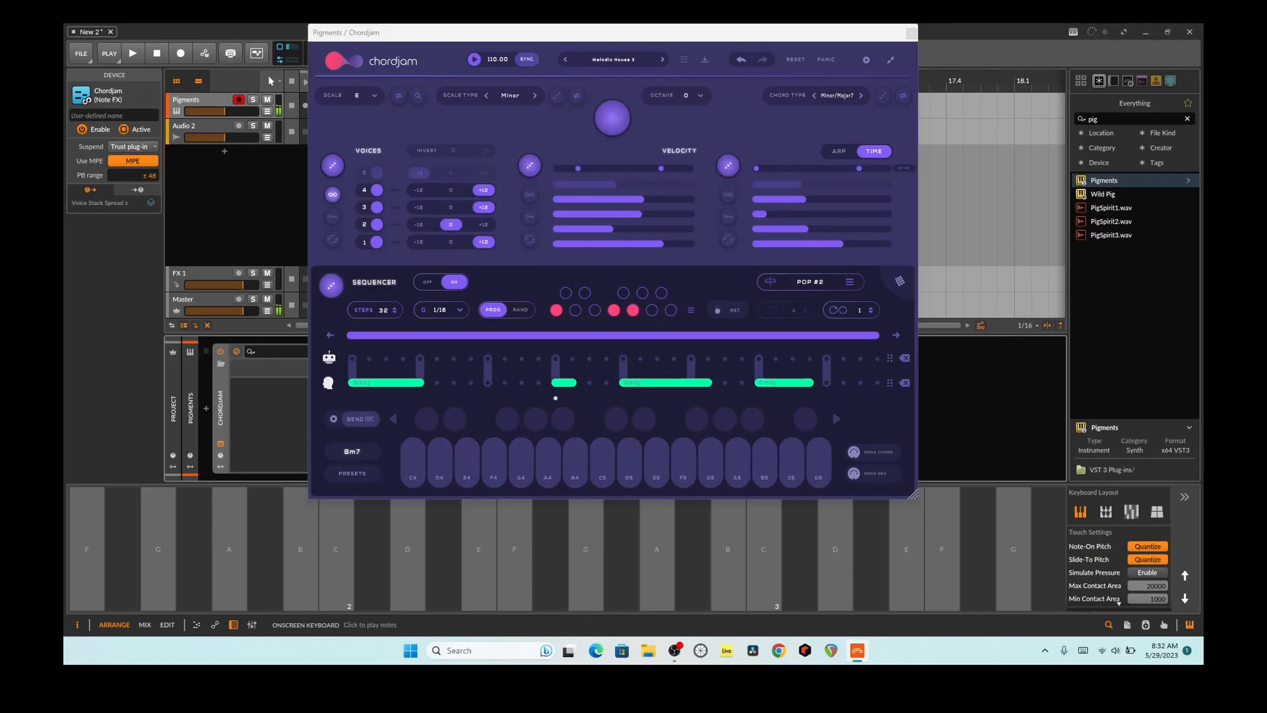
Step: Turn on continuous randomization for velocity and time, and audition the onscreen G key repeatedly
left_click(529, 194)
left_click(735, 194)
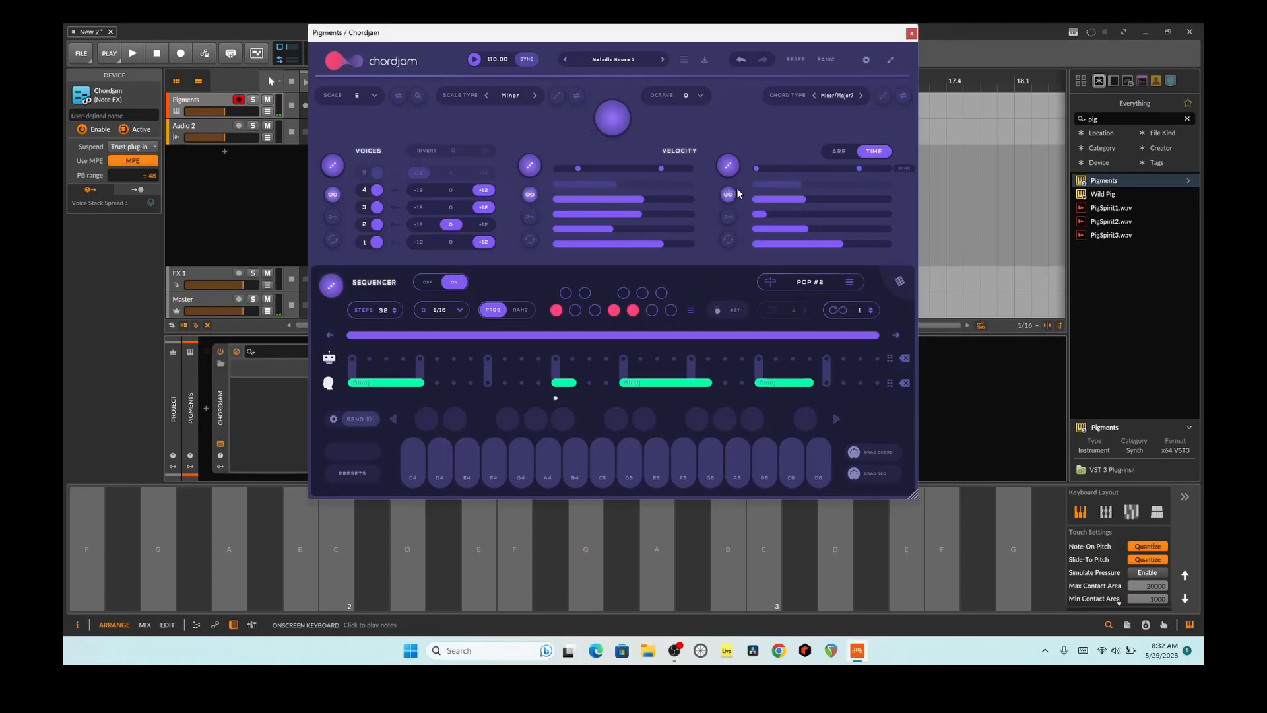
left_click(586, 548)
left_click(586, 547)
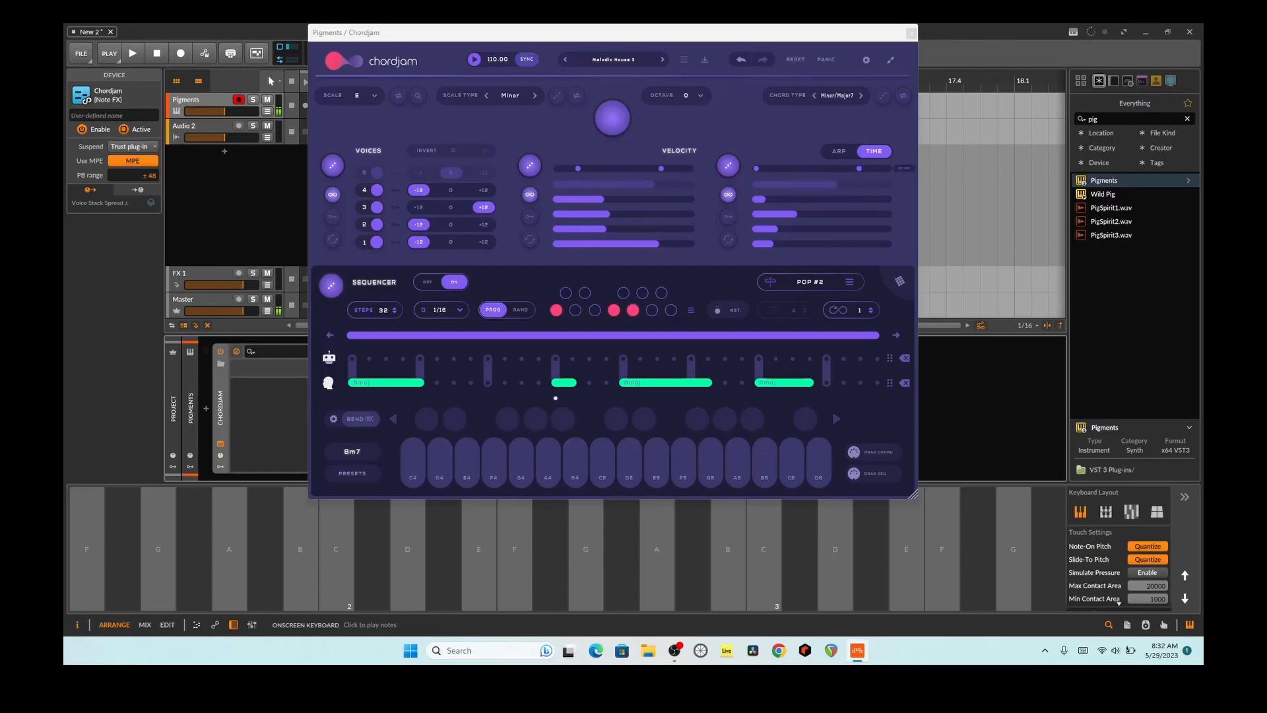
left_click(585, 548)
left_click(585, 548)
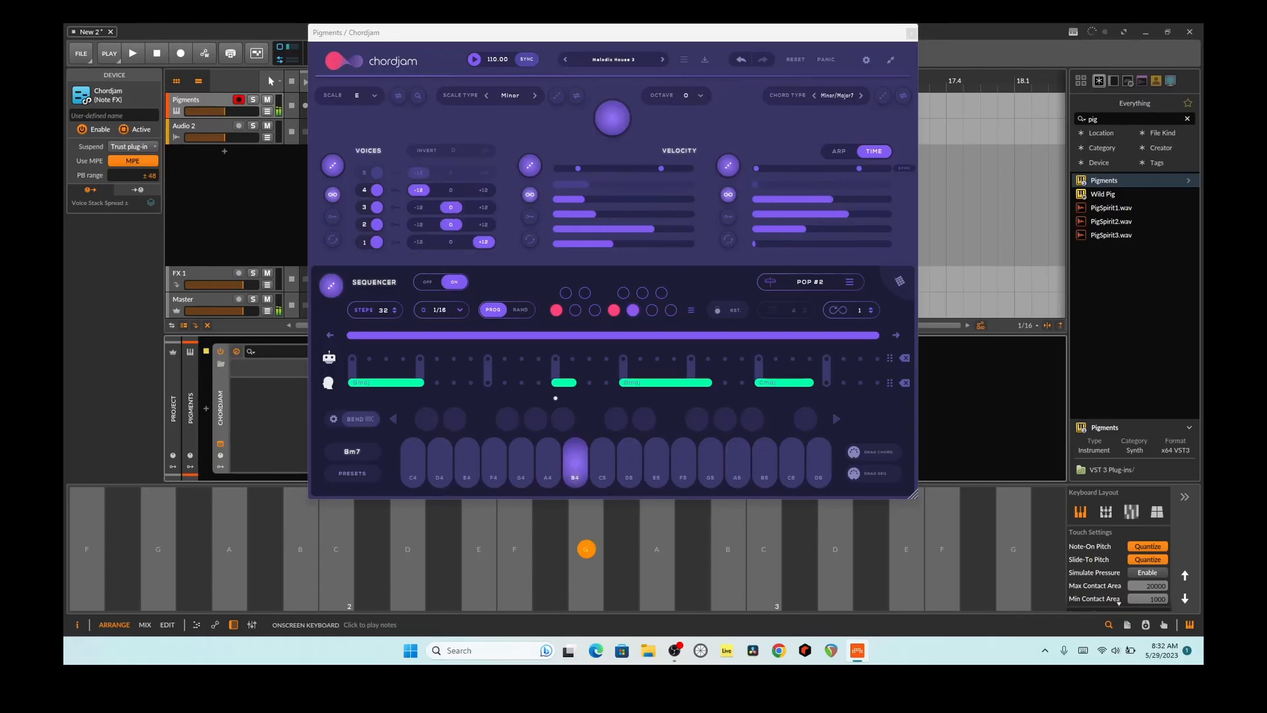
left_click(585, 548)
left_click(585, 548)
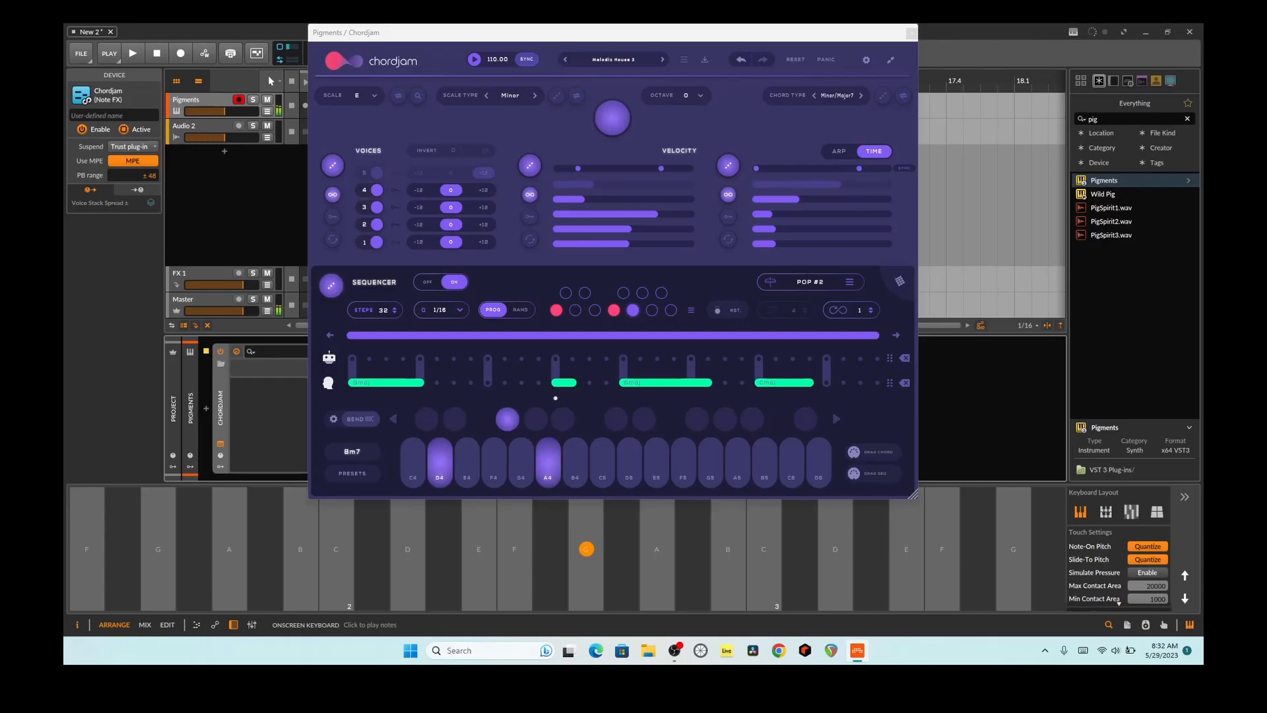
Step: Turn off the voices' continuous randomization and audition the G key with only velocity and time being randomized
left_click(586, 548)
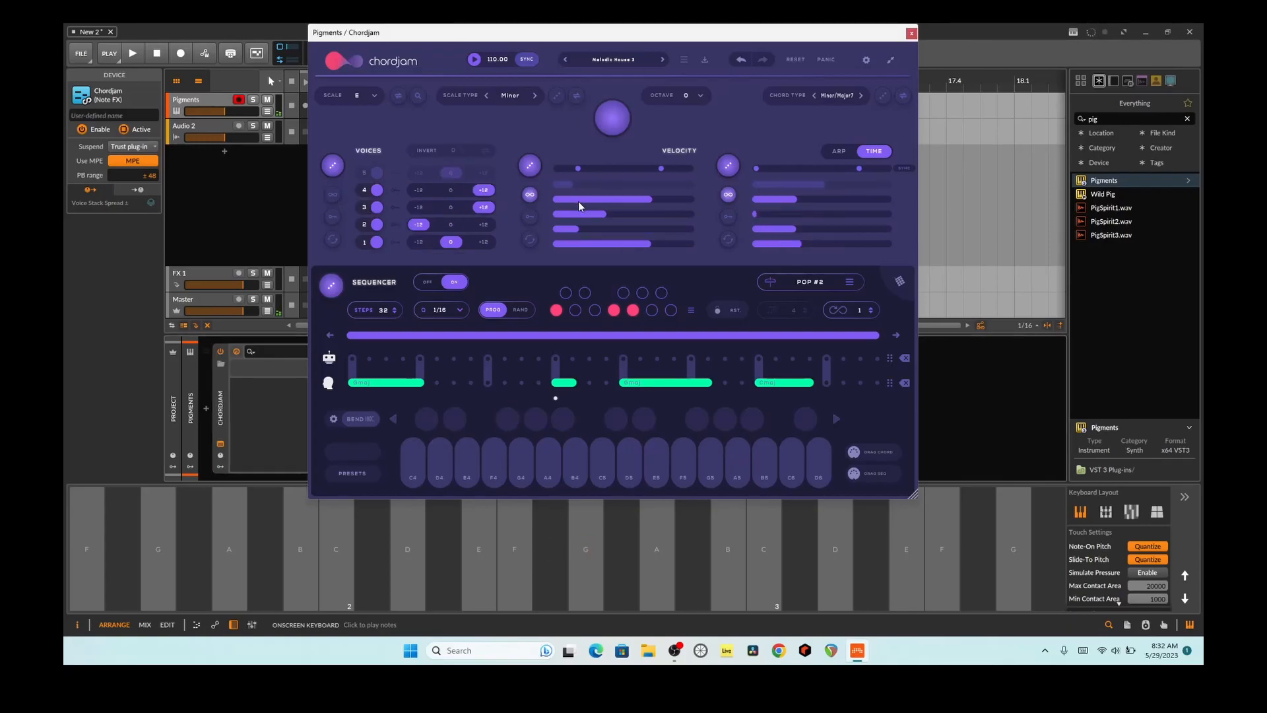
left_click(585, 548)
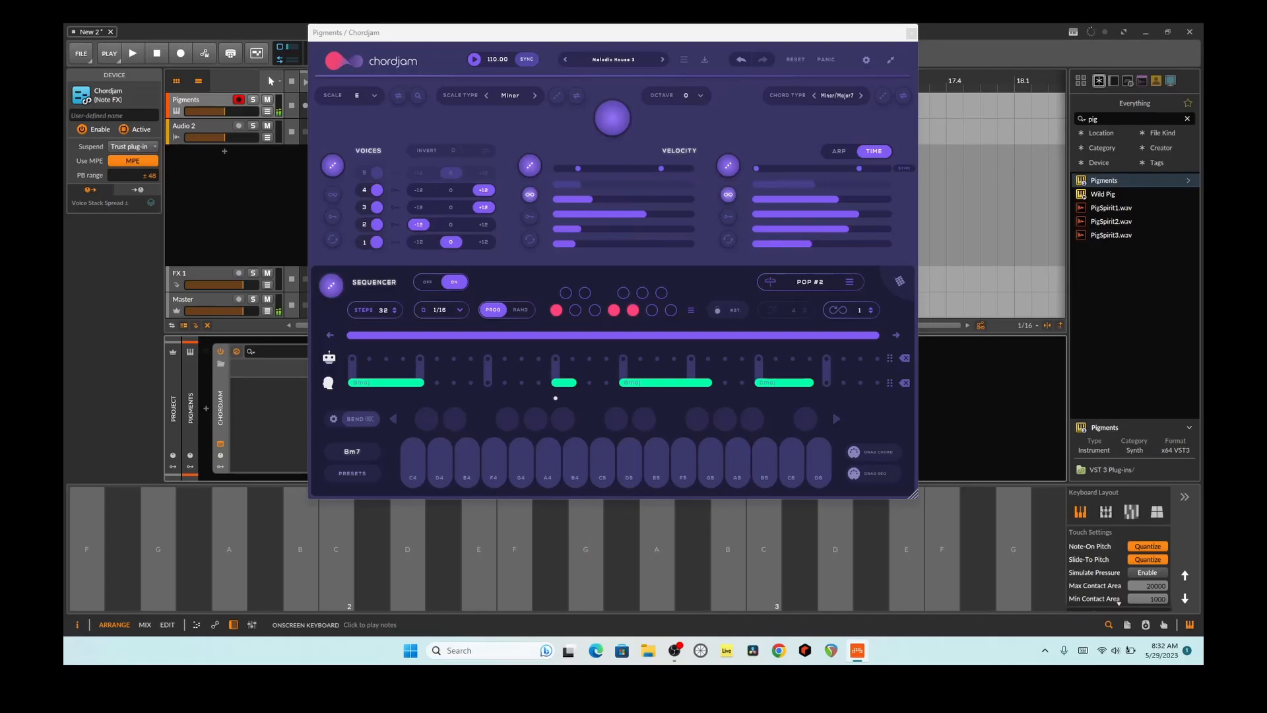
left_click(586, 548)
left_click(586, 549)
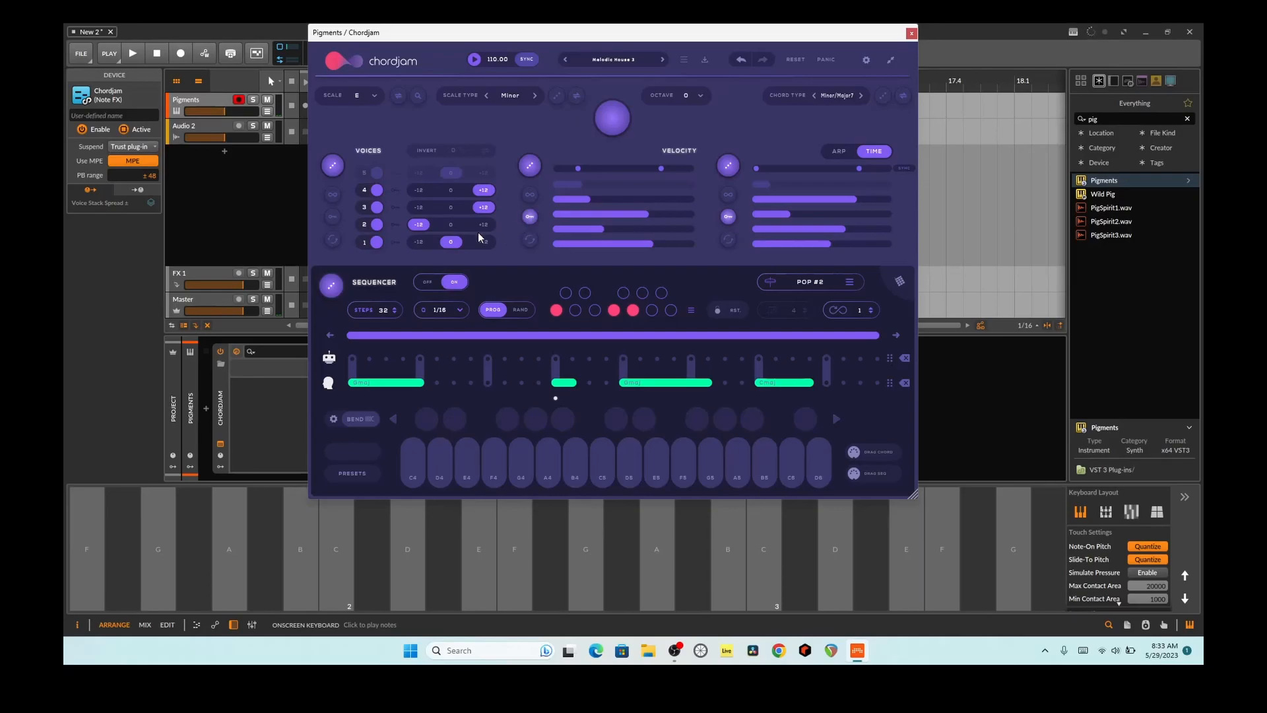
left_click(586, 548)
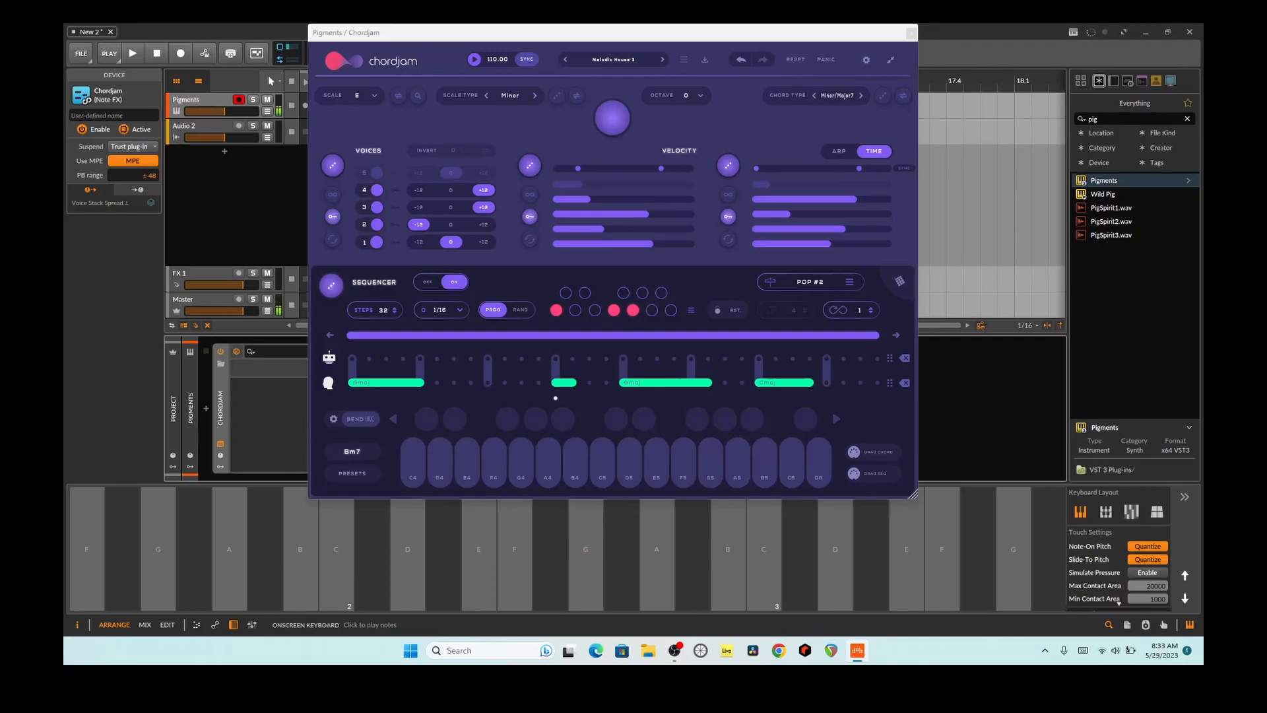
Step: Reset the velocity, voices and time sections to their default values and audition the G key several times
left_click(532, 241)
left_click(338, 243)
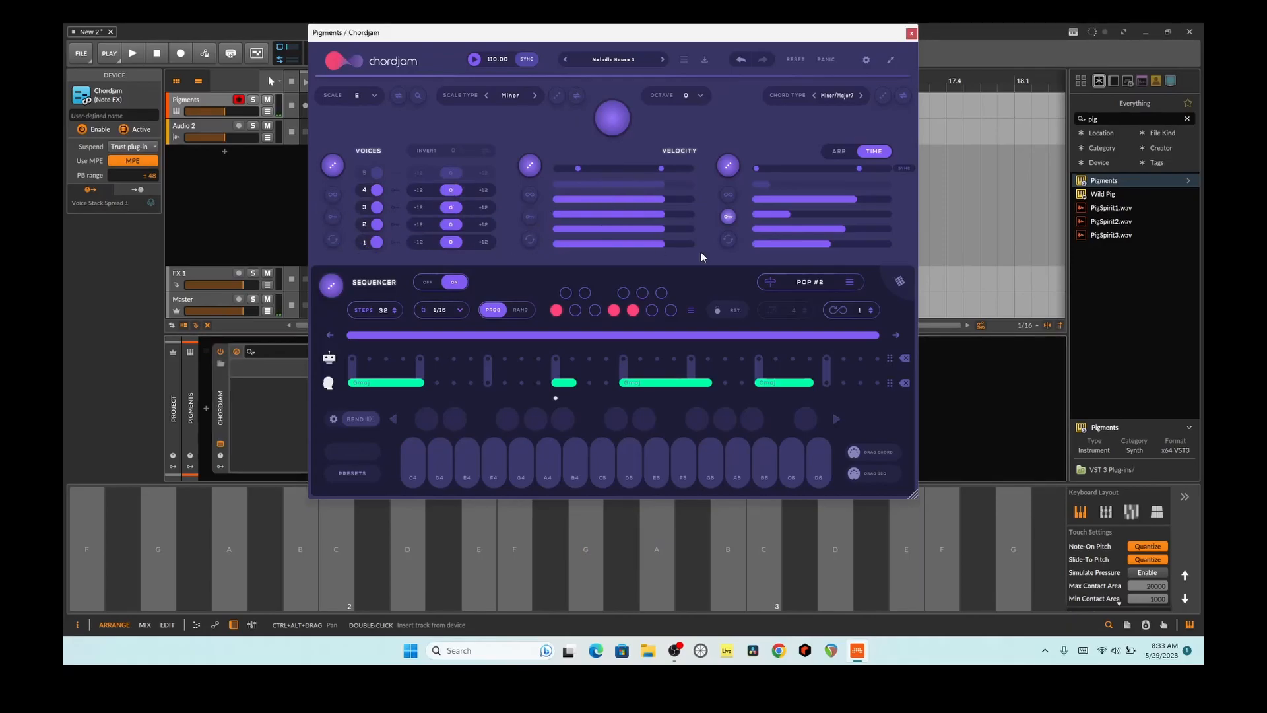
left_click(726, 243)
left_click(585, 549)
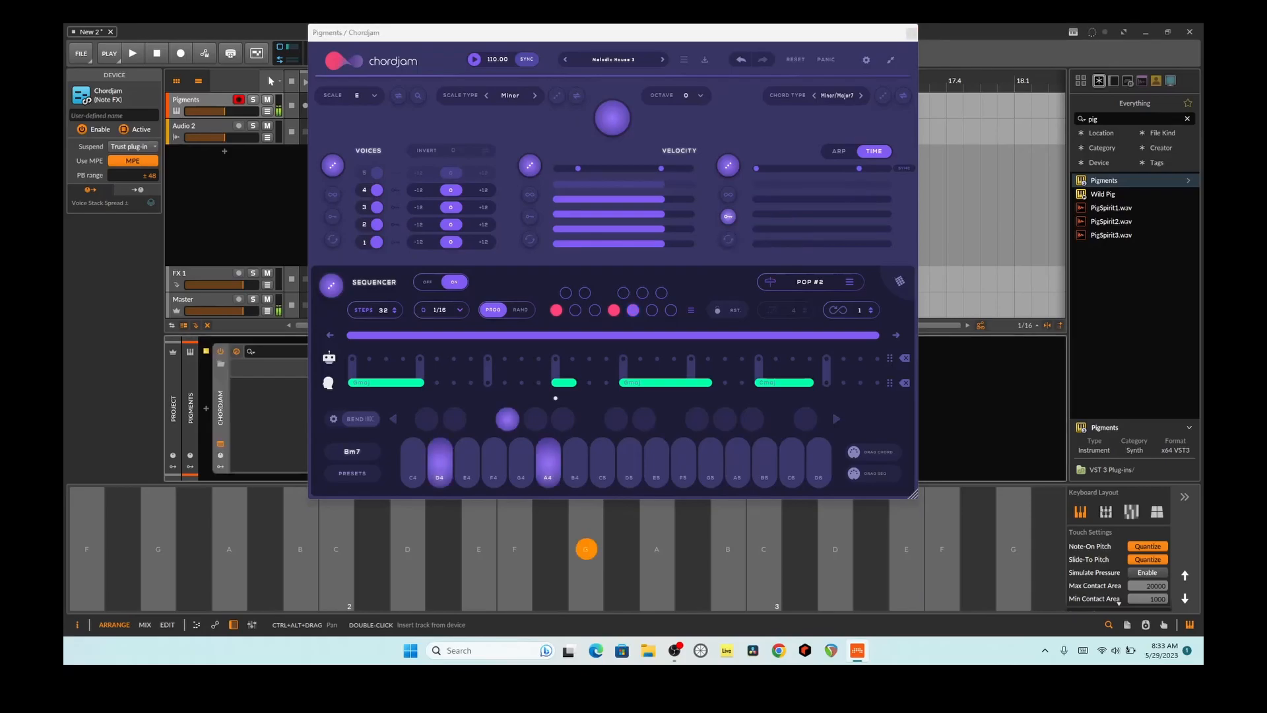
left_click(585, 550)
left_click(586, 549)
left_click(585, 549)
left_click(586, 549)
left_click(585, 549)
Step: Set voices 4 and 1 to +12 and voices 3 and 2 to -12, and audition the G key
left_click(483, 190)
left_click(419, 207)
left_click(419, 224)
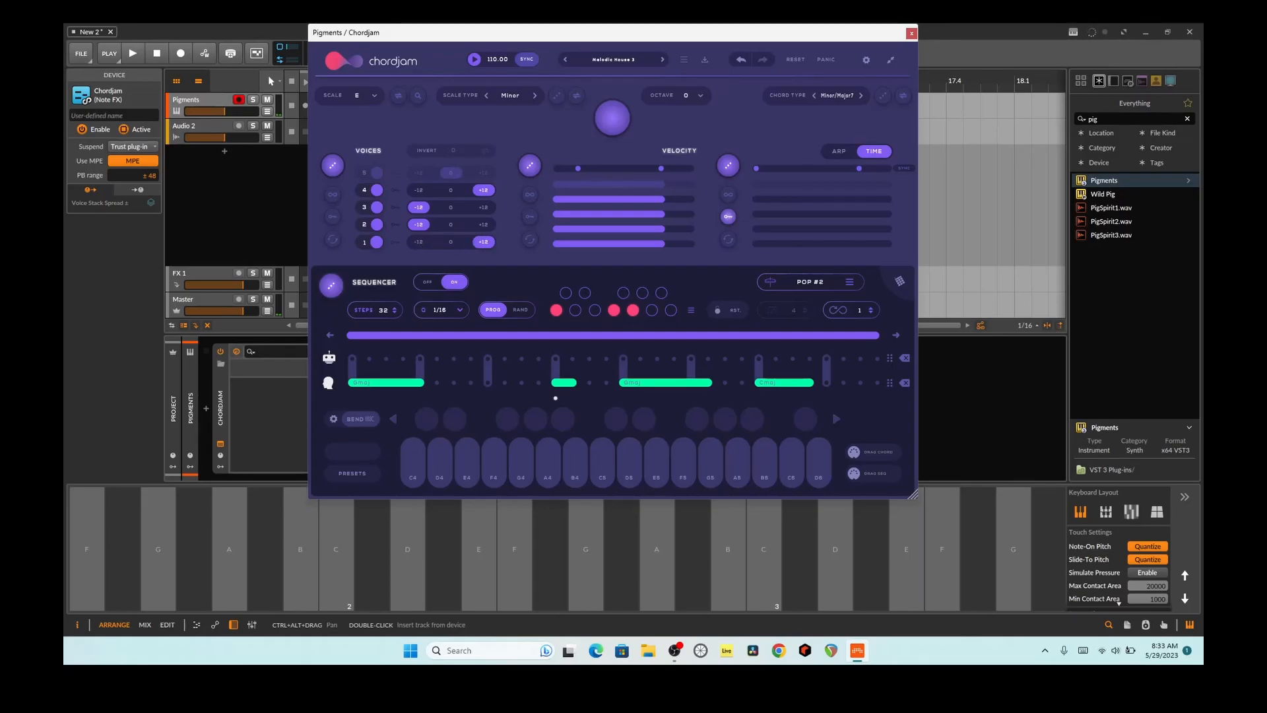
left_click(585, 549)
left_click(585, 549)
left_click(585, 548)
left_click(585, 549)
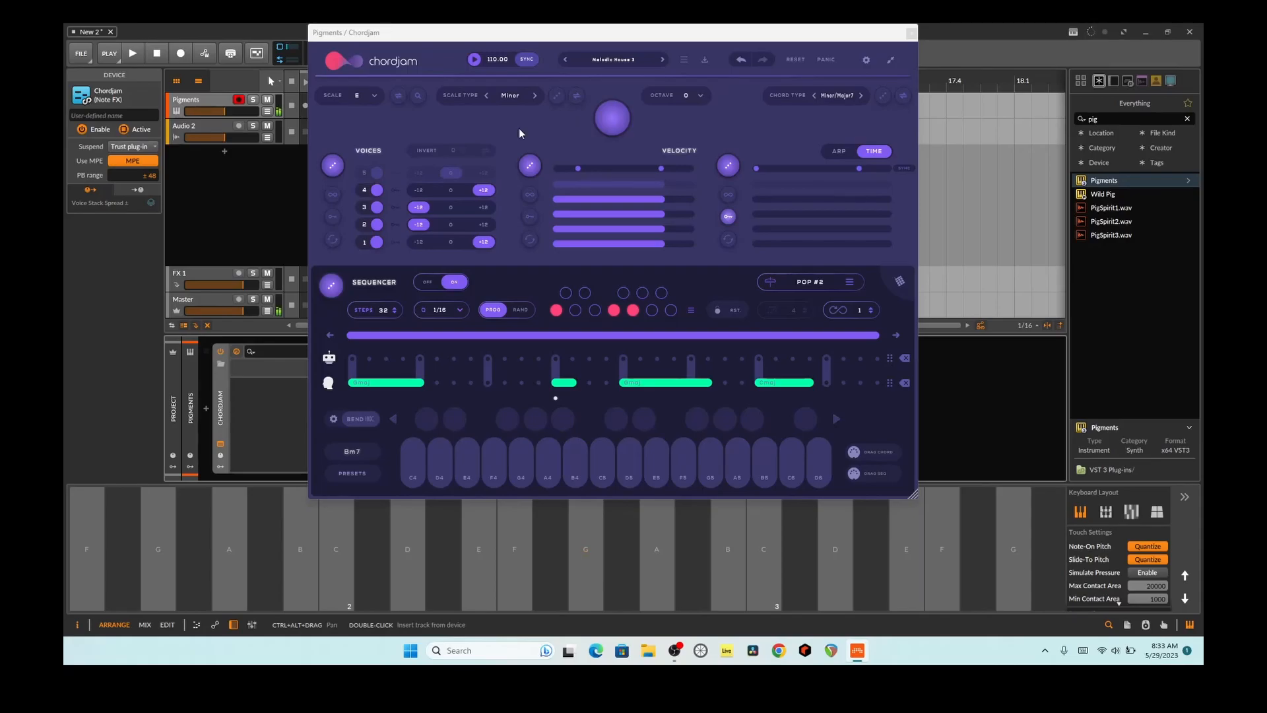
Step: Restrict the velocity randomization range to roughly its top quarter and audition the onscreen F key
left_click_drag(578, 168, 638, 168)
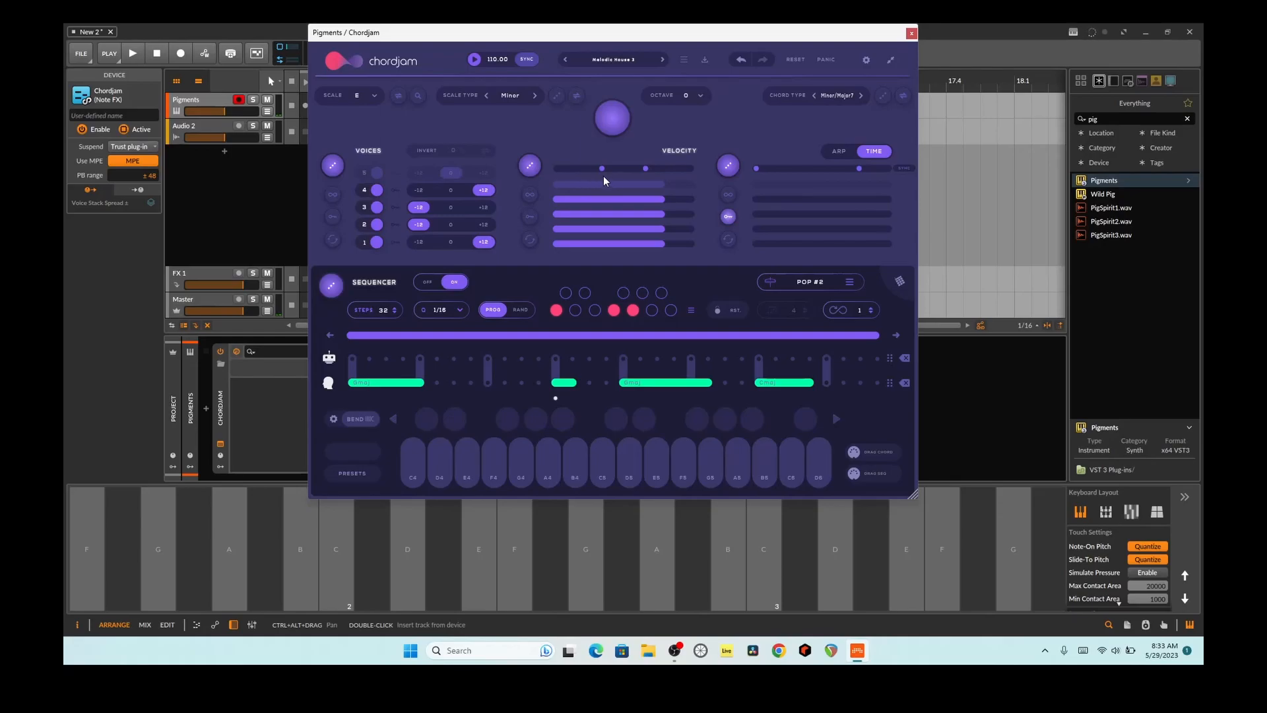
left_click_drag(645, 168, 690, 178)
left_click_drag(600, 171, 657, 172)
left_click(514, 548)
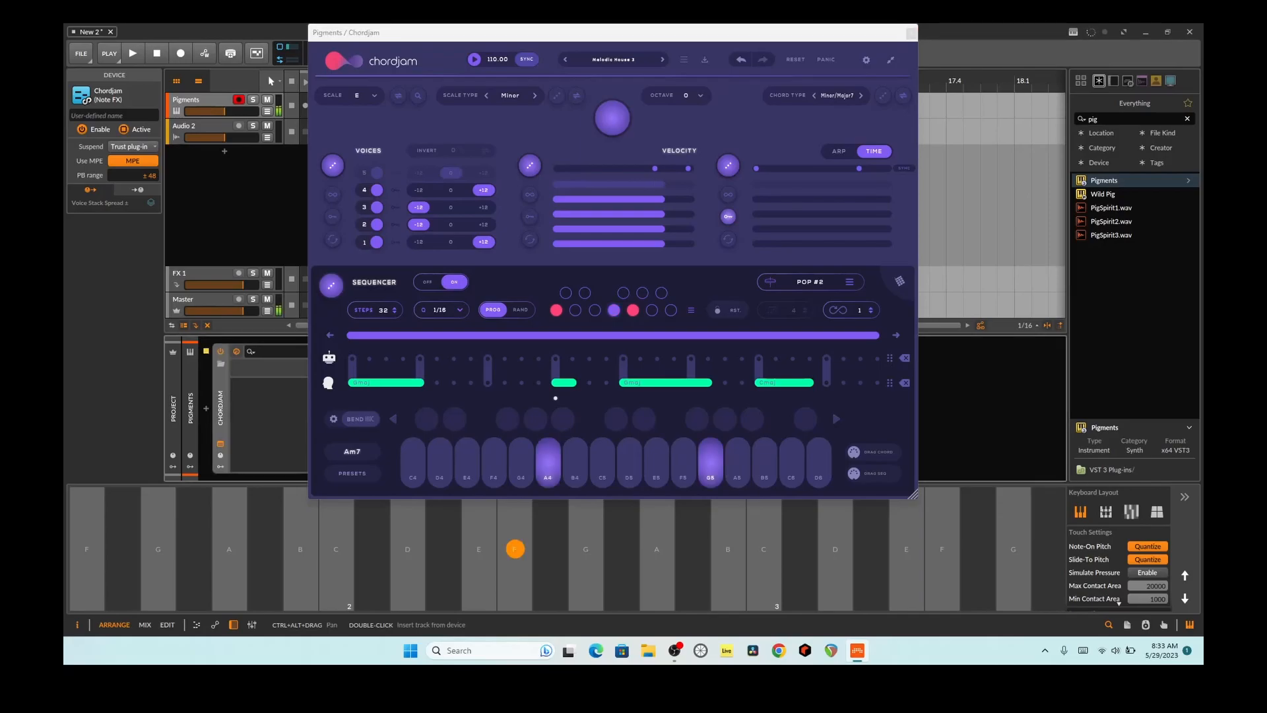
left_click(515, 548)
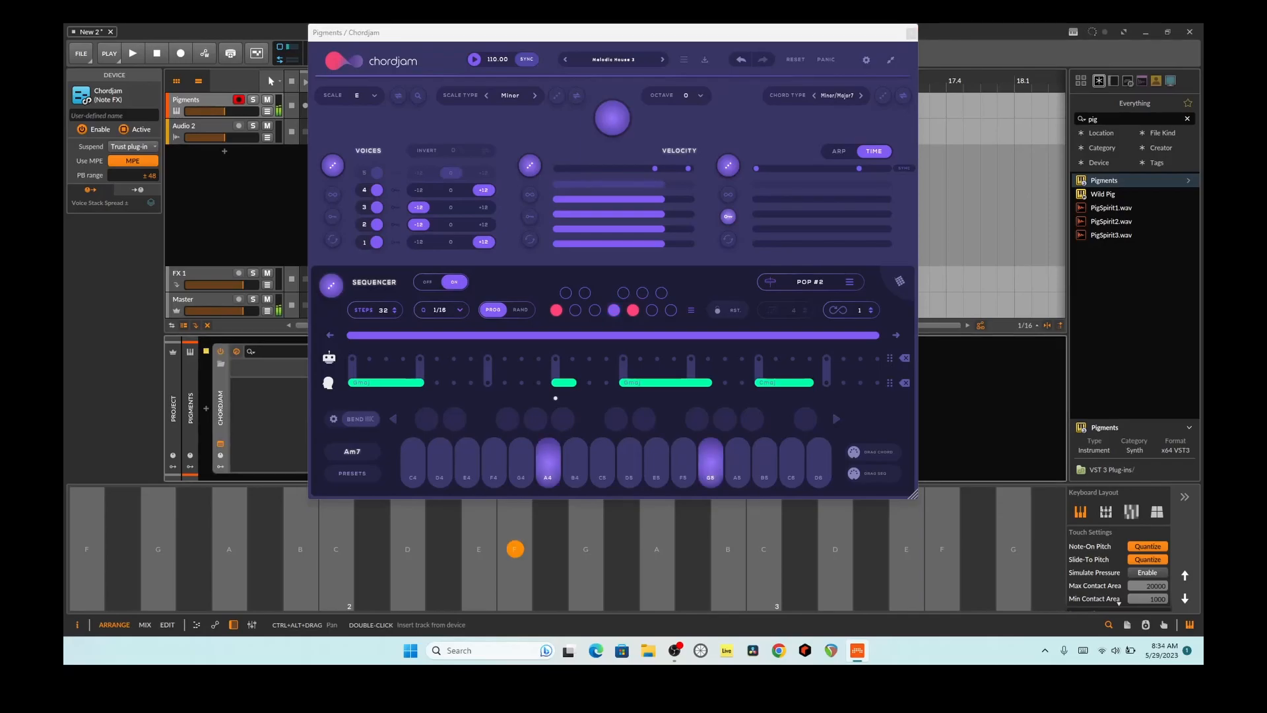
Step: Turn on continuous velocity randomization and audition notes repeatedly within the high velocity range
left_click(533, 196)
left_click(515, 549)
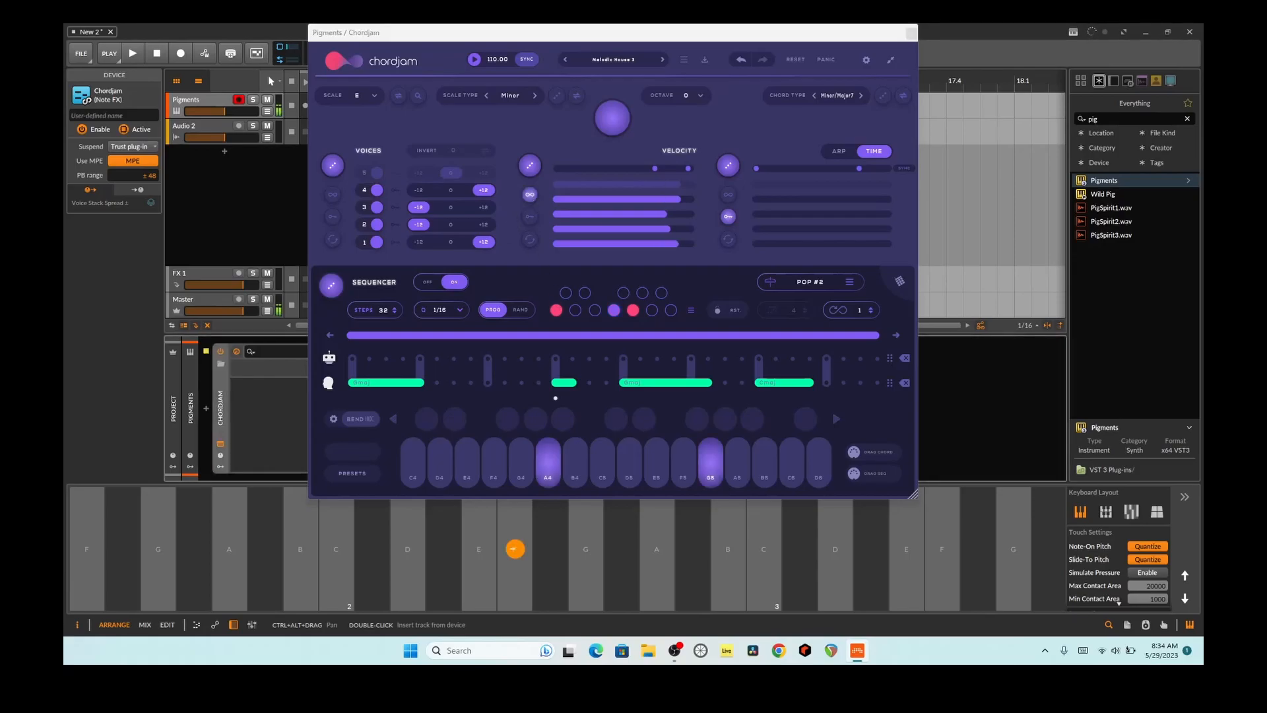
left_click(515, 548)
left_click(515, 548)
left_click(515, 548)
left_click(514, 548)
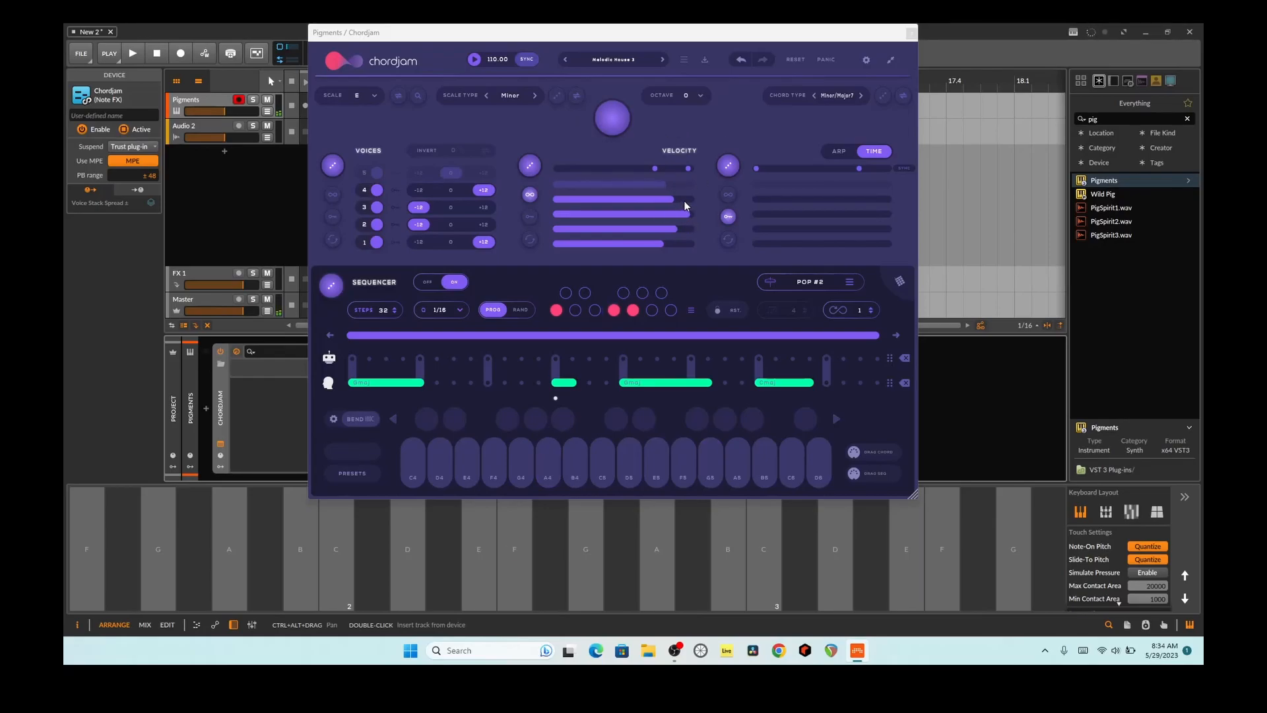
left_click(585, 549)
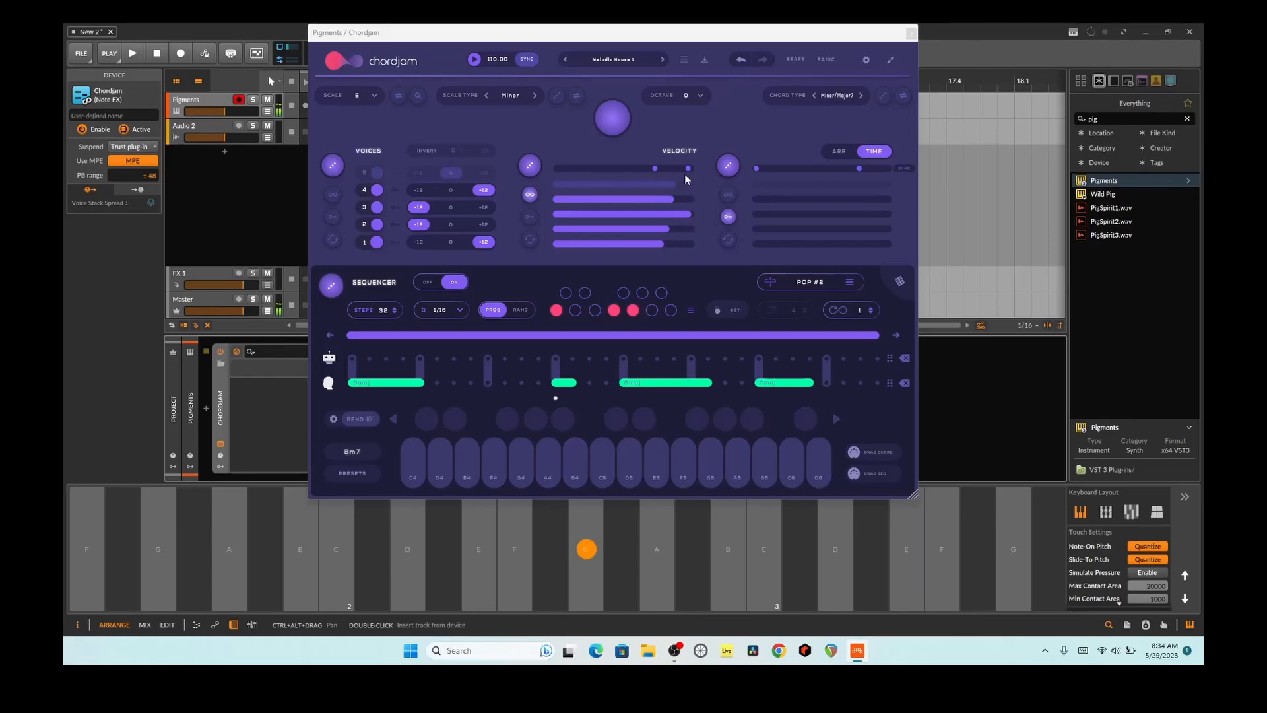
Step: Lower the velocity range's minimum to nearly zero and audition the G key repeatedly
left_click_drag(658, 167, 547, 174)
left_click(586, 549)
left_click(586, 548)
left_click(586, 549)
left_click(586, 548)
left_click(586, 549)
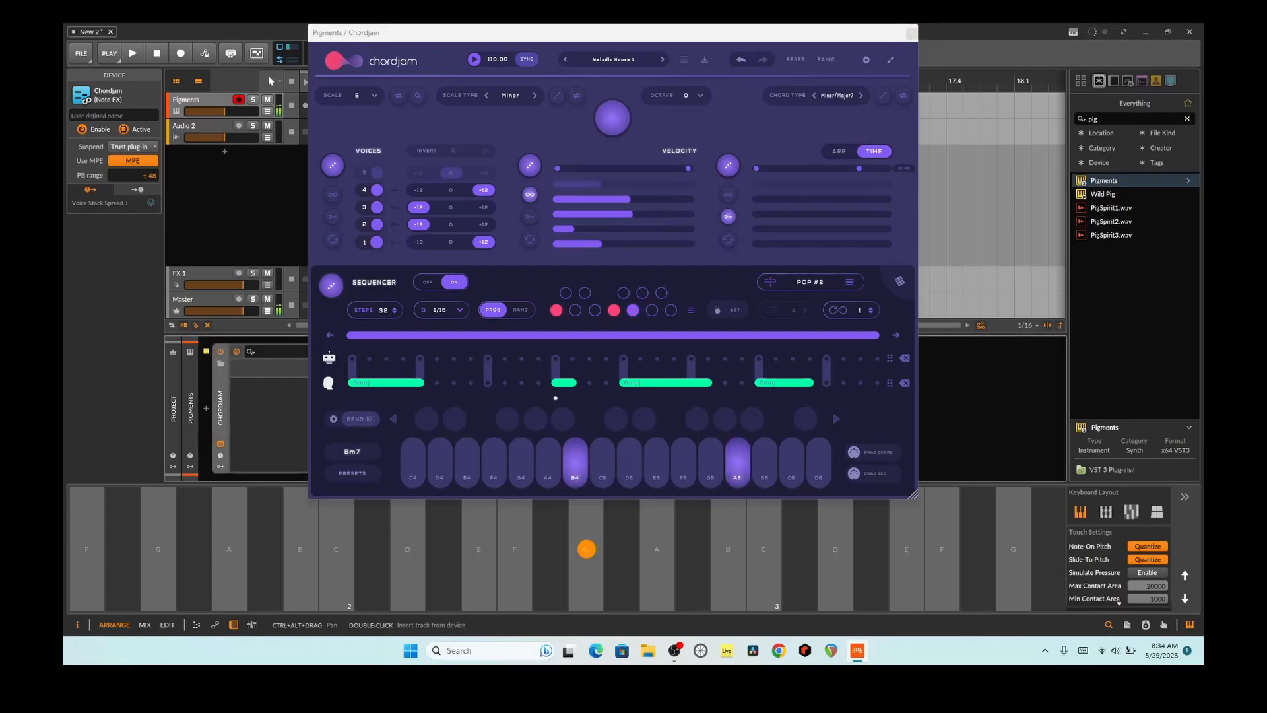
left_click(586, 549)
Step: Raise the time range's minimum to about the middle, turn on continuous time randomization, and audition the G and A keys
left_click_drag(757, 169, 823, 170)
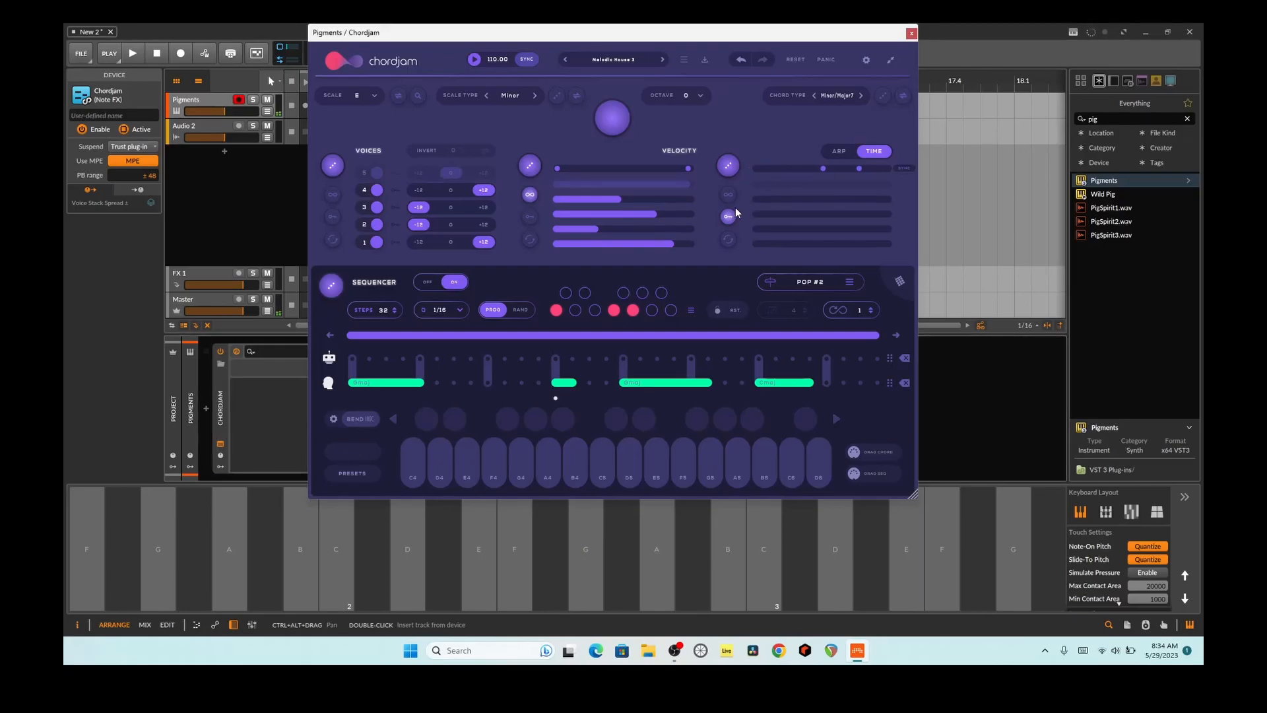
left_click(728, 195)
left_click(586, 548)
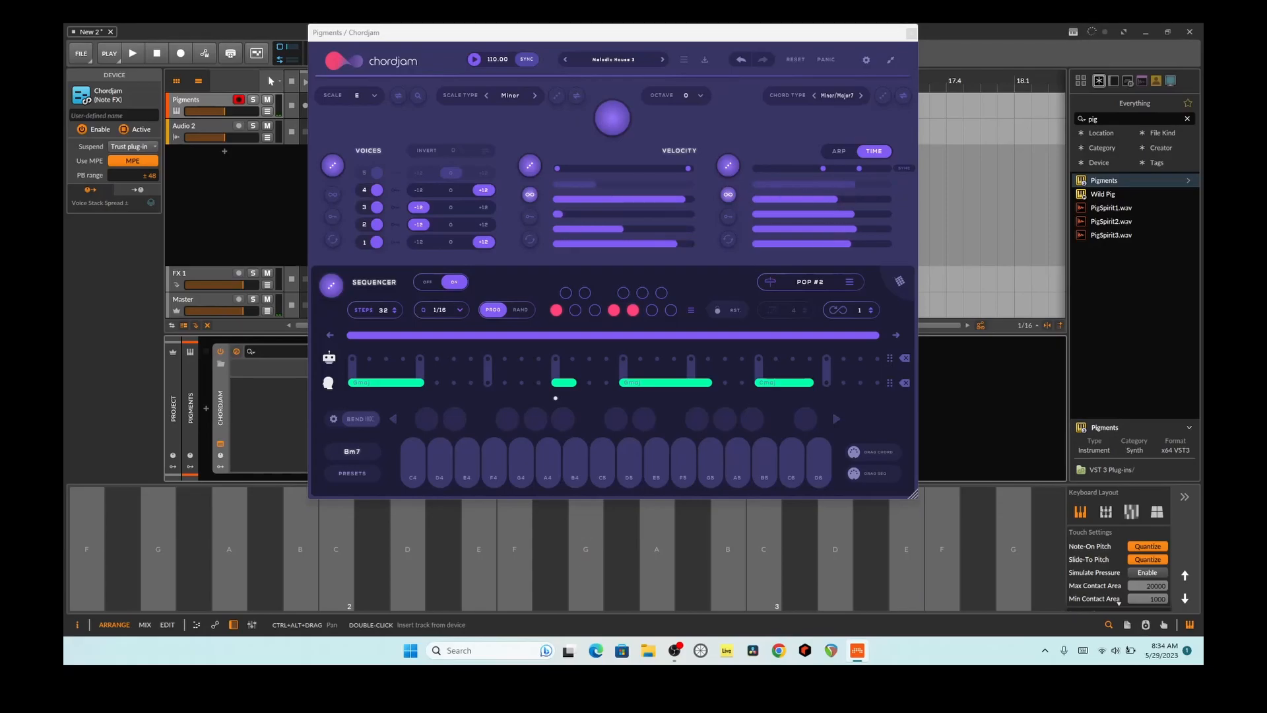
left_click(658, 549)
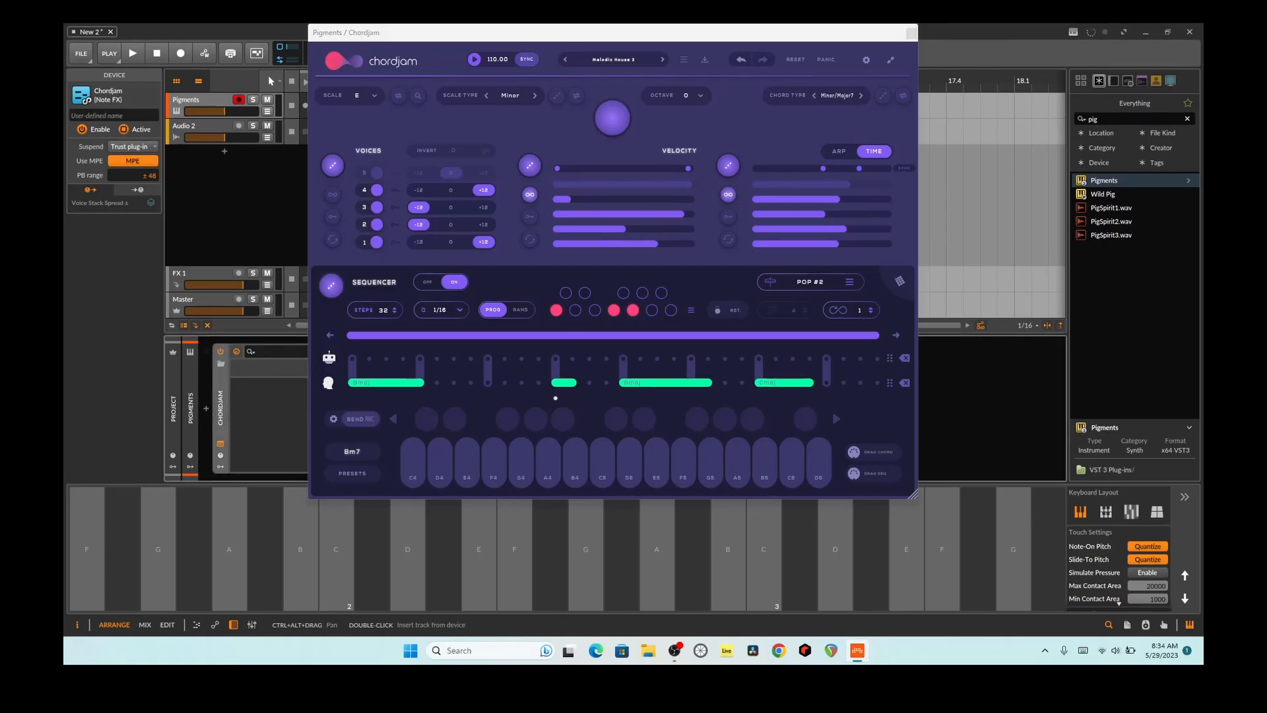
Step: Raise the velocity range's minimum to slightly above the middle and play D5 on Chordjam's built-in keyboard
left_click_drag(564, 170, 639, 170)
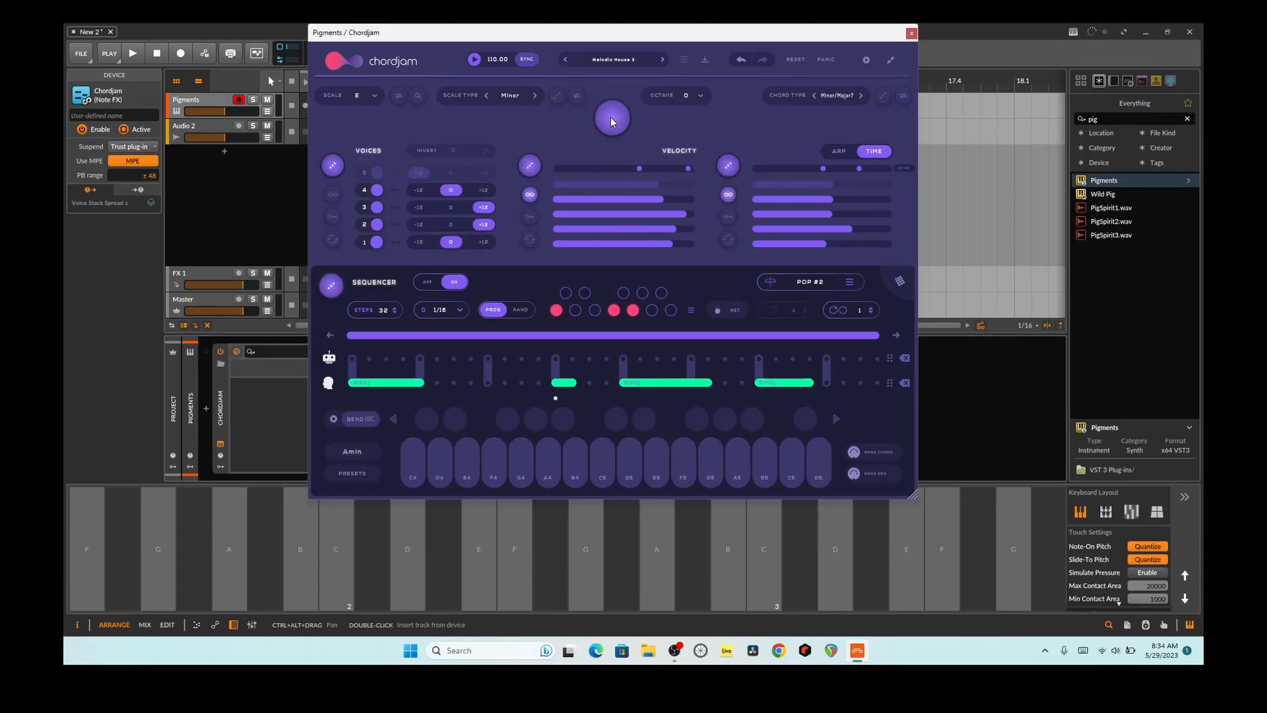
left_click(620, 461)
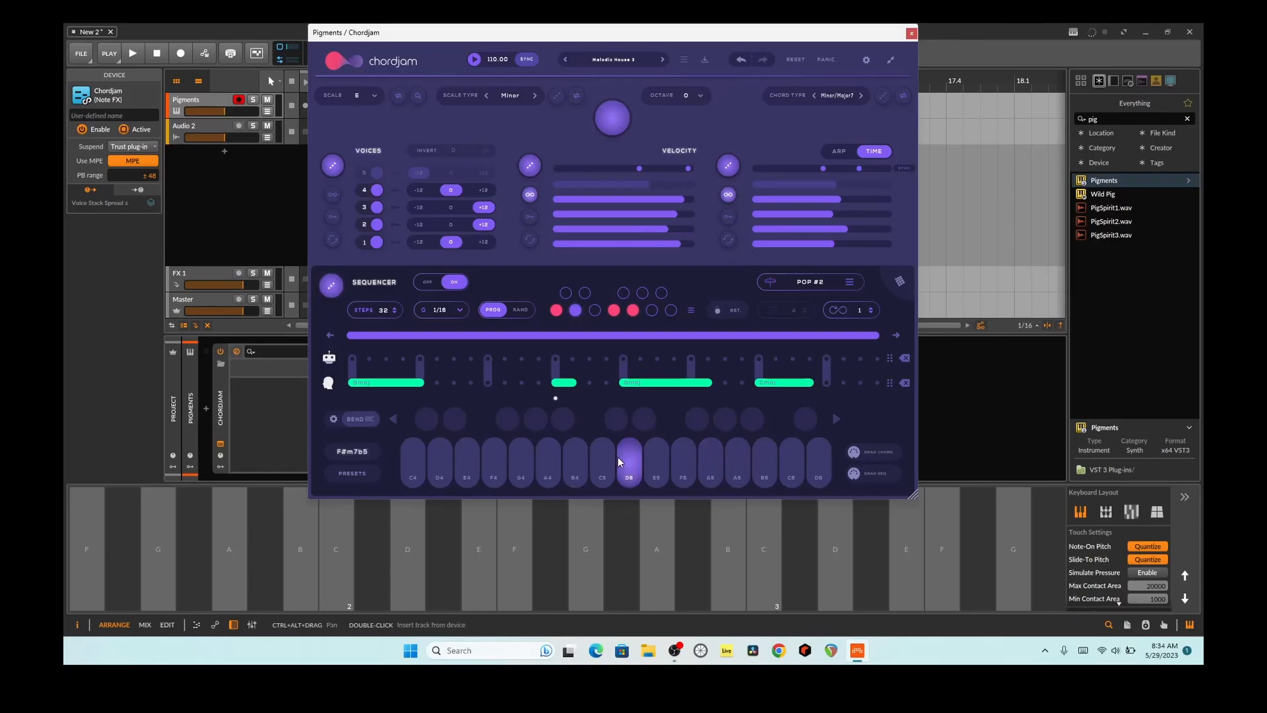
left_click_drag(571, 33, 755, 37)
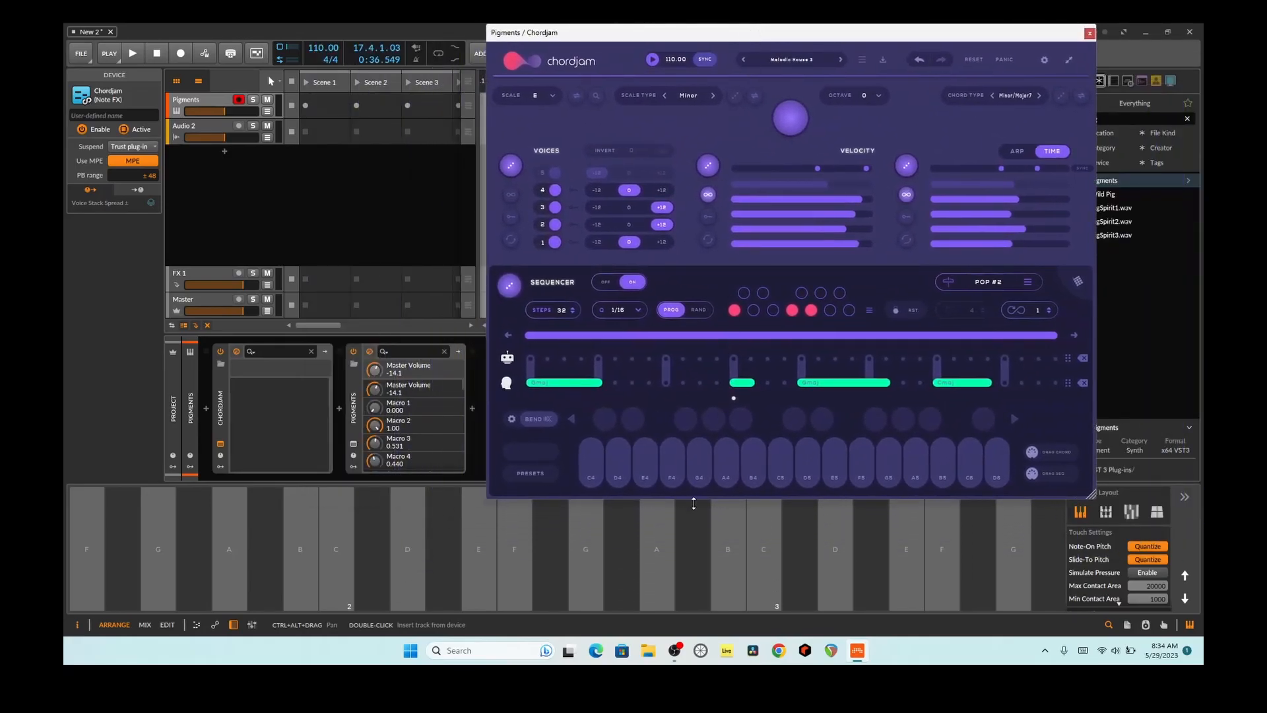
left_click(782, 465)
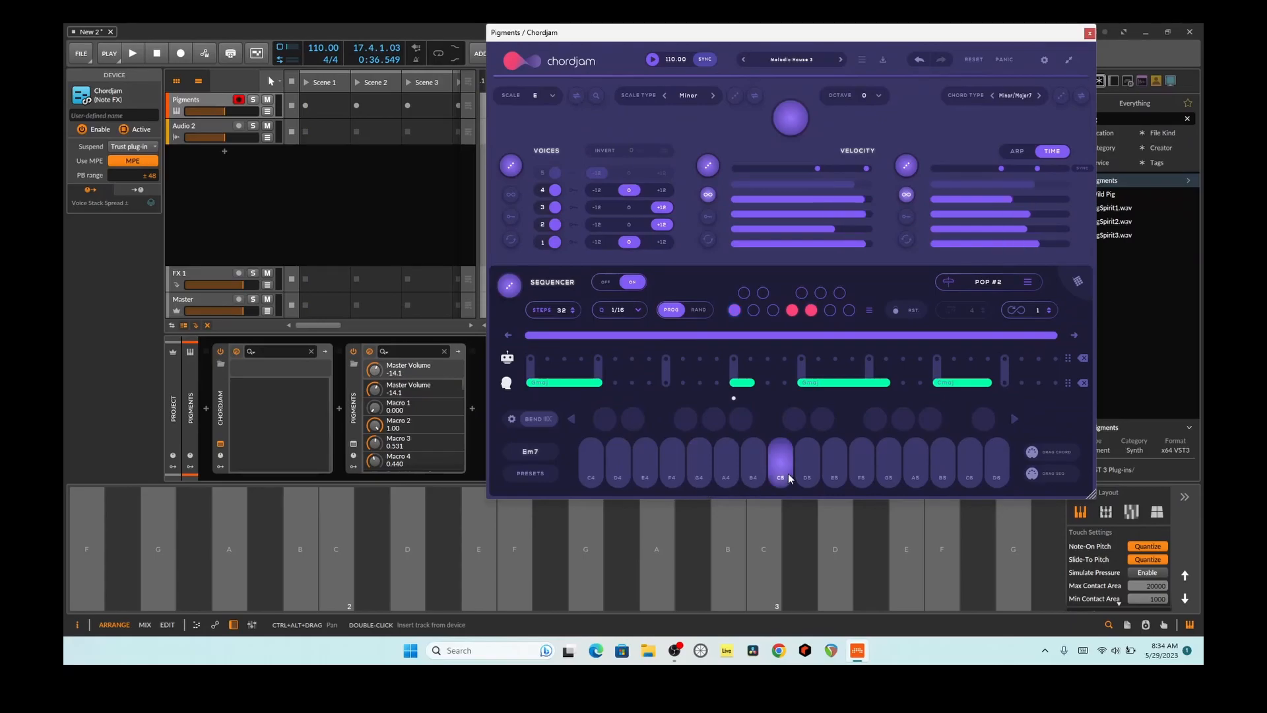
left_click(764, 446)
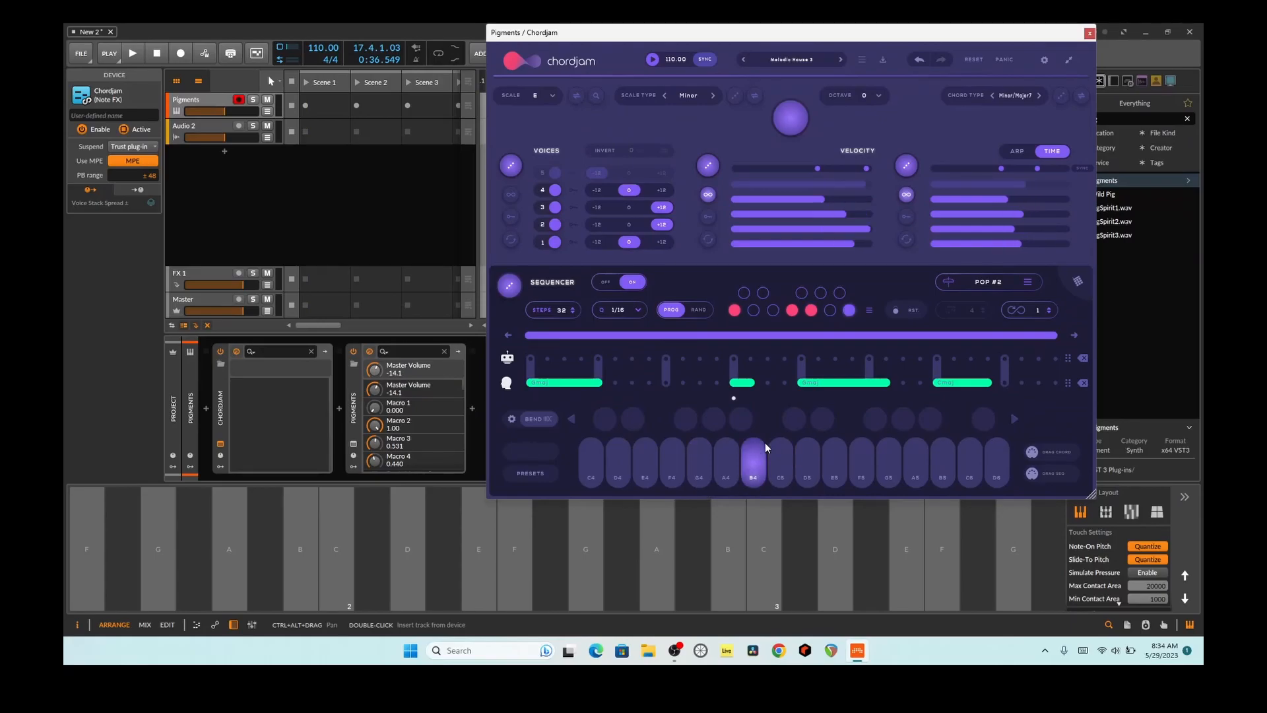
Step: Turn off continuous time randomization and play various notes on Chordjam's built-in keyboard
left_click(877, 447)
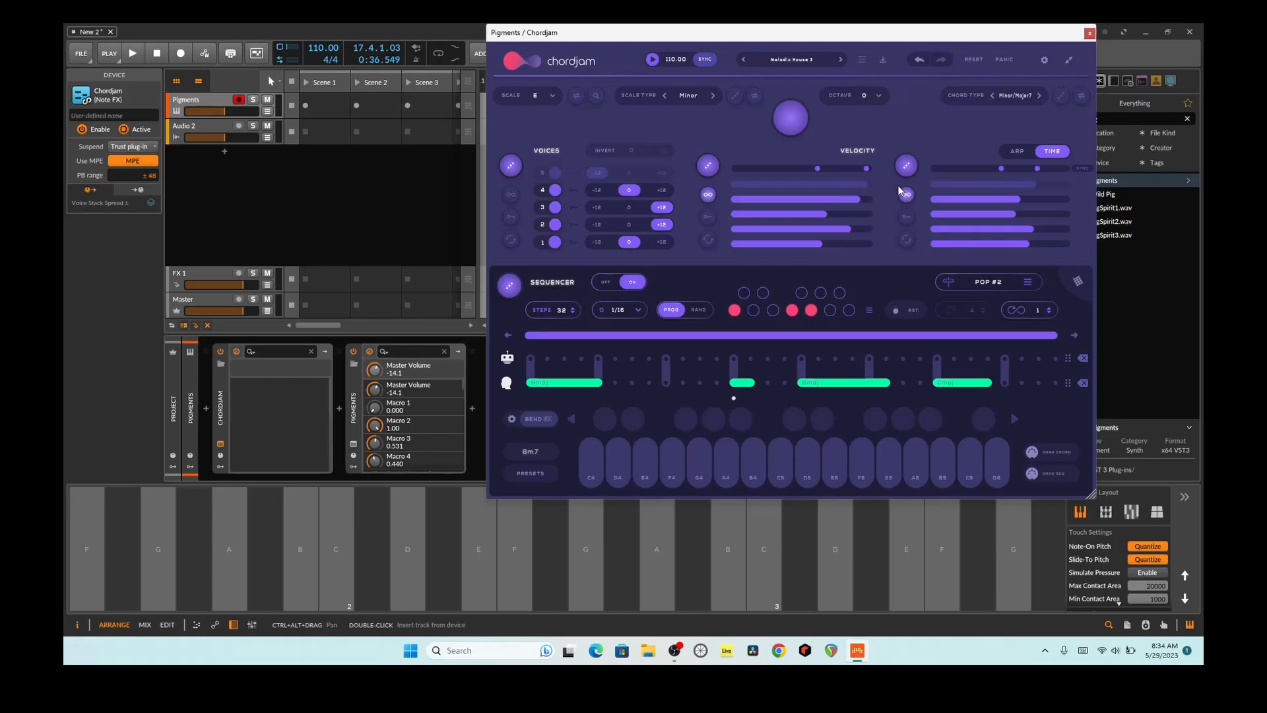
left_click(907, 166)
left_click(916, 466)
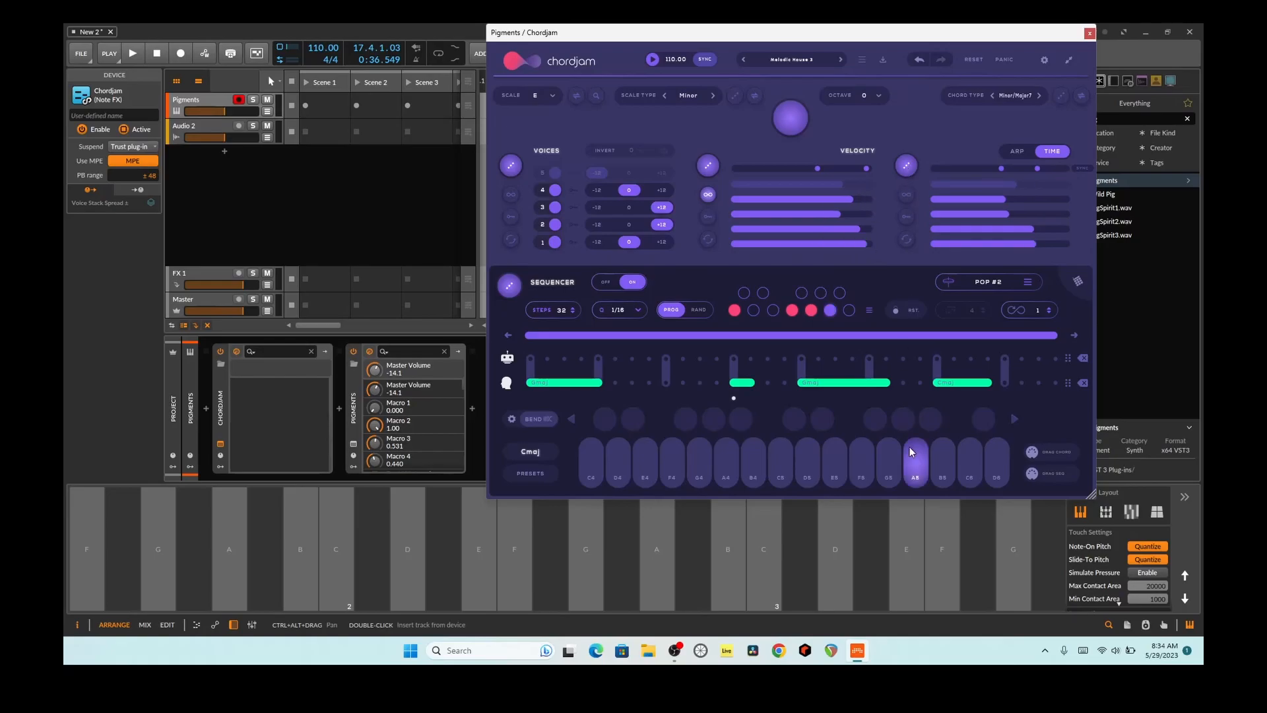
left_click(832, 460)
left_click(778, 465)
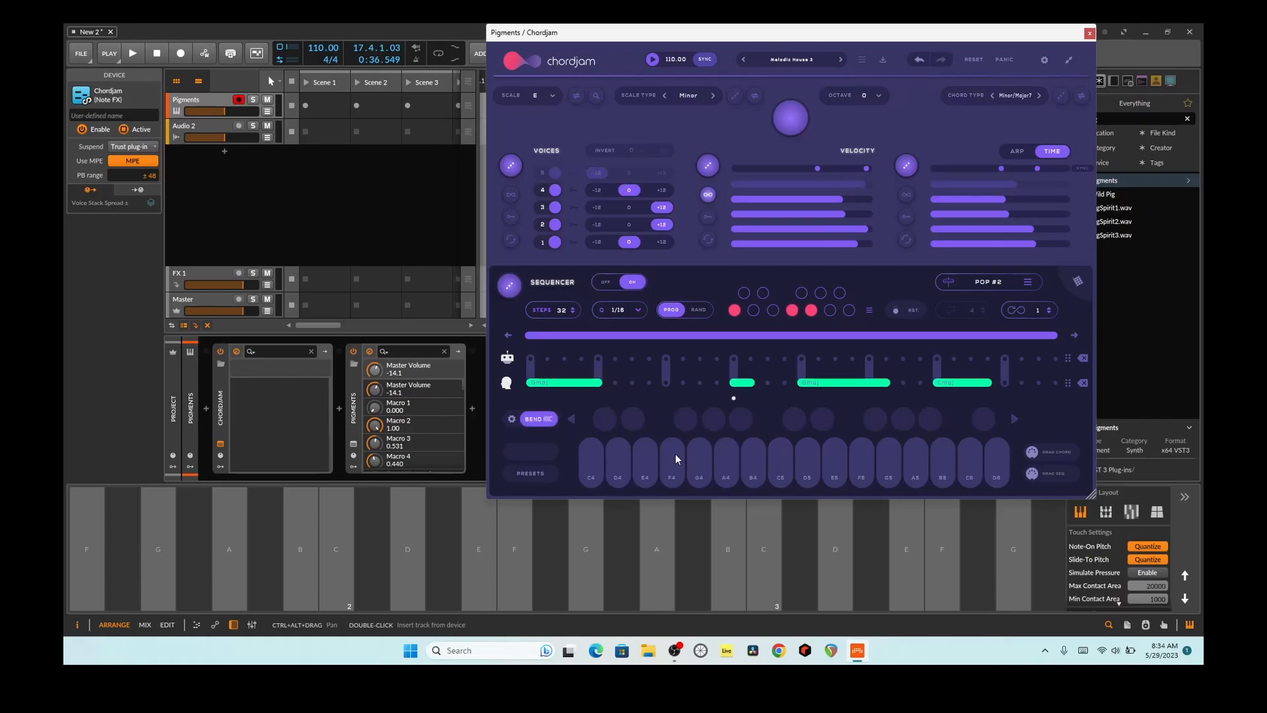
left_click(784, 462)
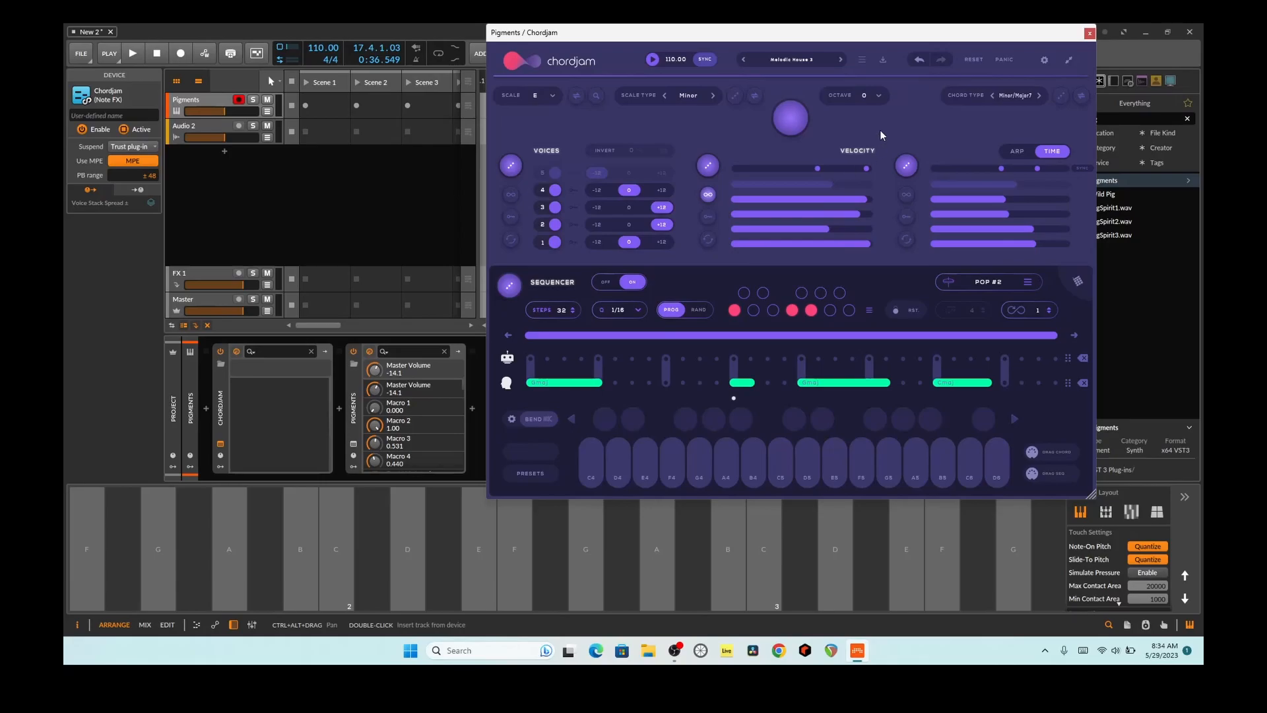
Step: Load the Melodic House 4 preset, switch it from ARP to TIME, and randomize its time and velocity values
left_click(840, 60)
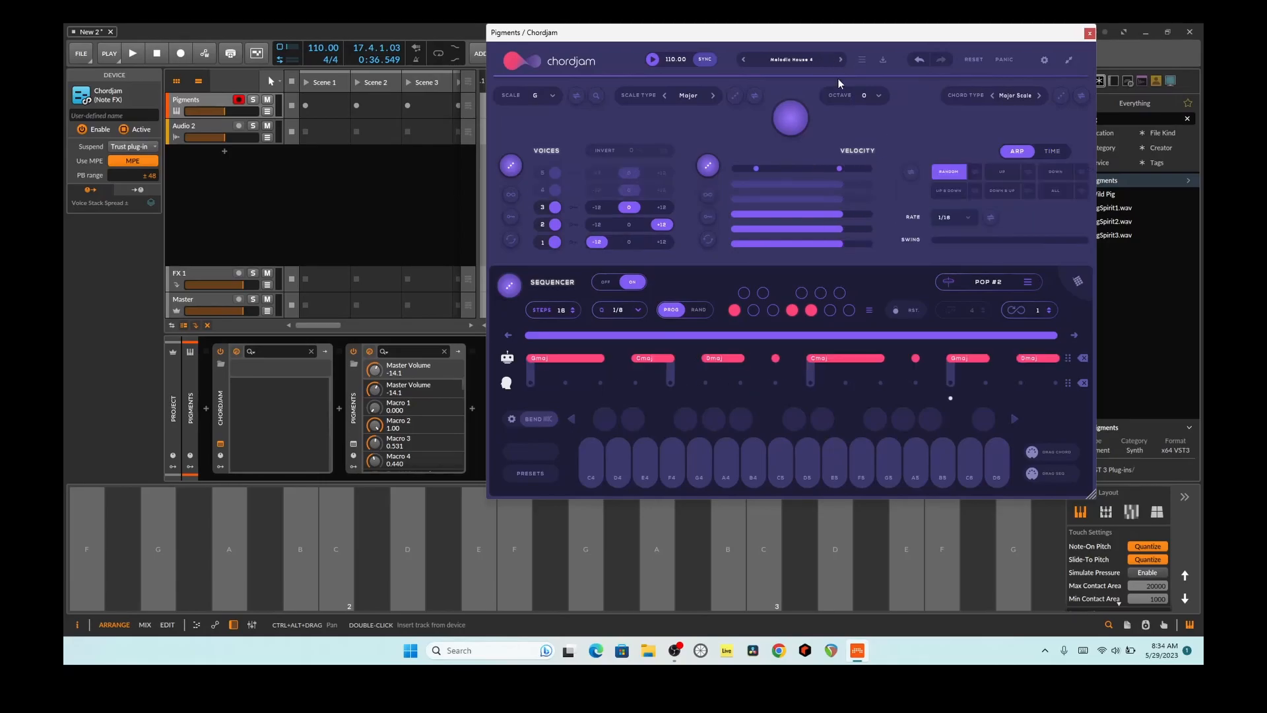
left_click(760, 467)
left_click(1048, 154)
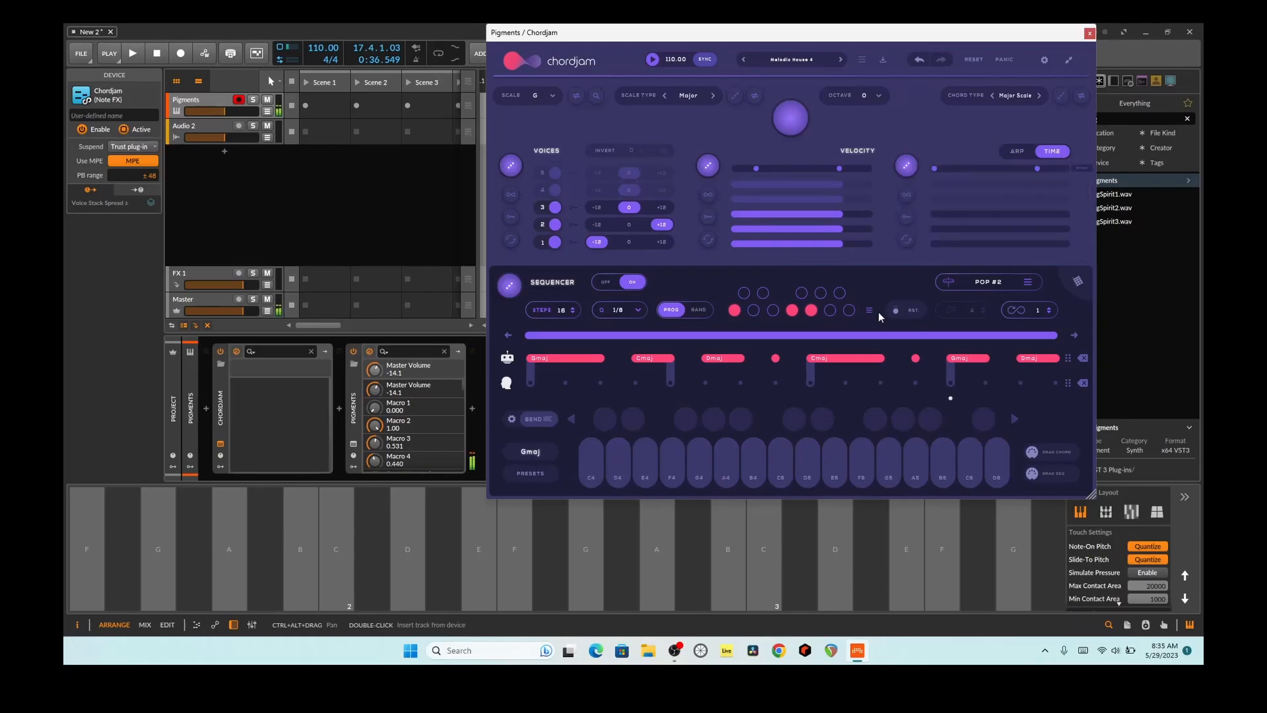
left_click(907, 164)
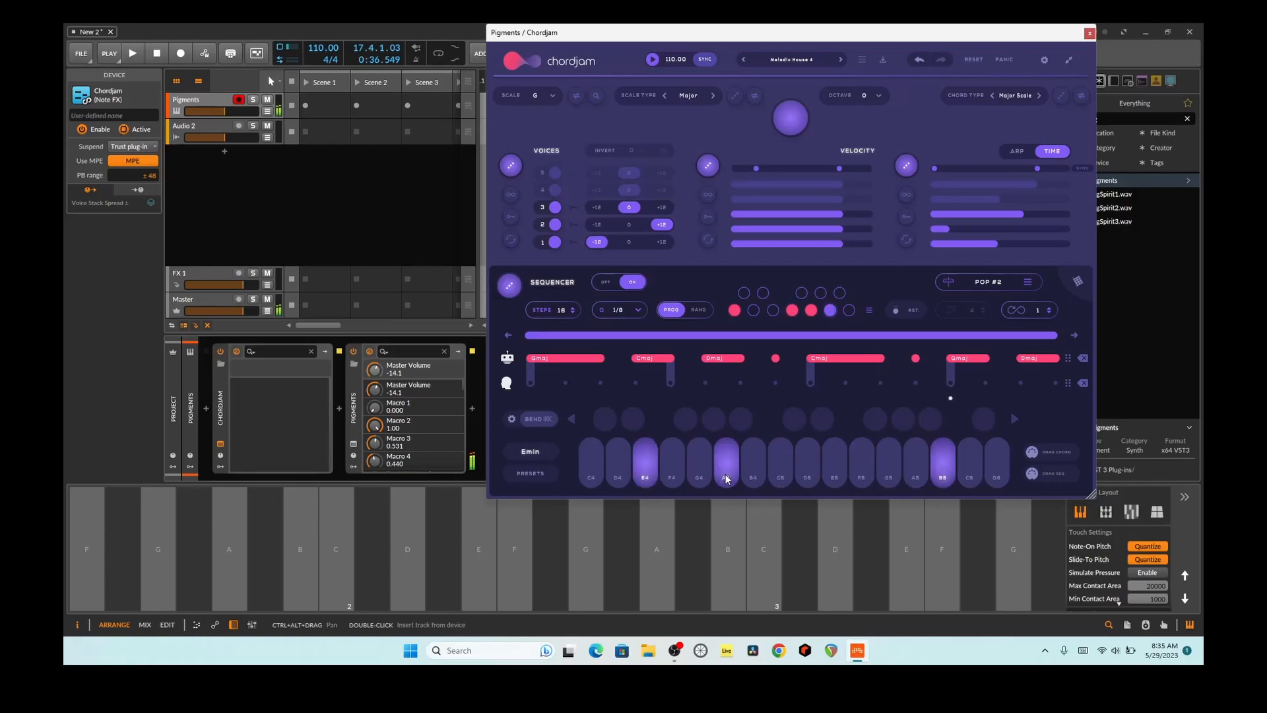
left_click(711, 167)
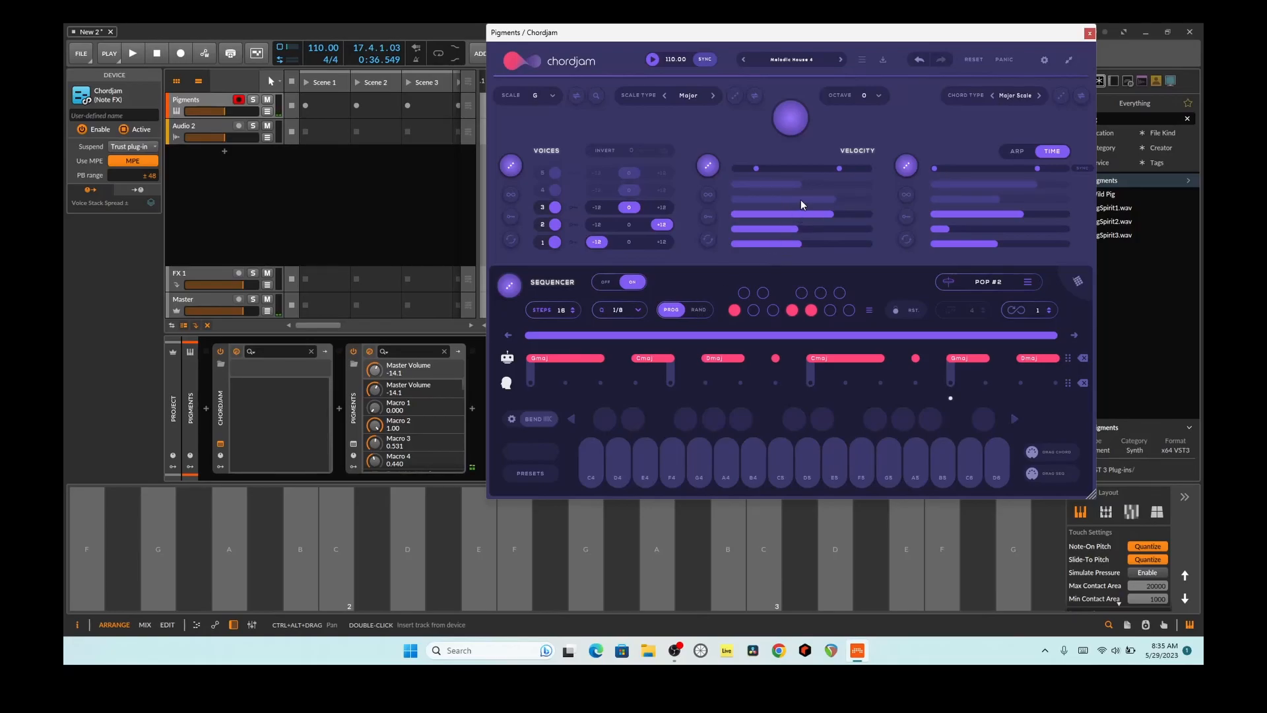
Step: Move the Chordjam window clear of the device chain and add an Expressions modulator to the Pigments device
left_click_drag(855, 36, 957, 79)
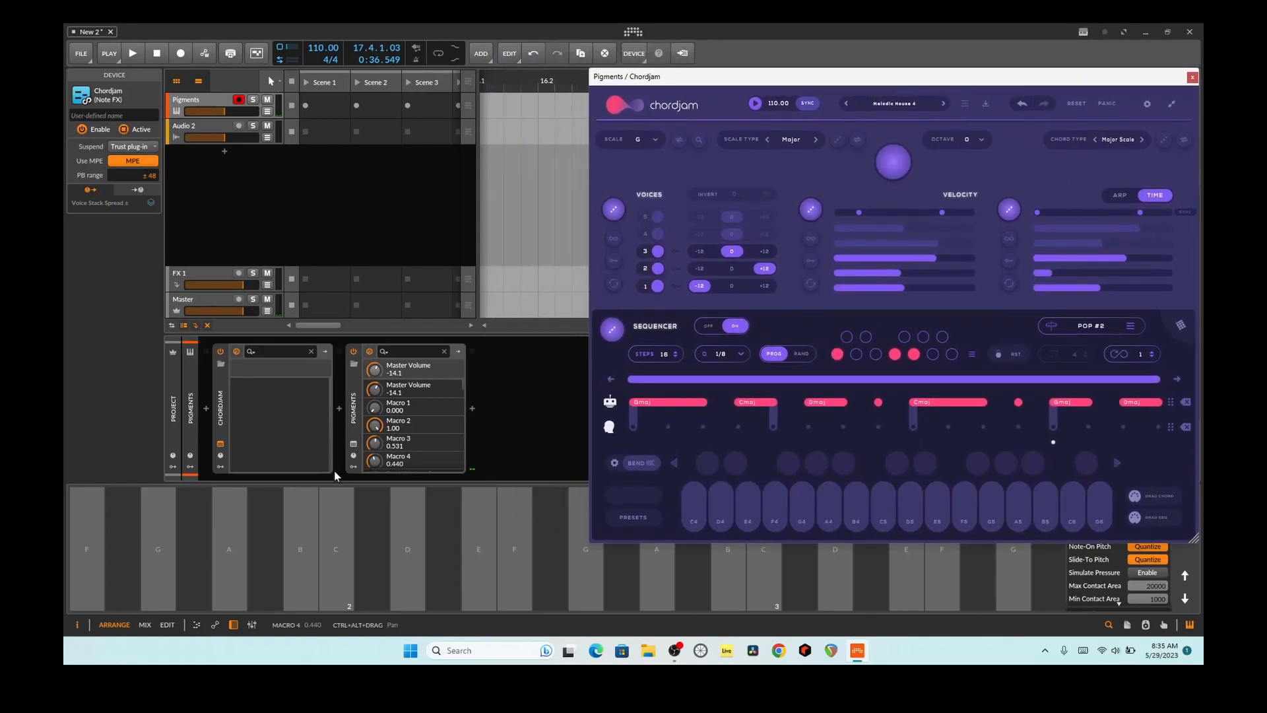
left_click(354, 466)
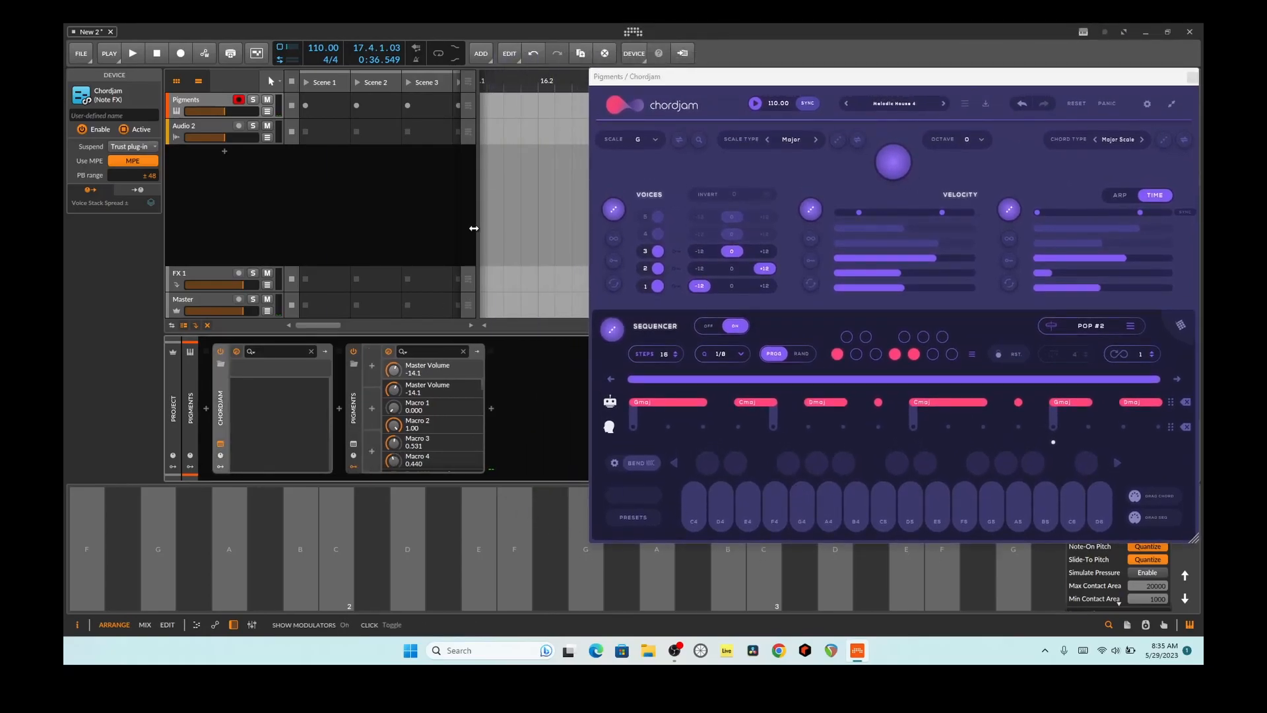
left_click(372, 367)
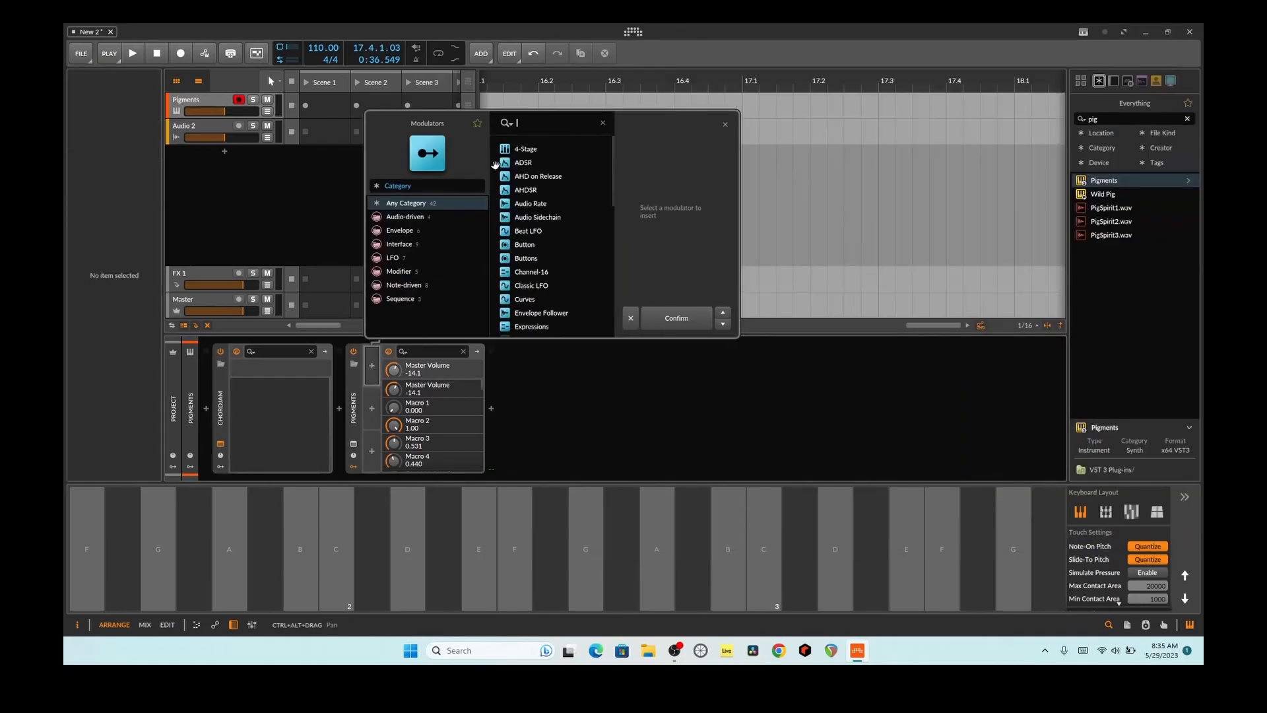
type("exp")
double_click(529, 151)
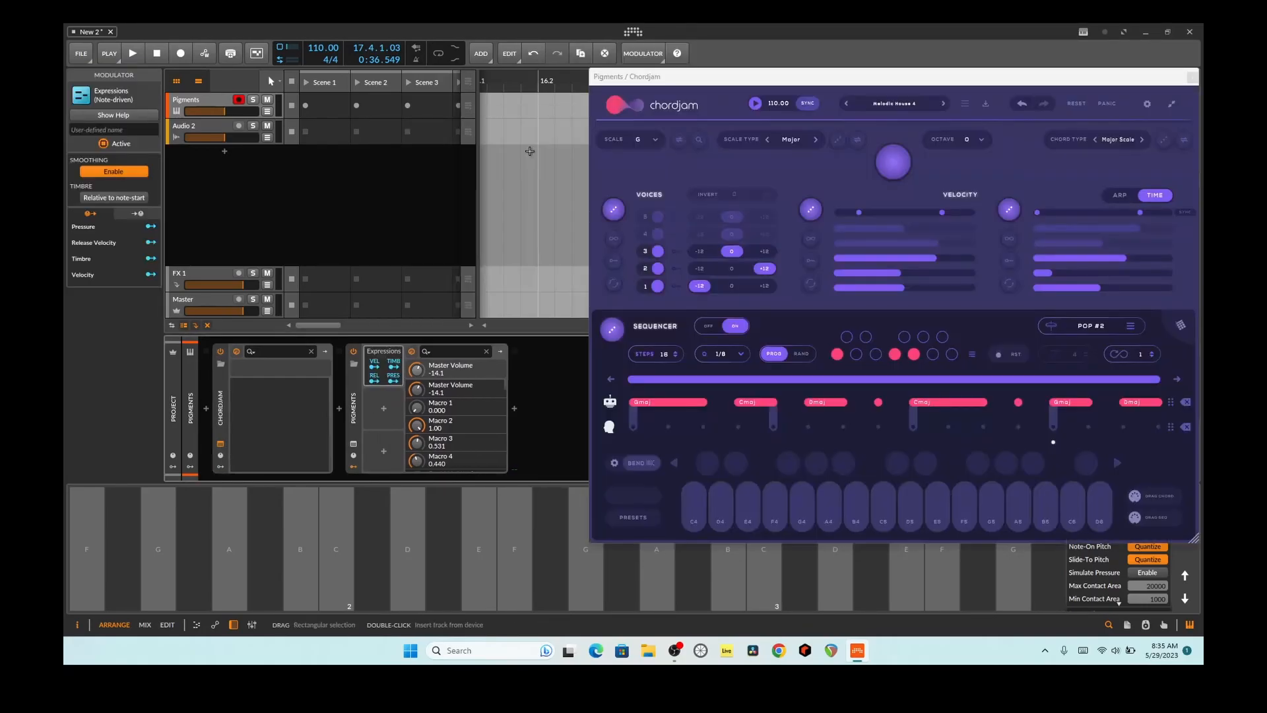
Step: Map the Expressions velocity output to Macro 2 with an amount of about 0.78 and set Macro 2 to 0.105
left_click(378, 365)
left_click(381, 367)
left_click_drag(420, 425, 417, 360)
left_click(375, 365)
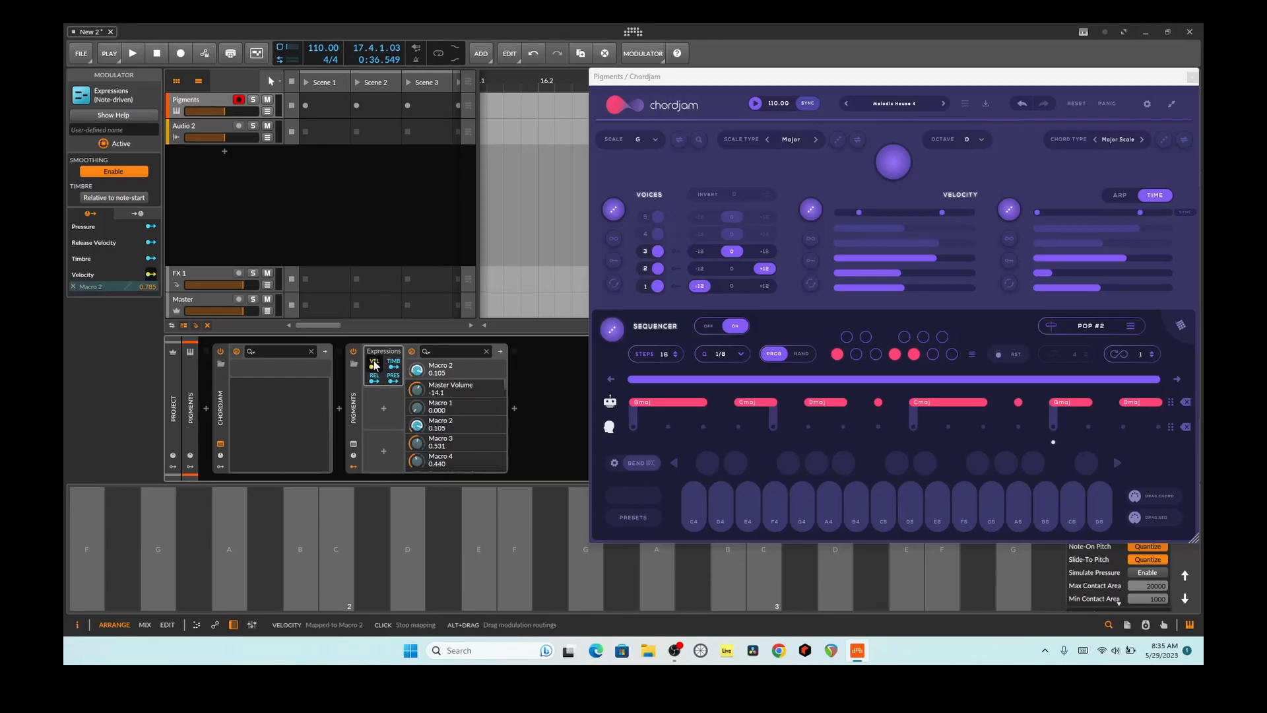
Step: Audition the E, D and F keys on Bitwig's onscreen keyboard to hear velocity modulating Macro 2
left_click(480, 549)
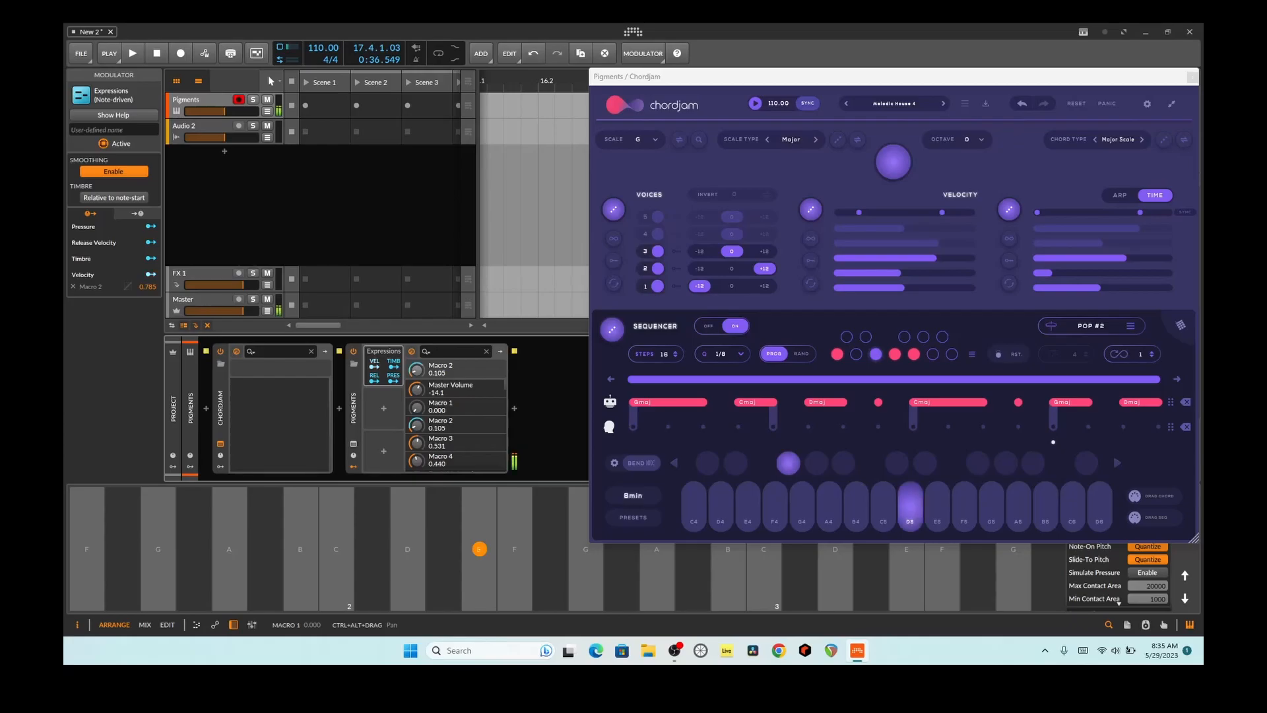
left_click(409, 549)
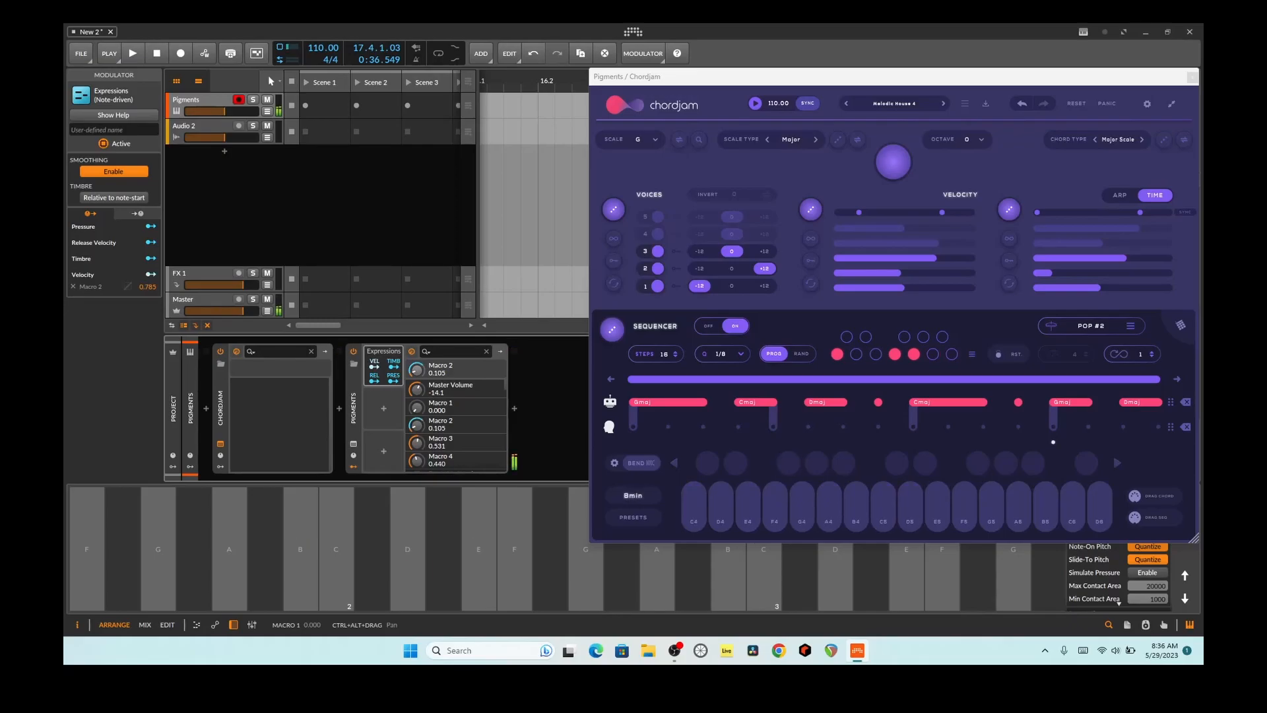
left_click(515, 548)
left_click(372, 548)
left_click(372, 548)
left_click(408, 558)
left_click(410, 559)
Step: Widen Chordjam's velocity range at both ends, randomize the voice velocities again, and audition the D, F and G keys
left_click_drag(858, 213, 850, 213)
left_click(408, 556)
left_click(817, 210)
left_click(408, 549)
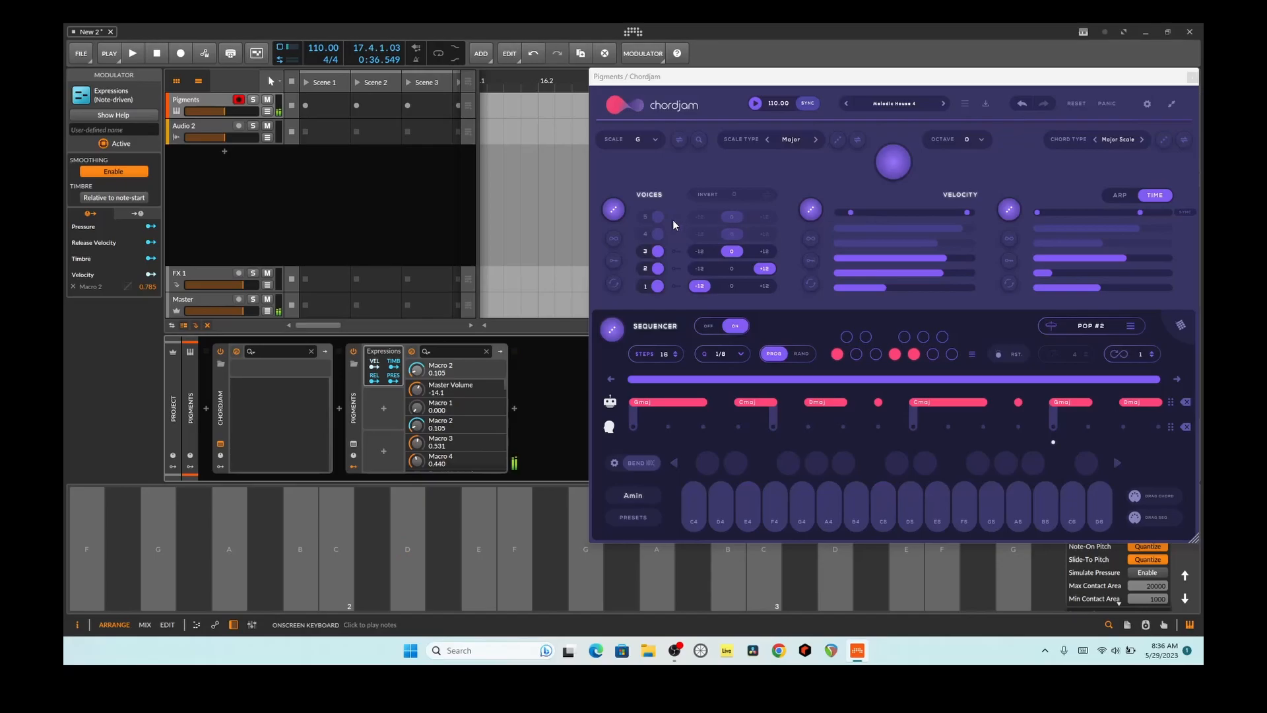
left_click(650, 217)
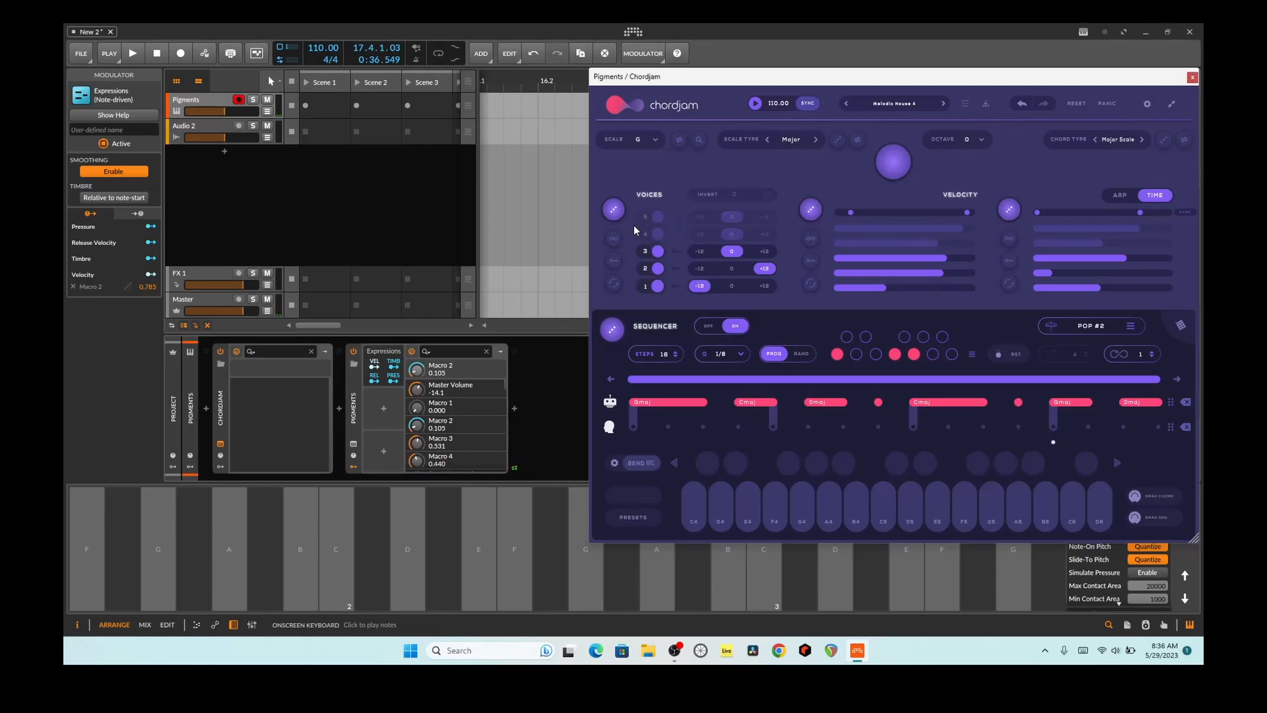
left_click(397, 545)
left_click(515, 548)
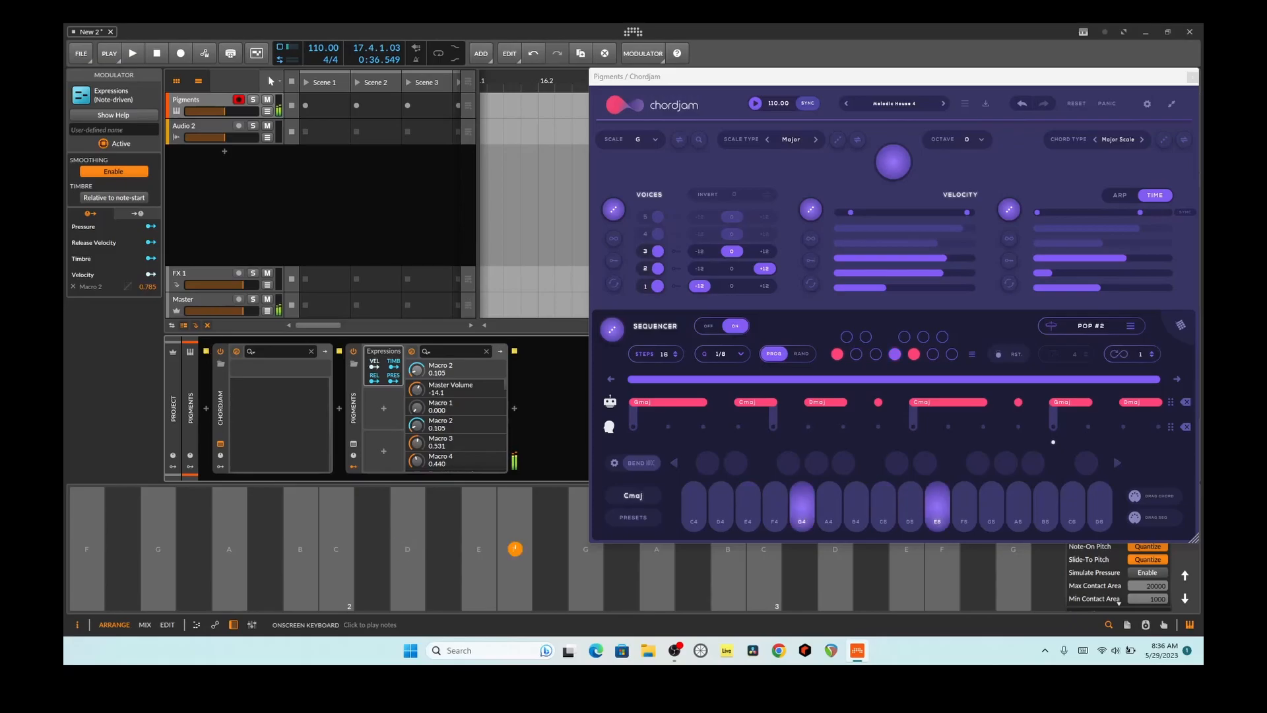
left_click(587, 548)
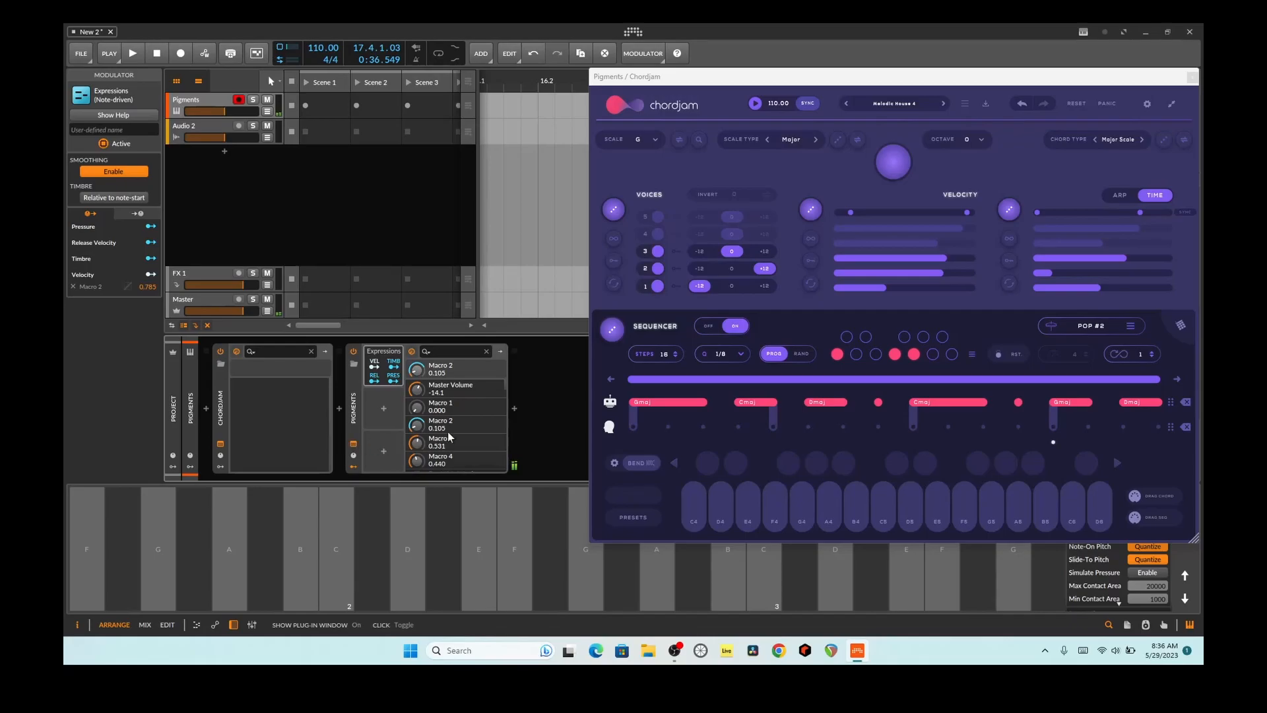
Step: Open the Pigments window, raise the REV FDBCK macro to 0.277 and the TIMBRE macro to 0.268, and close it
left_click(353, 443)
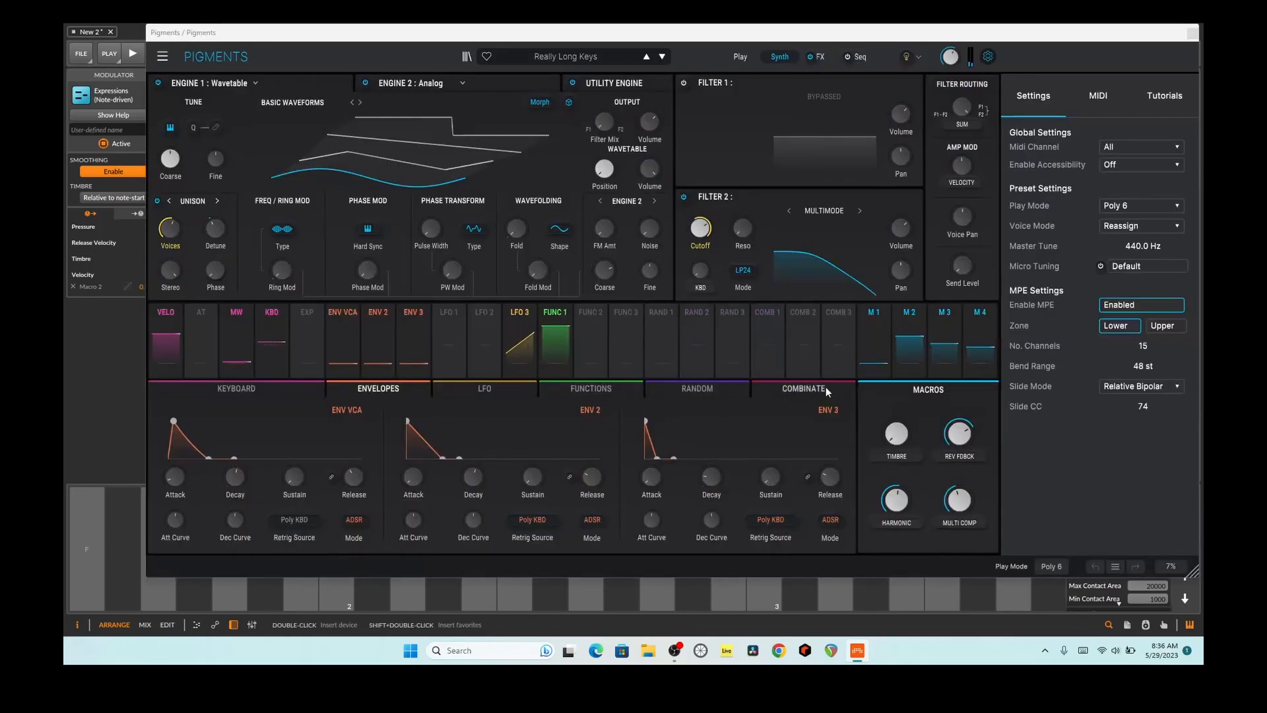
mouse_move(967, 437)
mouse_move(967, 437)
left_mouse_down()
mouse_move(967, 501)
mouse_move(967, 414)
left_mouse_up()
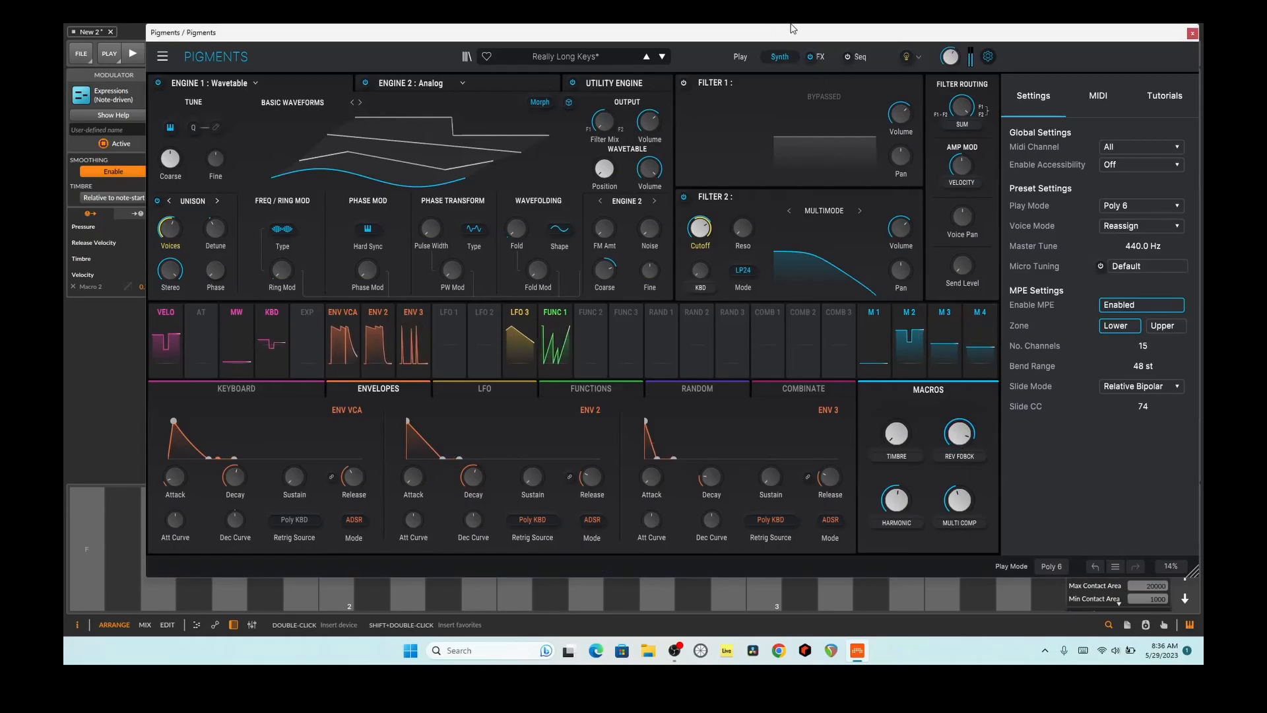
left_click_drag(901, 434, 901, 398)
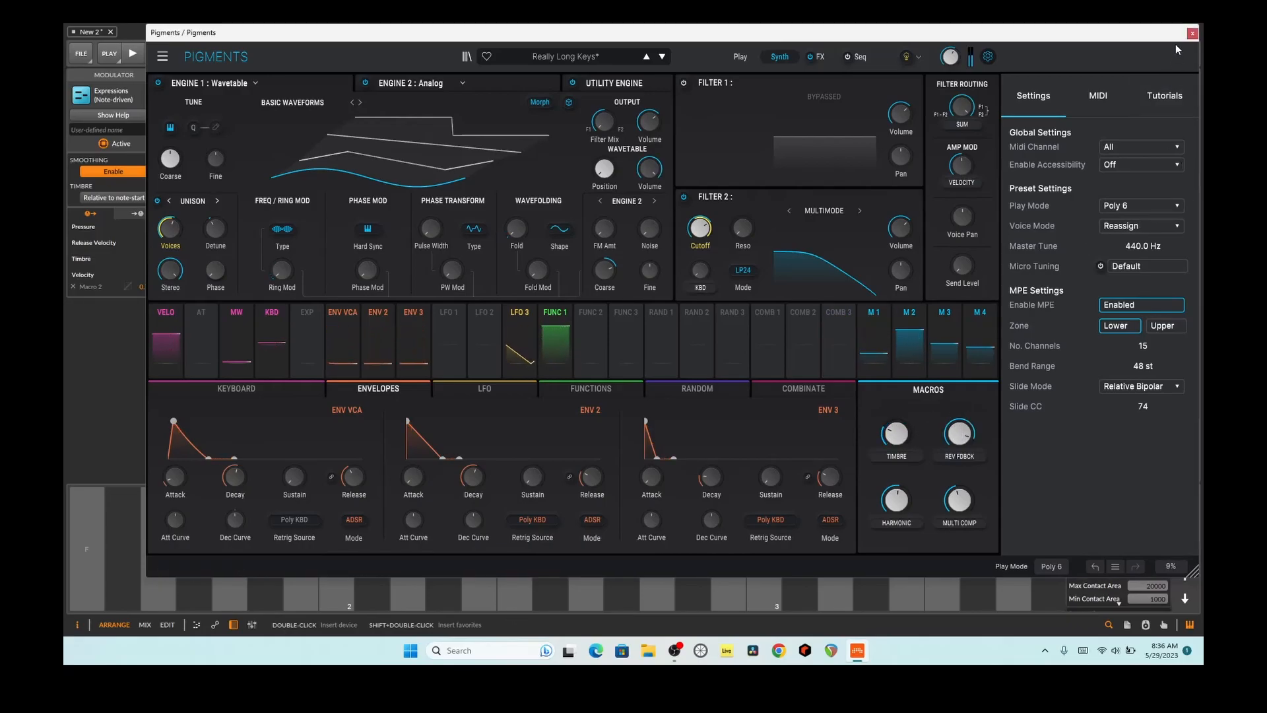
left_click(1190, 34)
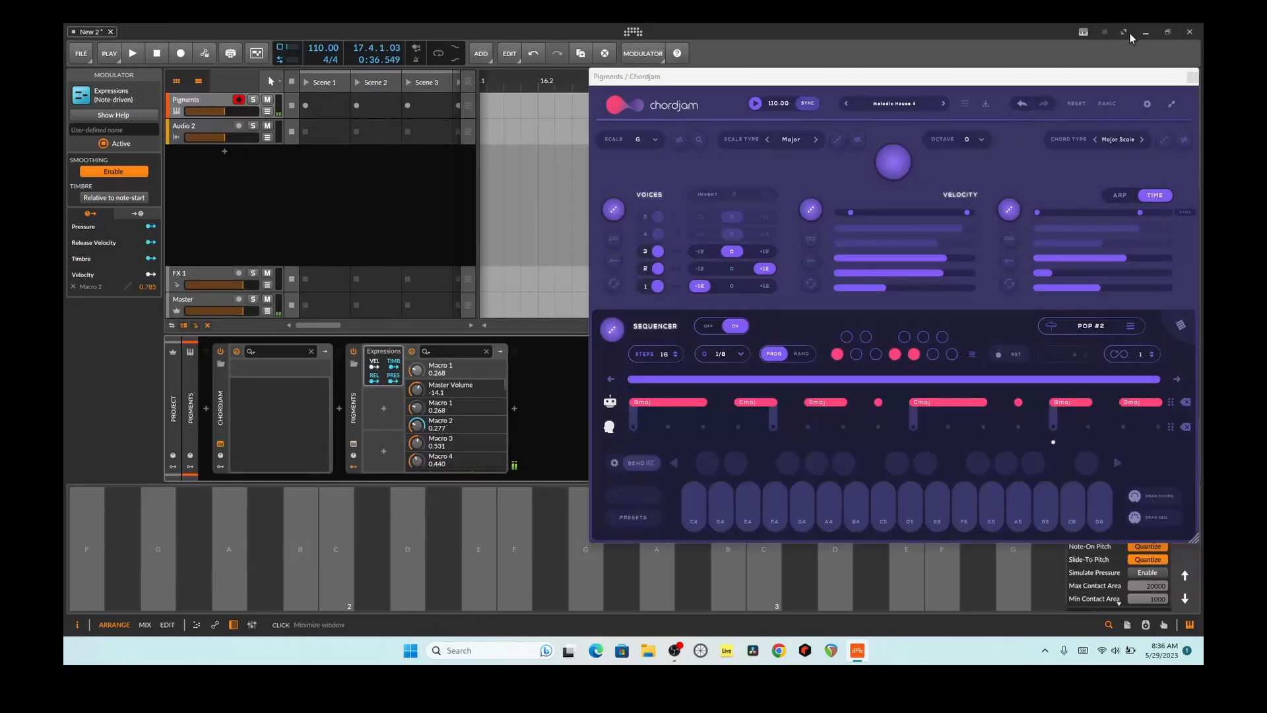
Step: Map velocity to Macro 1 as well with an amount of 0.555 and audition the D, B, F and A keys
left_click(375, 366)
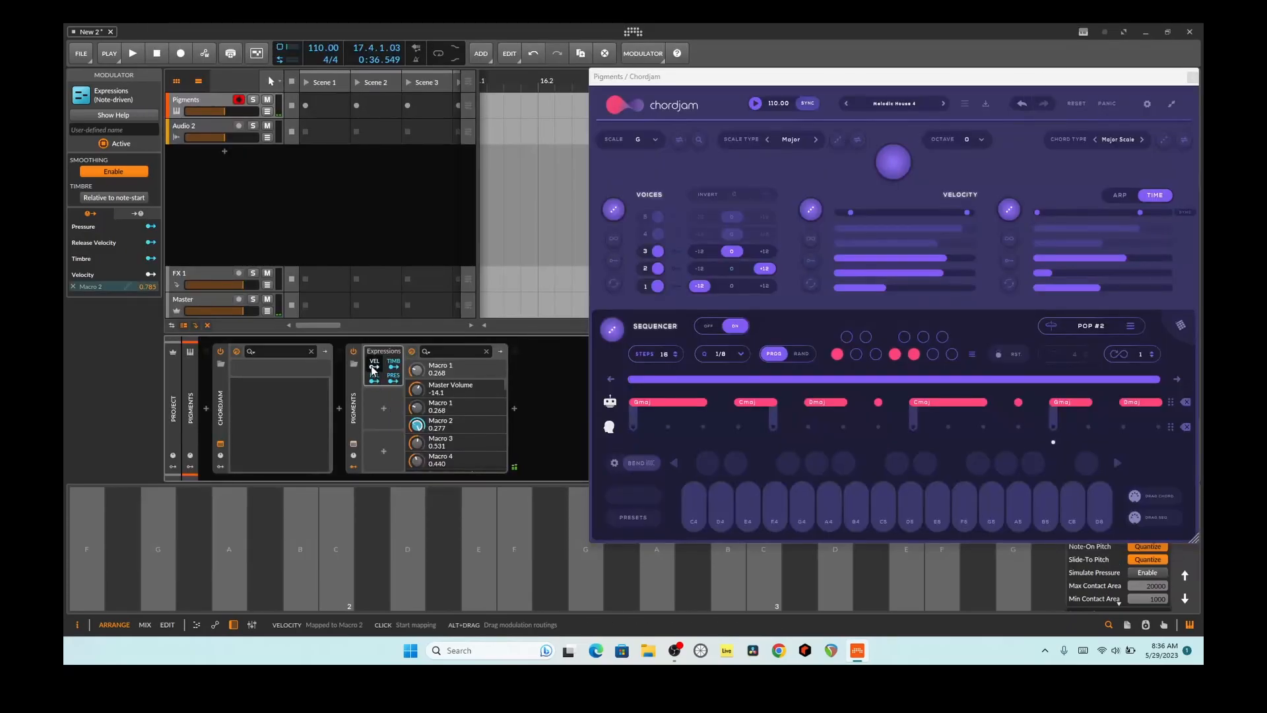
left_click_drag(417, 408, 417, 370)
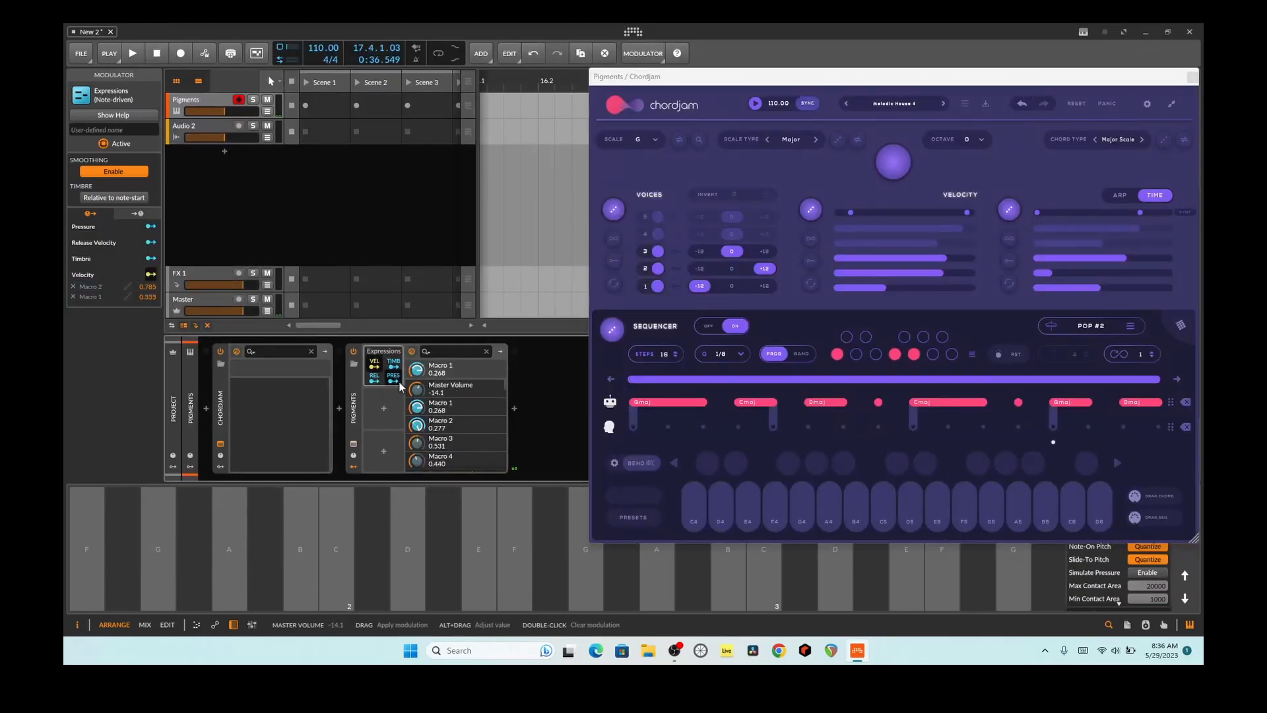
left_click(408, 549)
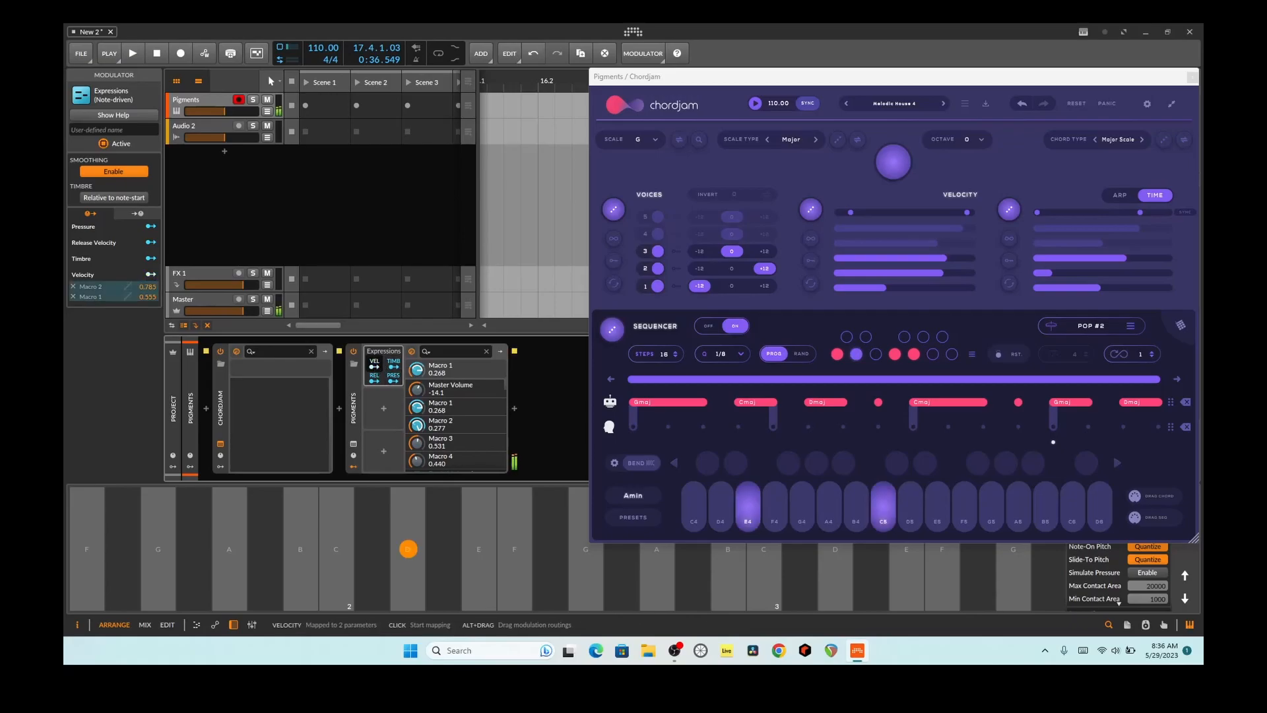
left_click(301, 550)
left_click(514, 549)
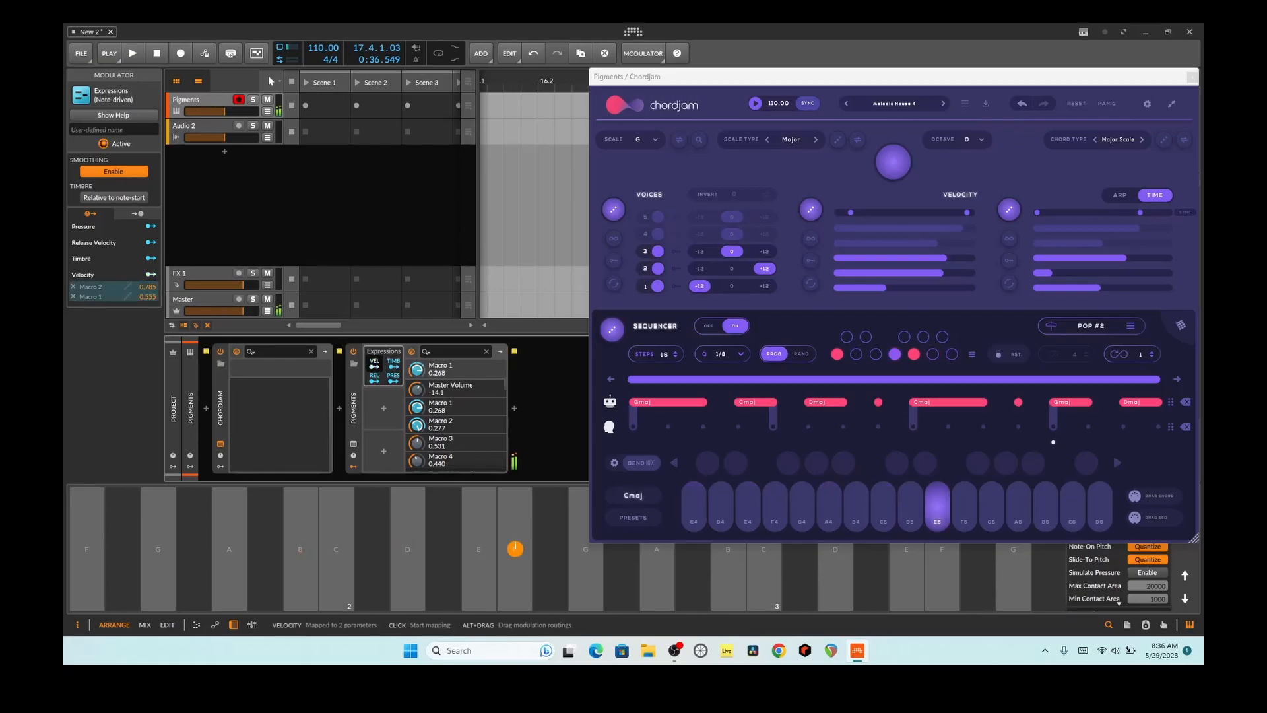
left_click(229, 549)
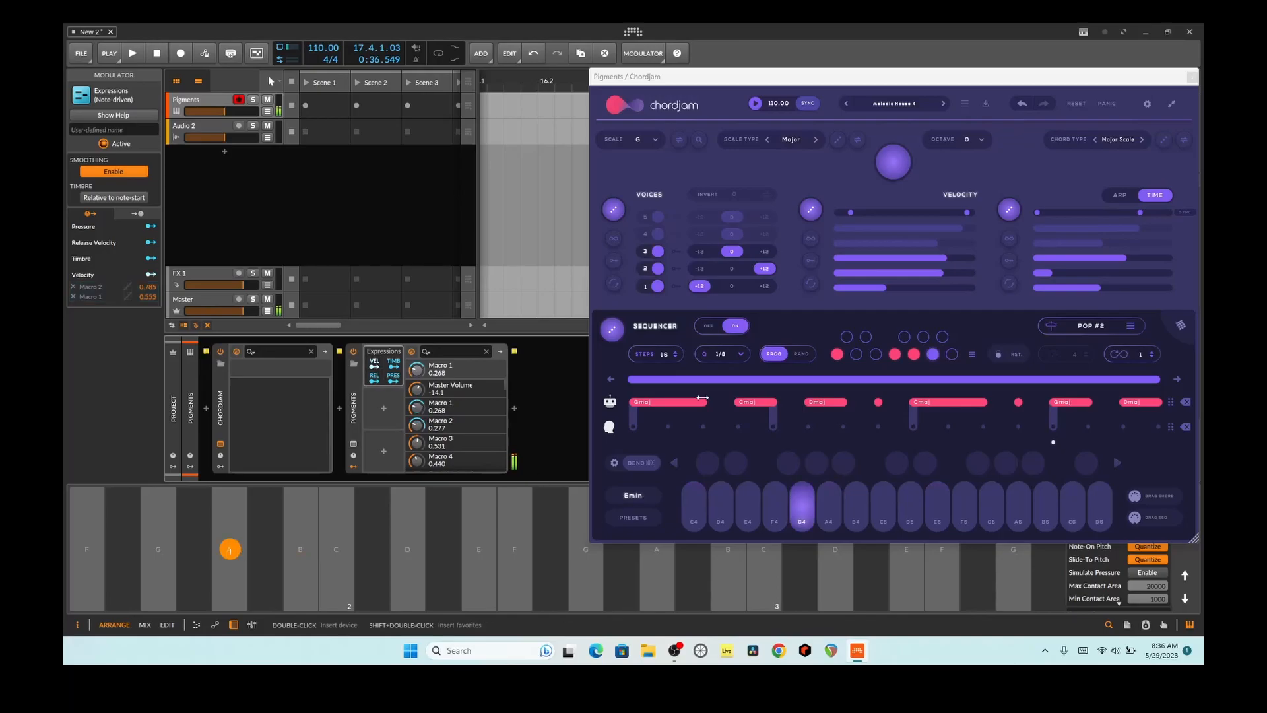
Step: Lower the velocities of voices 2 and 3 to near the minimum and audition the E, B and D keys
left_click_drag(934, 272, 838, 259)
left_click(266, 549)
left_click(911, 287)
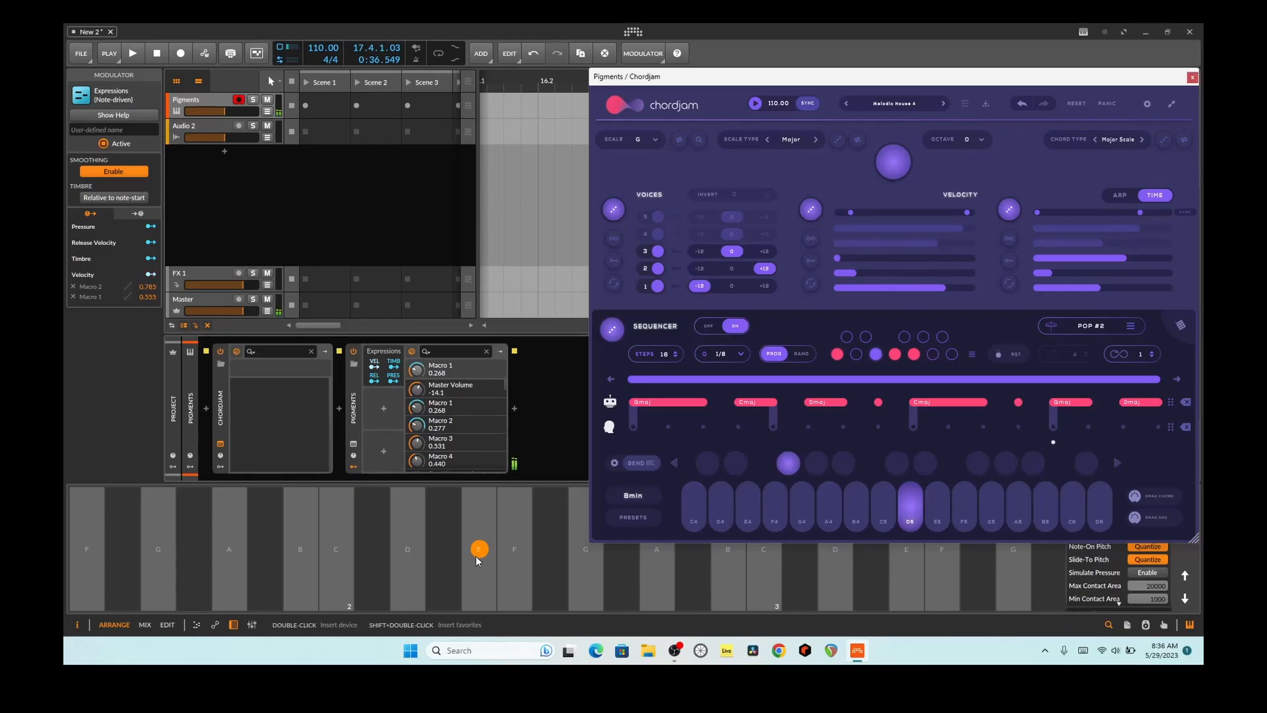
left_click(301, 549)
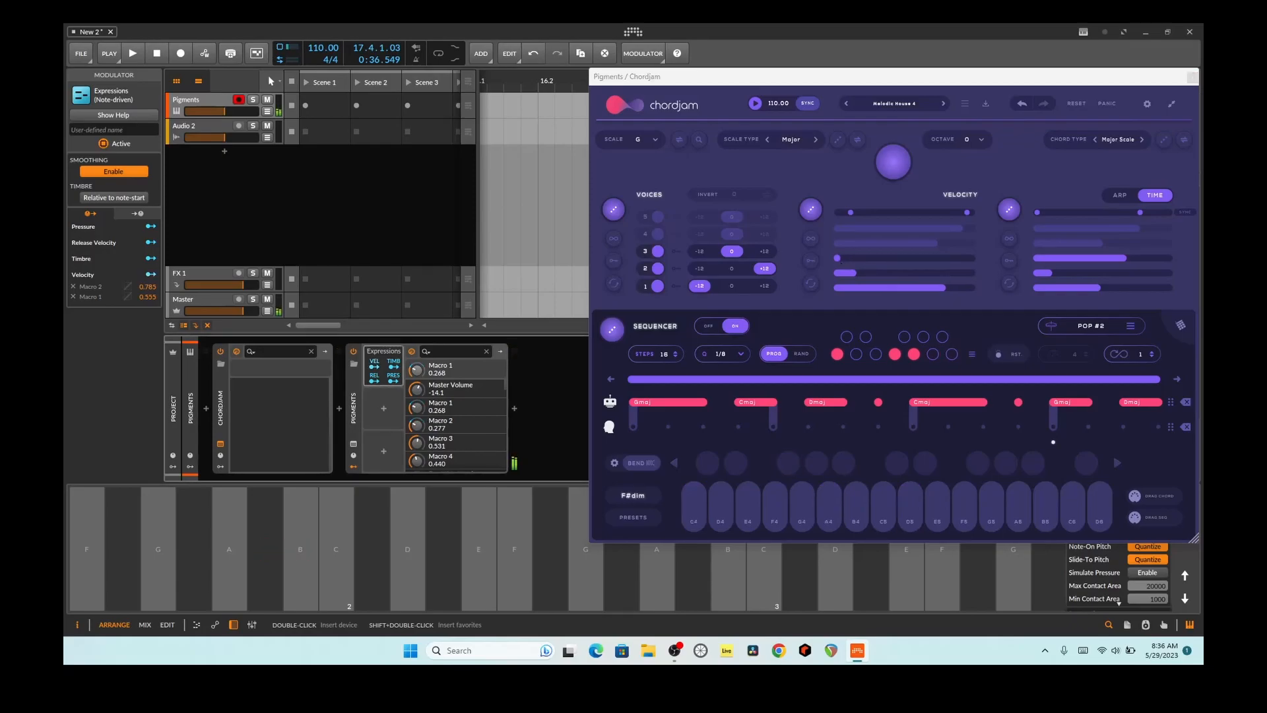
left_click(408, 548)
left_click(479, 549)
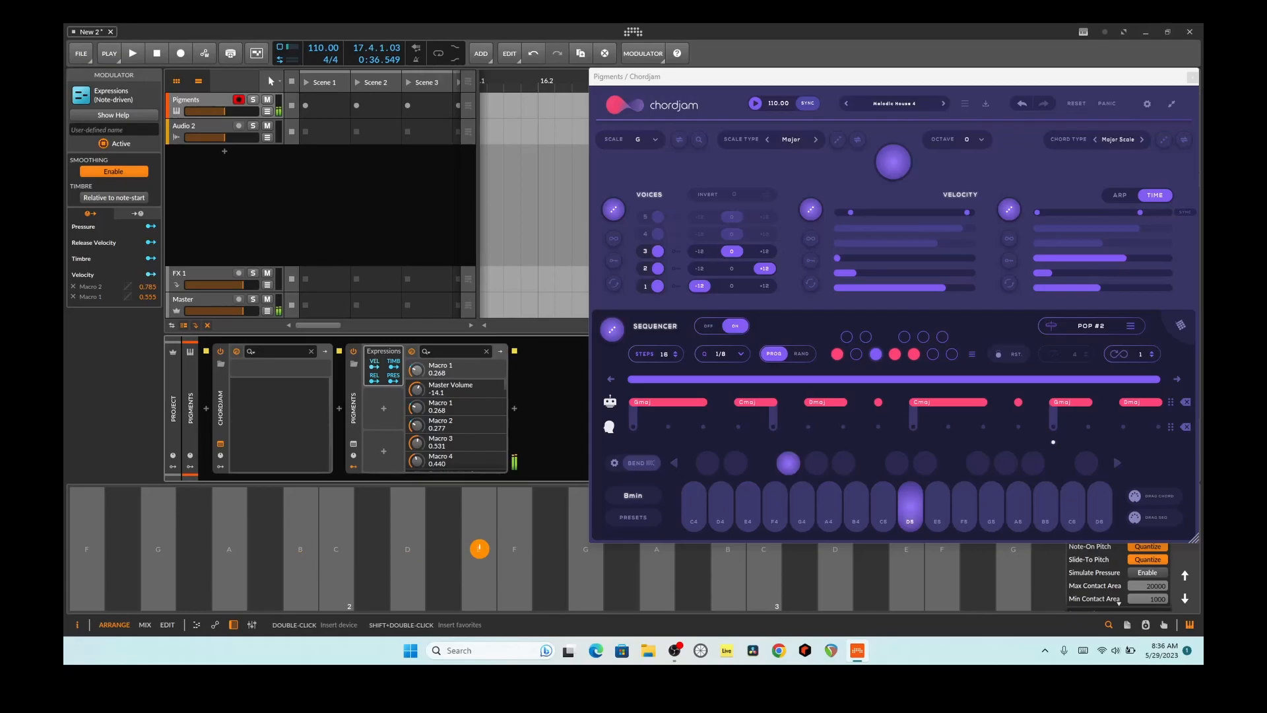
Step: Raise voice 3's velocity to about the middle and audition the E key repeatedly
left_click(479, 548)
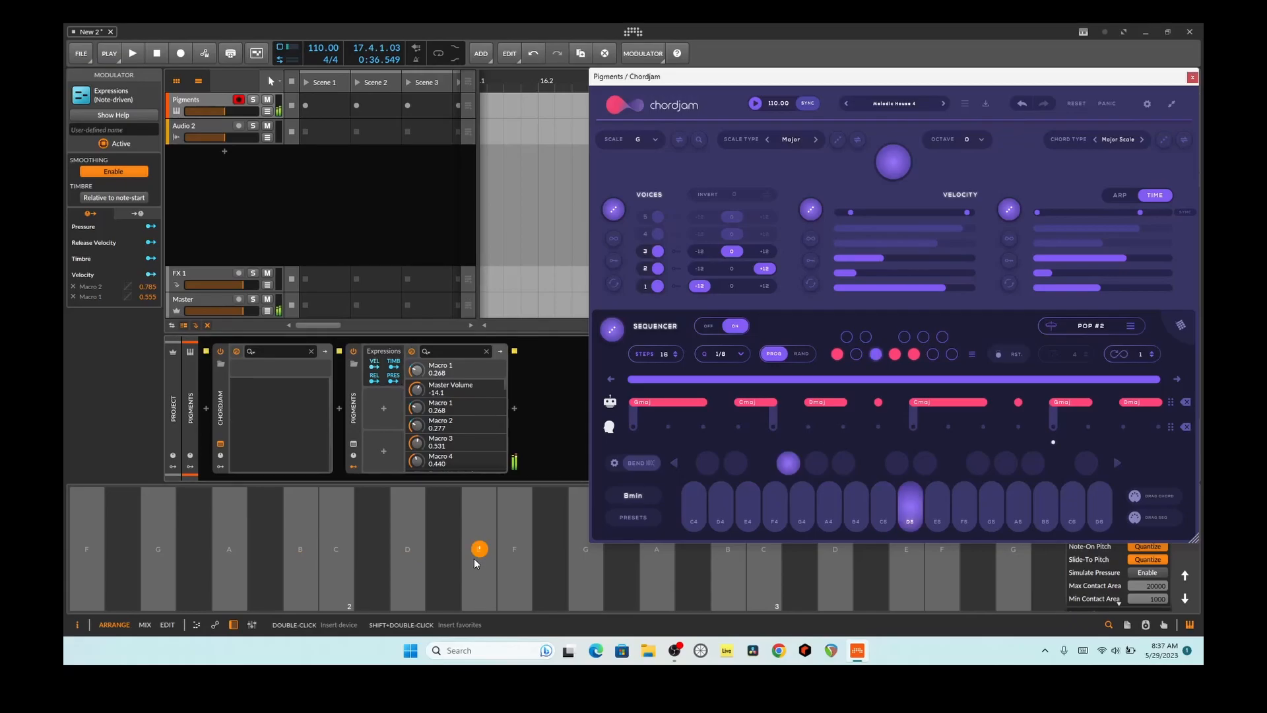
left_click(477, 551)
left_click(479, 548)
left_click(479, 549)
Step: Randomize the octaves of Chordjam's voices and audition the E and D keys
left_click(614, 210)
left_click(479, 549)
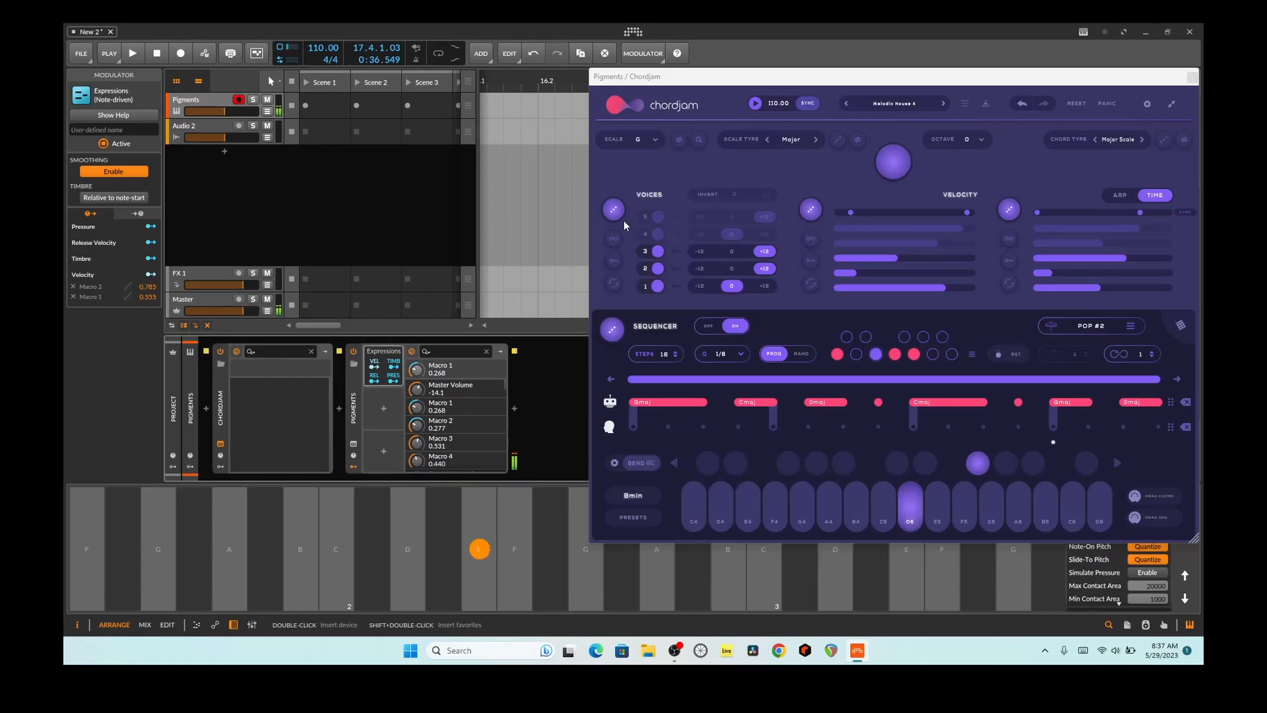
left_click(407, 549)
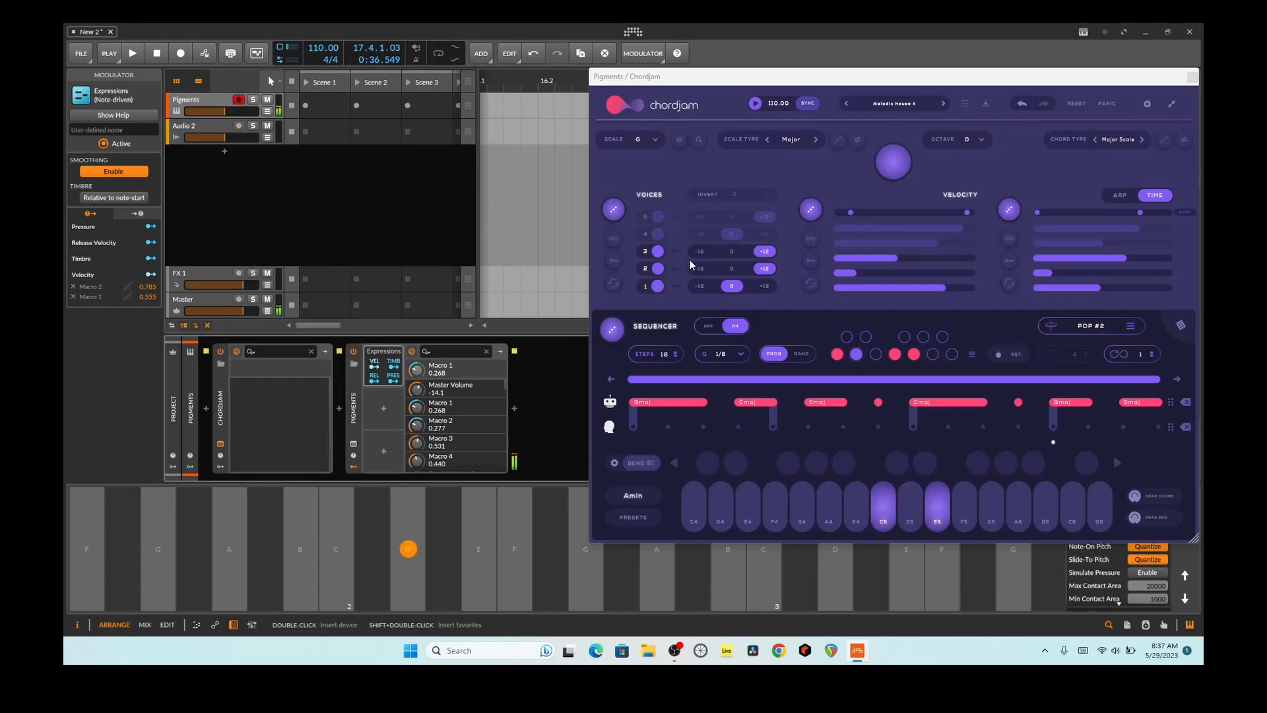
left_click(479, 549)
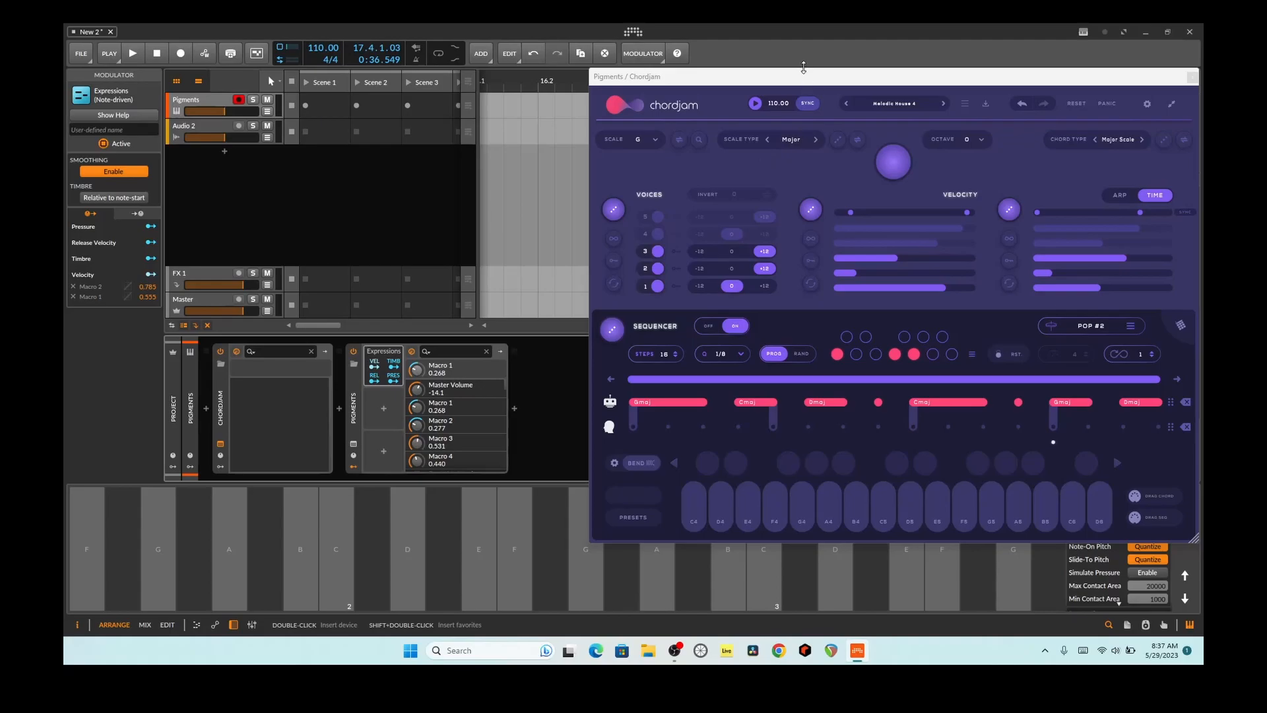
Step: Move the Chordjam window toward the middle of the screen, switch it to Arp mode and audition the F and D keys
left_click_drag(805, 78, 620, 71)
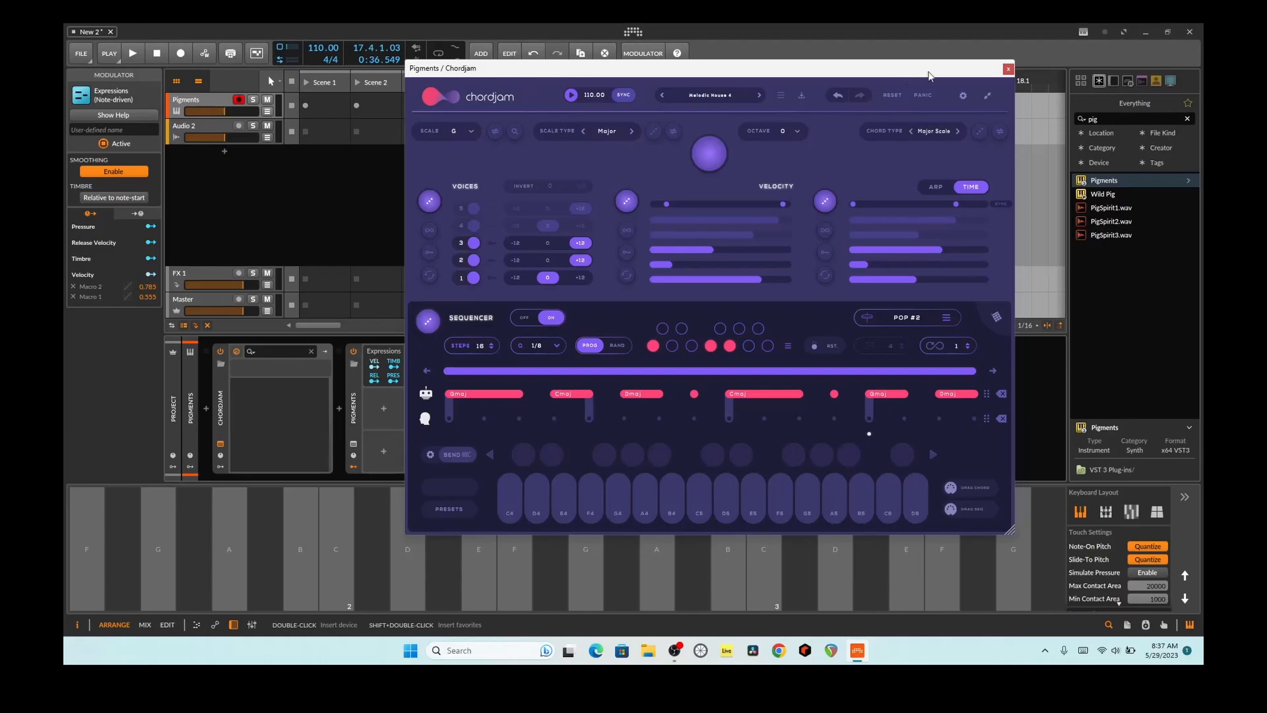
left_click_drag(978, 68, 932, 61)
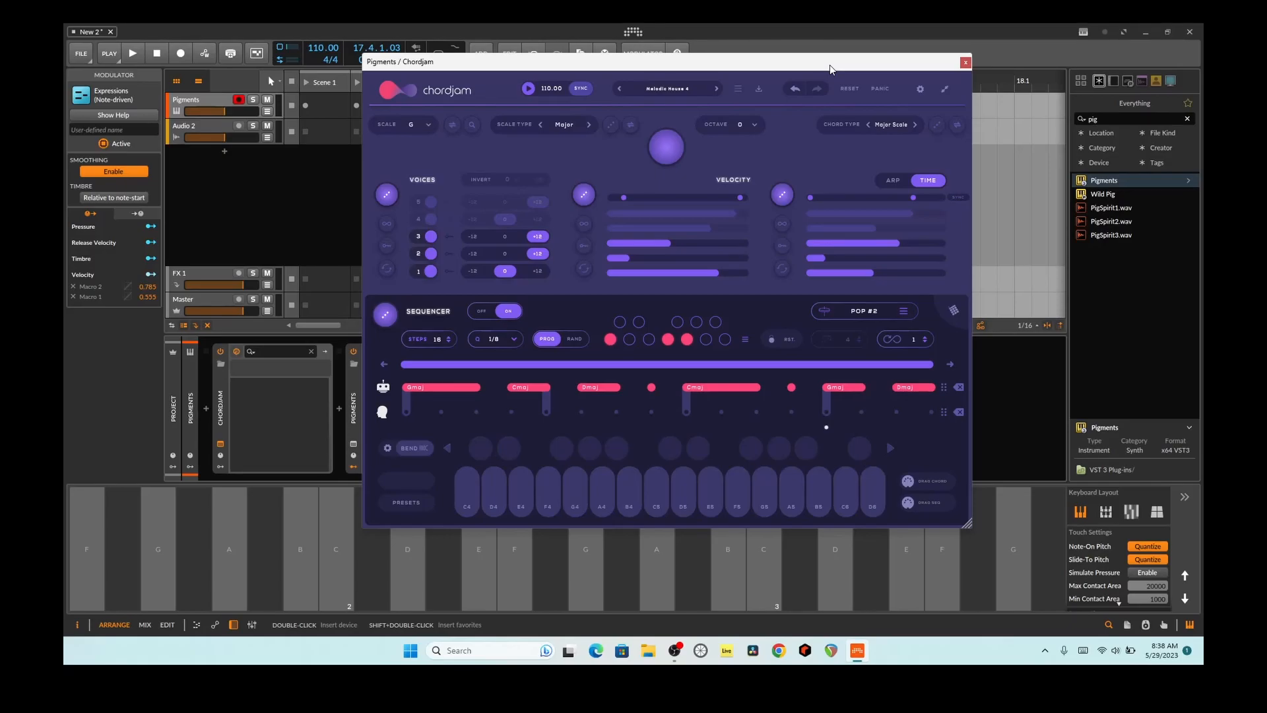
left_click(900, 181)
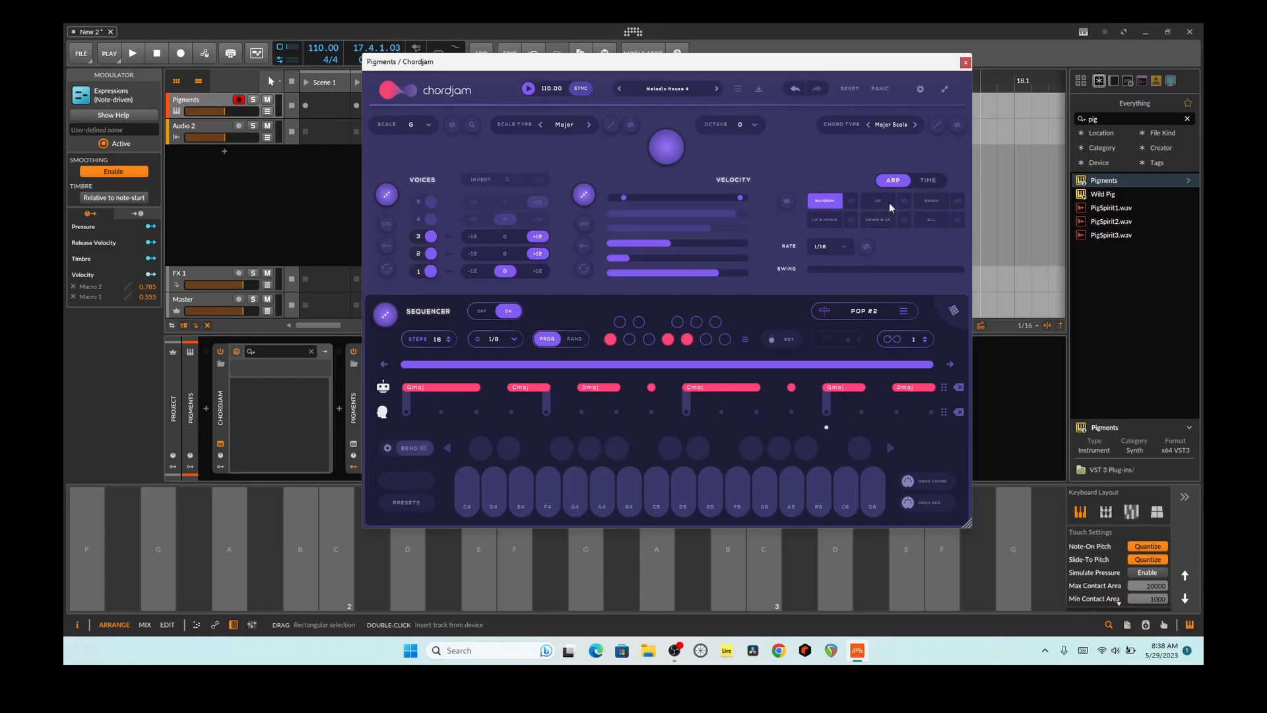
left_click(515, 548)
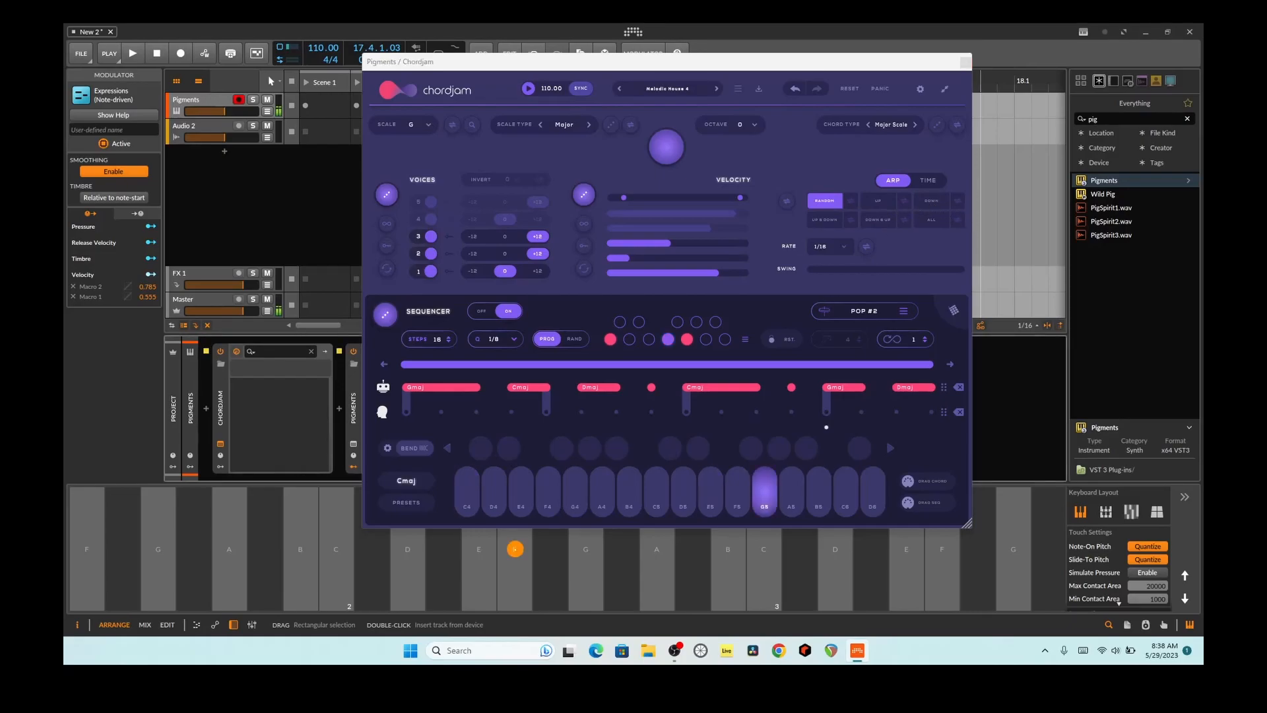
left_click(408, 548)
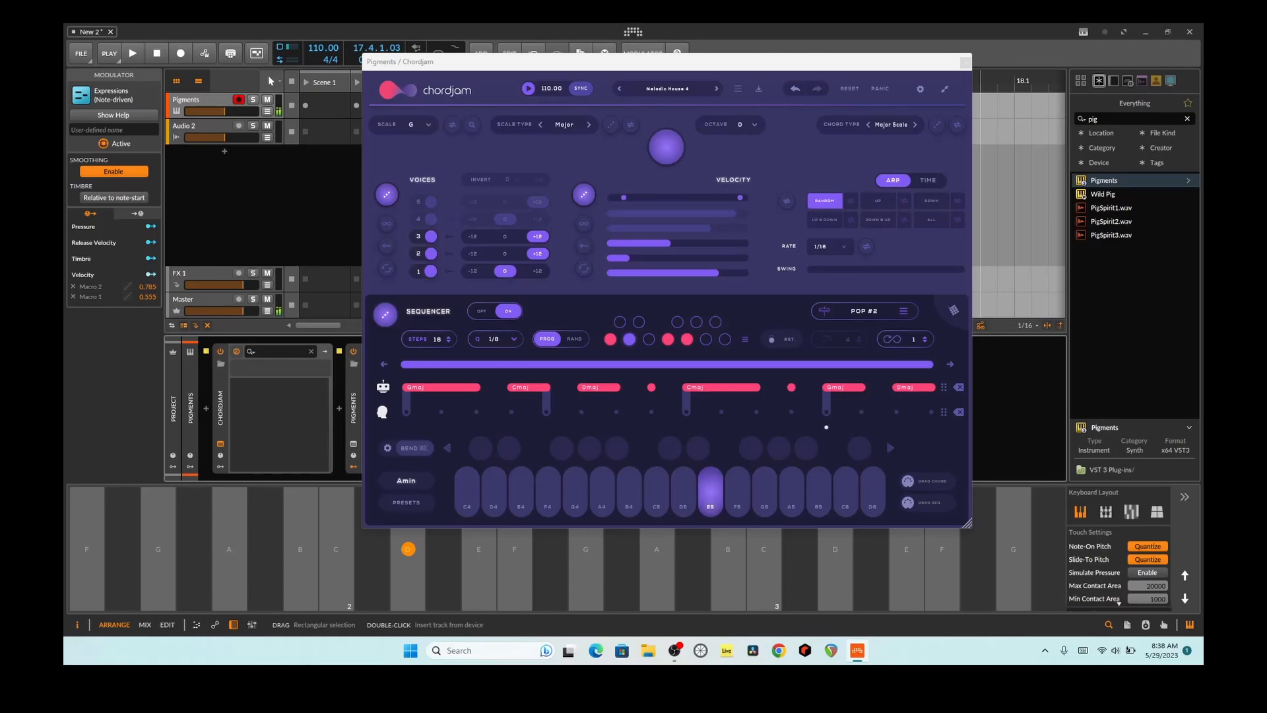
Step: Try the arpeggiator rates 1/2 and 1/2T while auditioning the D and F keys
left_click(838, 246)
left_click(833, 283)
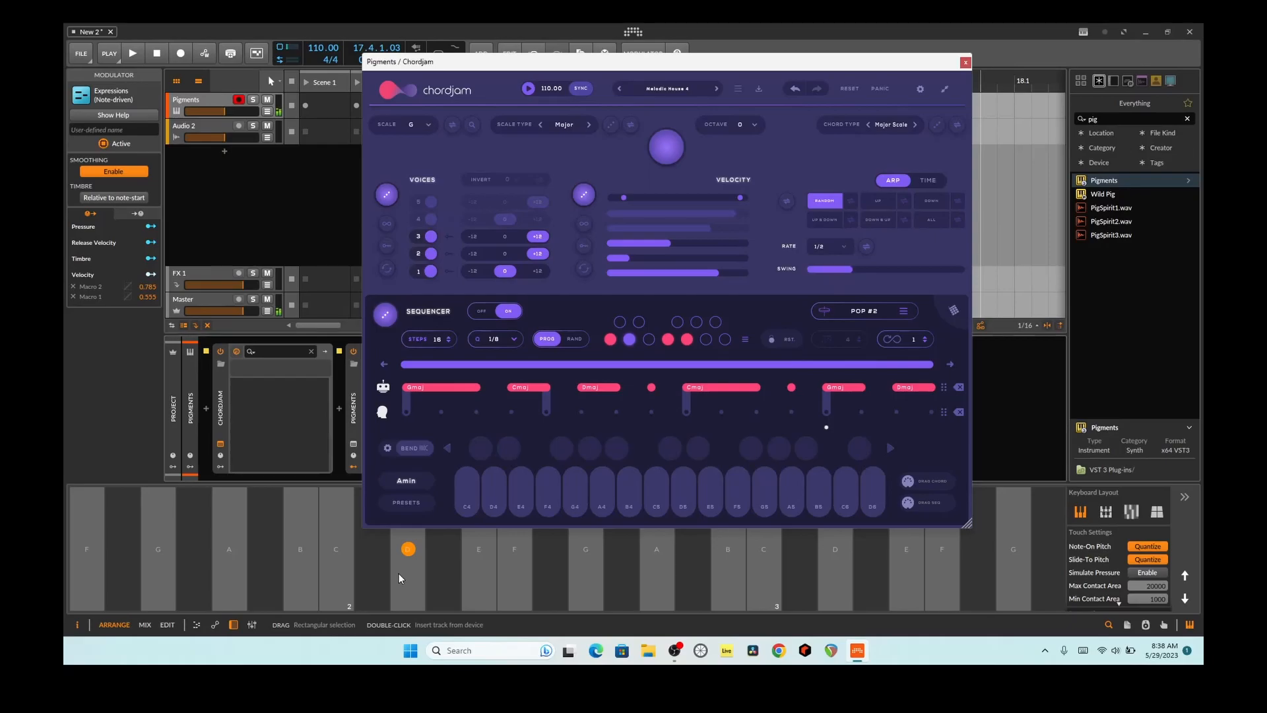
left_click(821, 248)
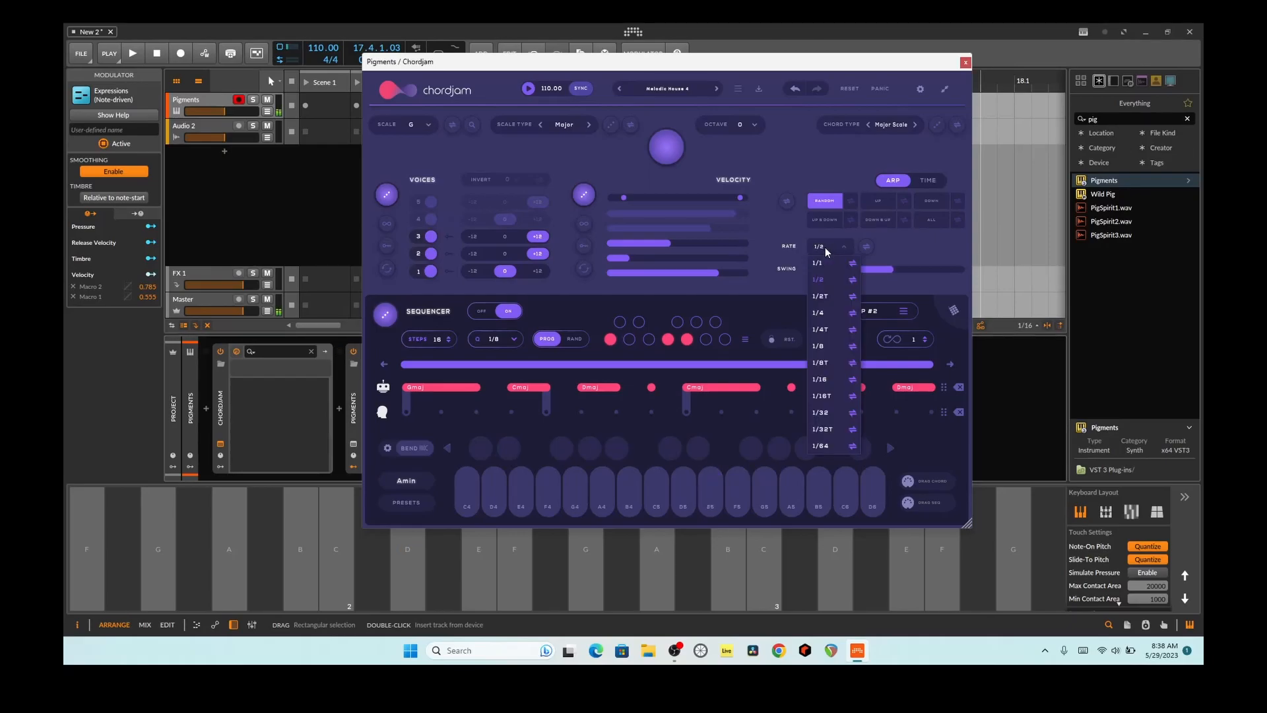
left_click(830, 310)
left_click(401, 572)
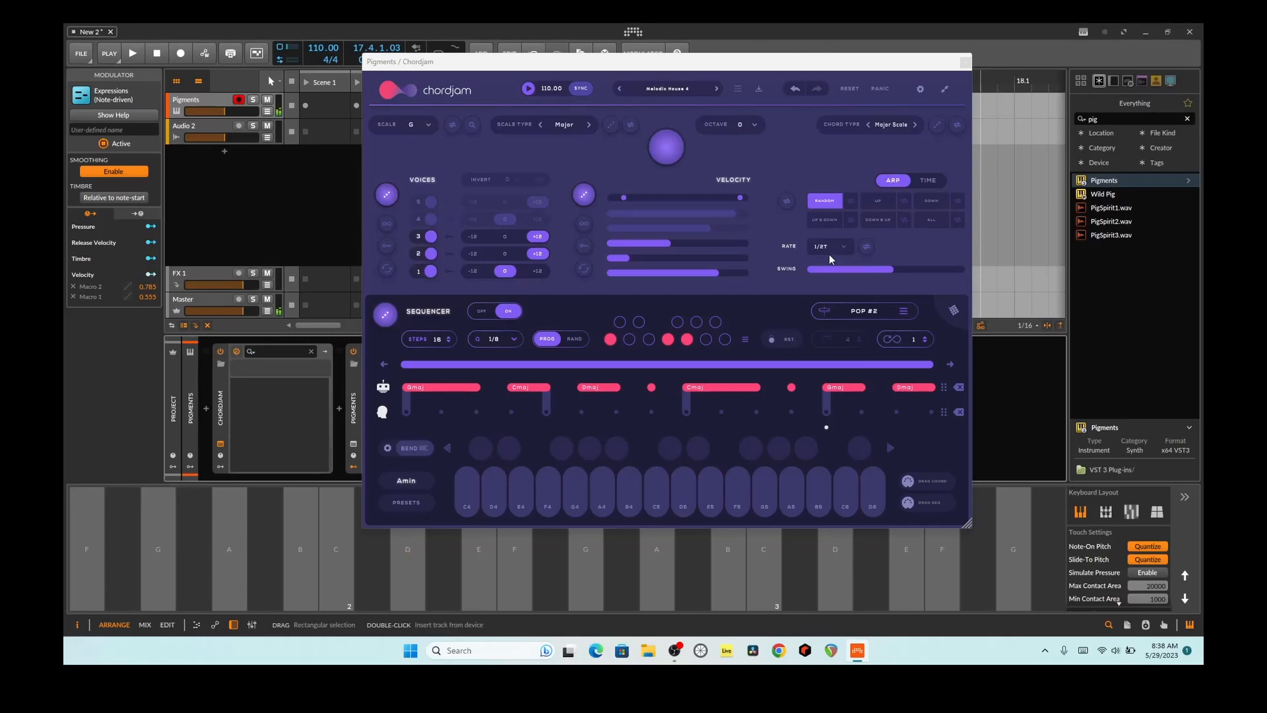
left_click(503, 573)
Step: Set the arpeggiator pattern to Up and its rate to 1/4, auditioning the E, F and D keys
left_click(877, 200)
left_click(496, 576)
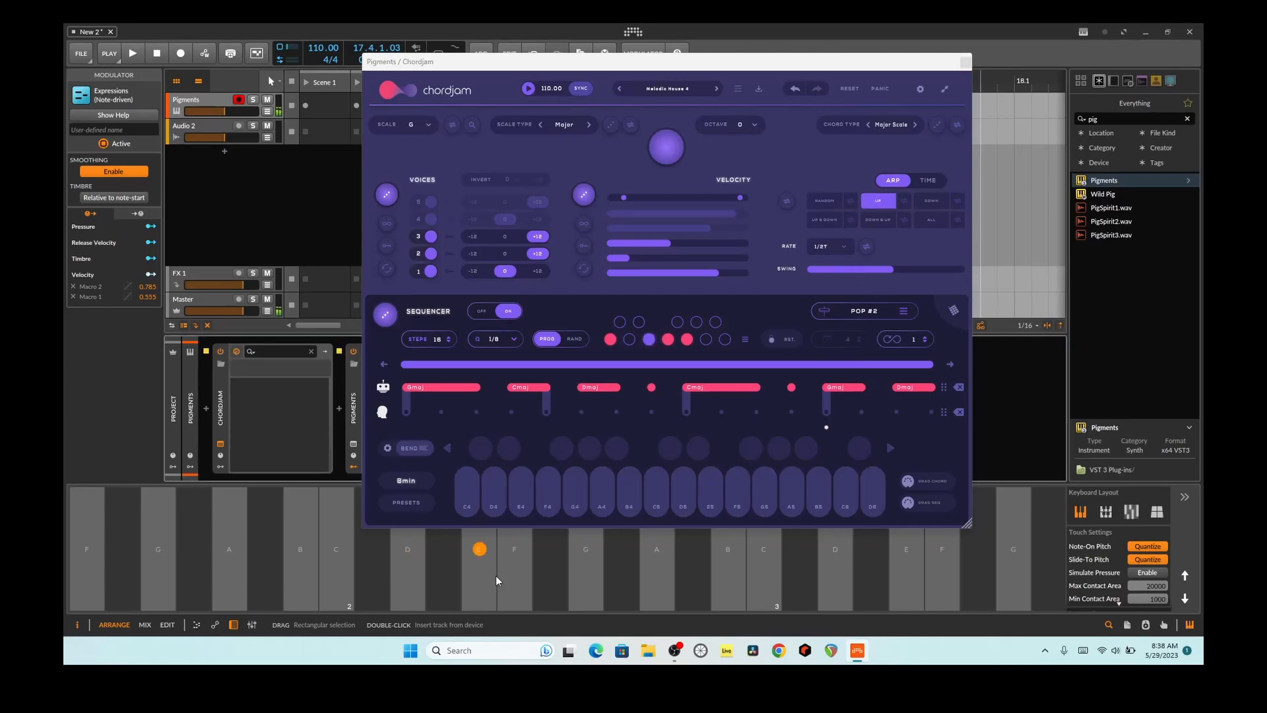
left_click(829, 246)
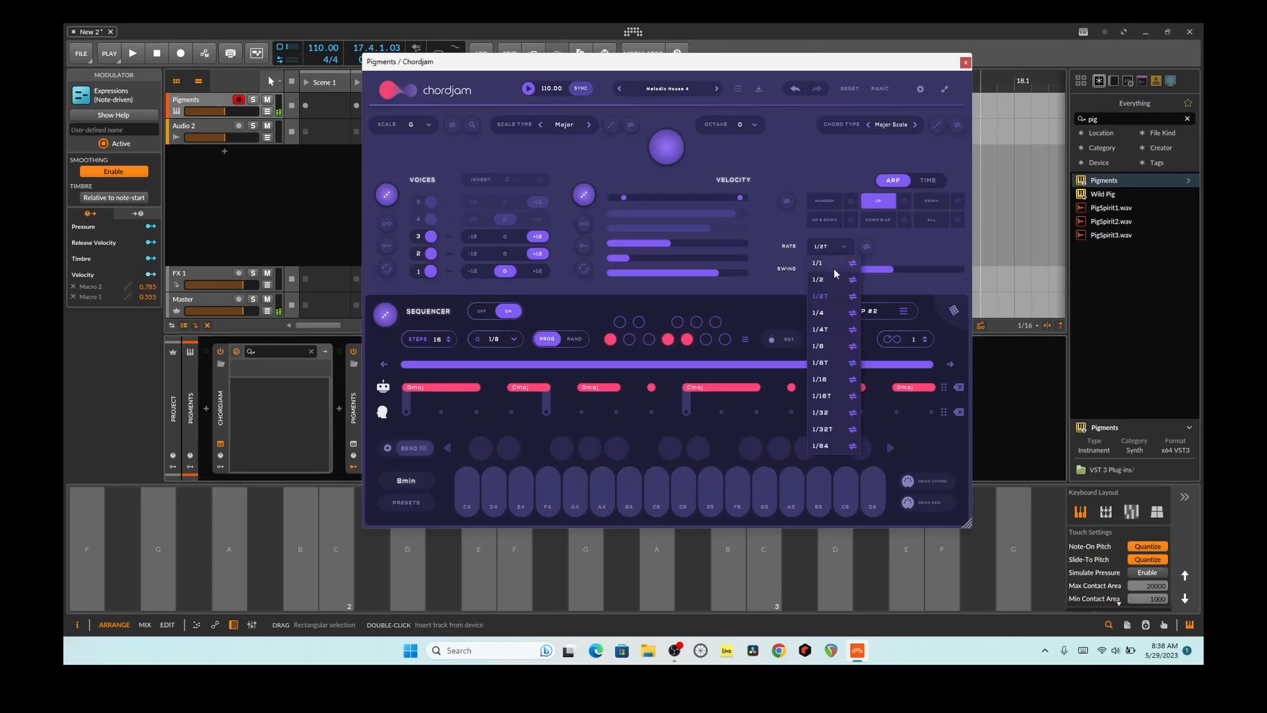
left_click(835, 312)
left_click(502, 565)
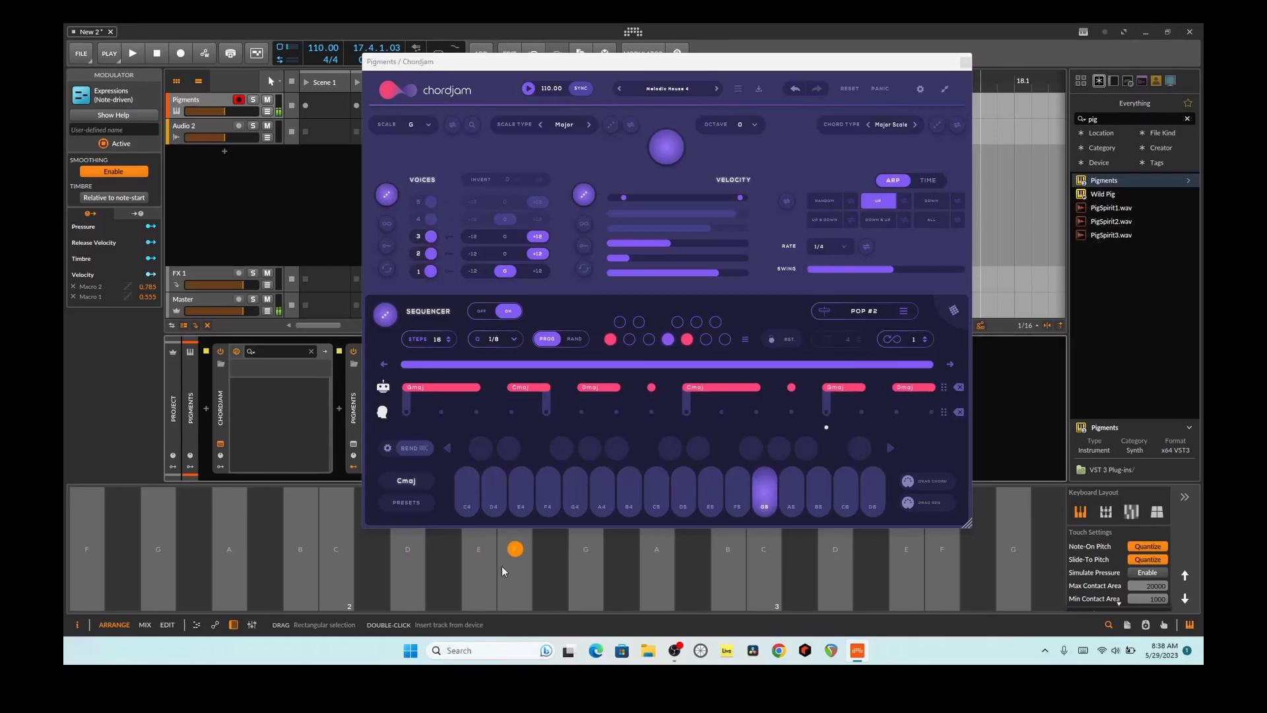
left_click(417, 579)
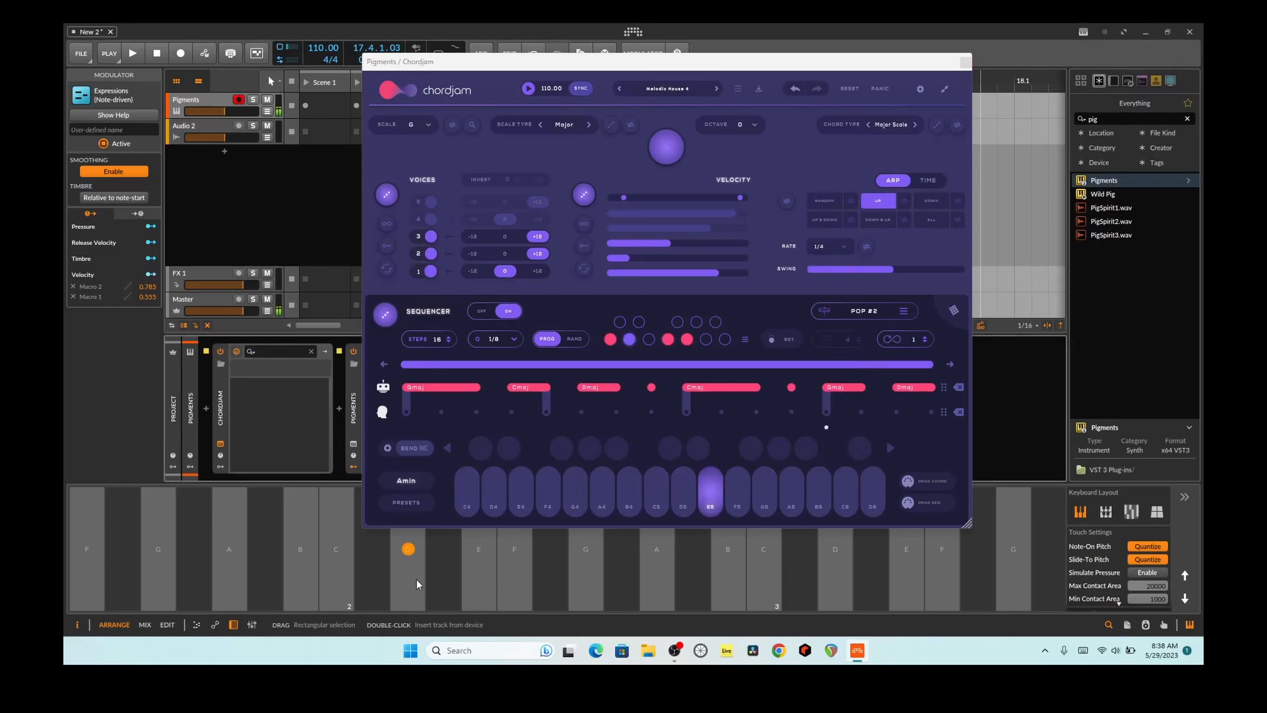
Step: Set the arpeggiator rate to 1/8 and randomize the voice velocities, auditioning the D, F, G and B keys
left_click(830, 246)
left_click(833, 346)
left_click(408, 548)
left_click(515, 548)
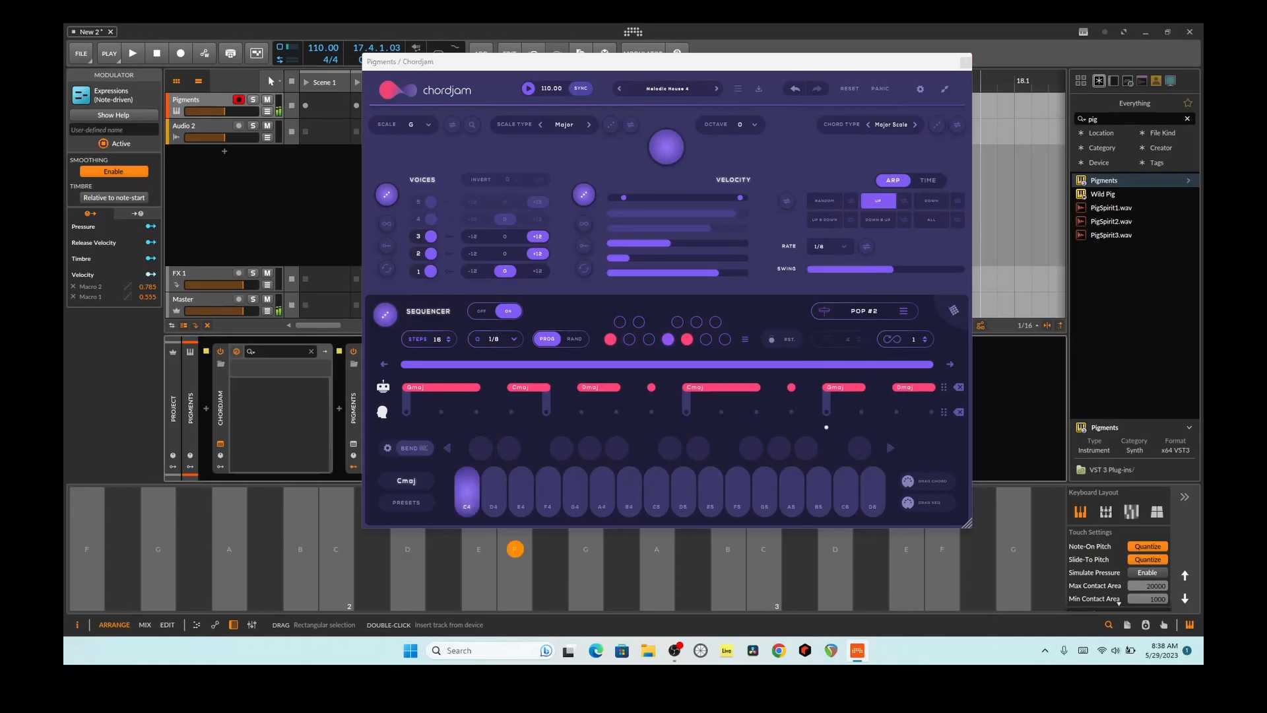
left_click(586, 548)
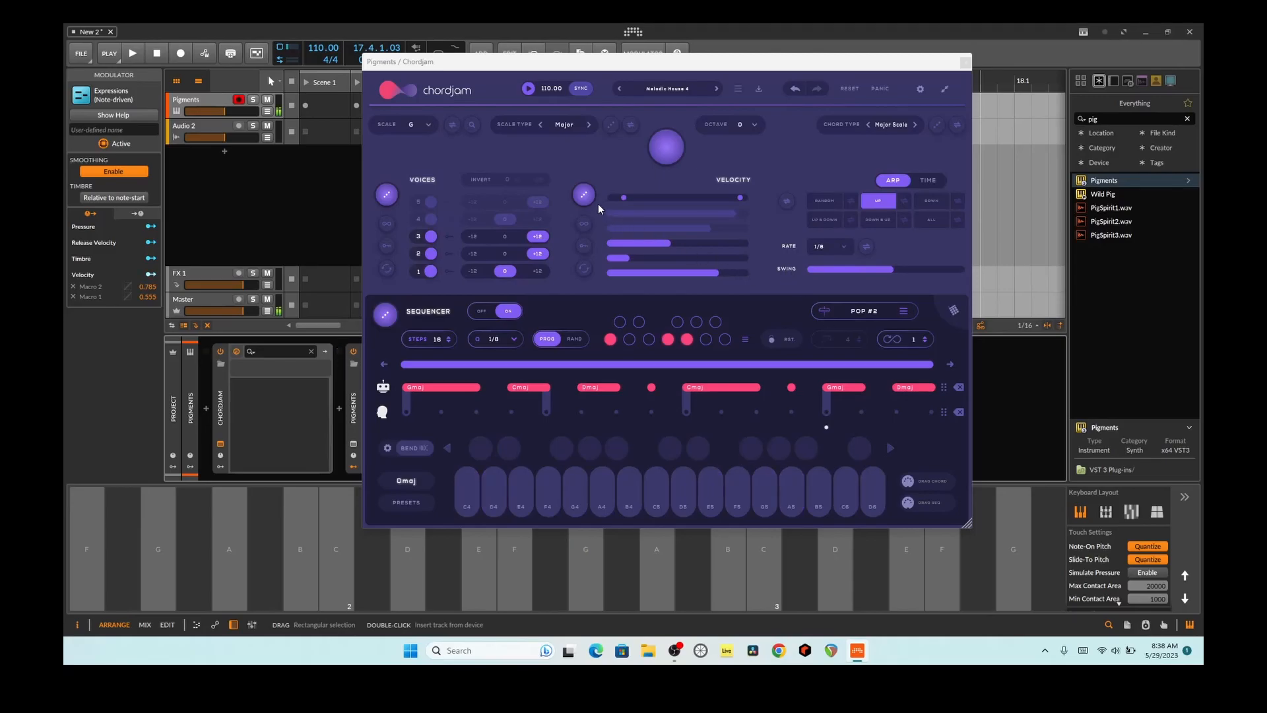
left_click(300, 579)
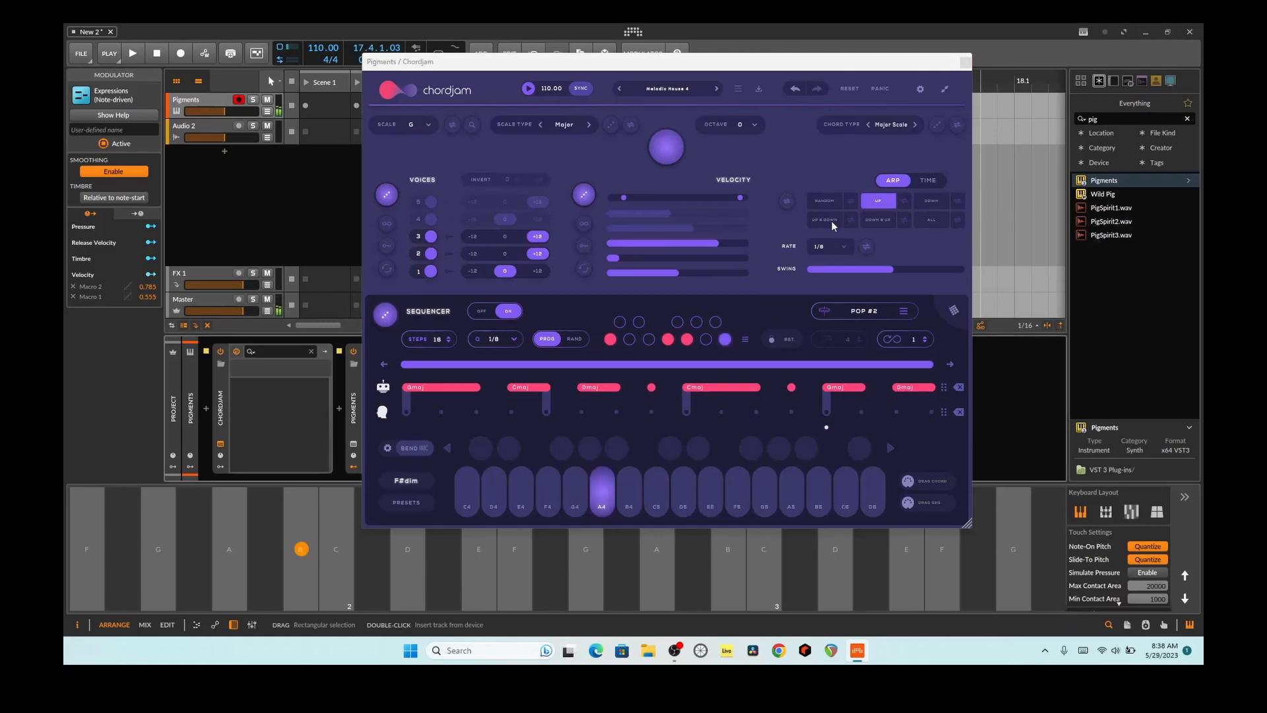
Step: Audition the F and C keys with the Up & Down pattern, and the C and C# keys with the Down pattern
left_click(515, 561)
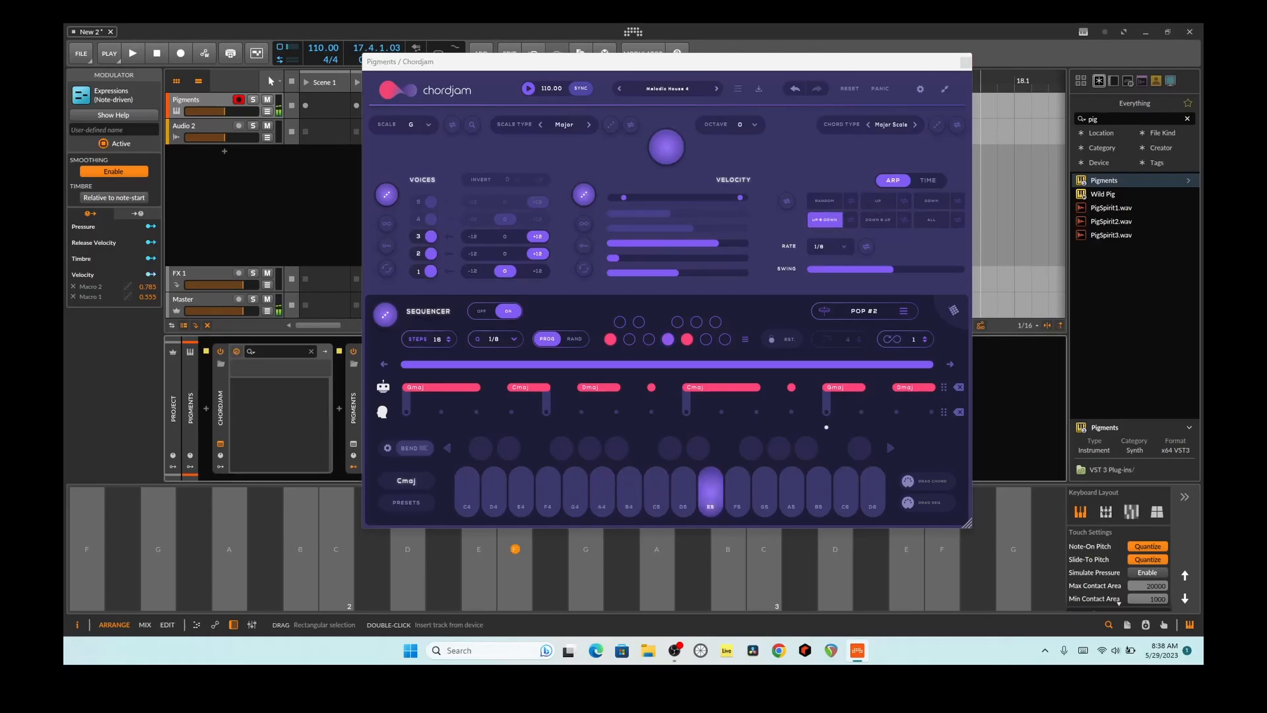
left_click(337, 549)
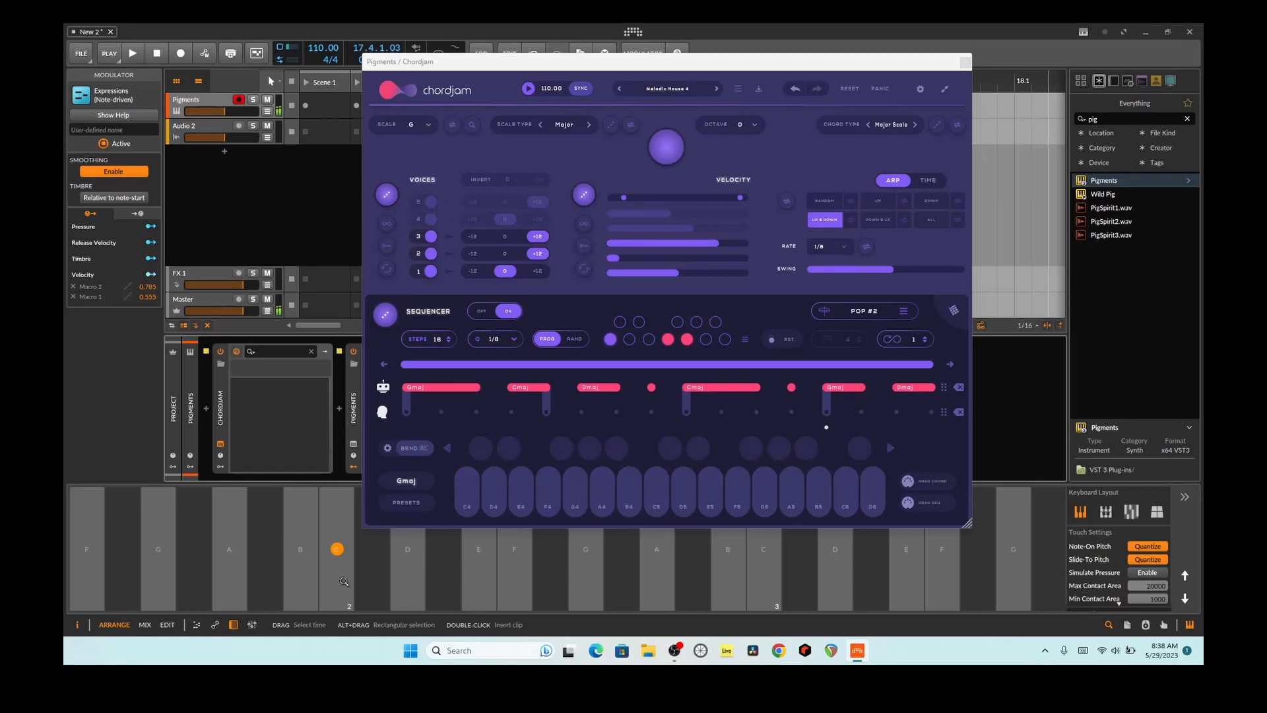
left_click(931, 201)
left_click(339, 584)
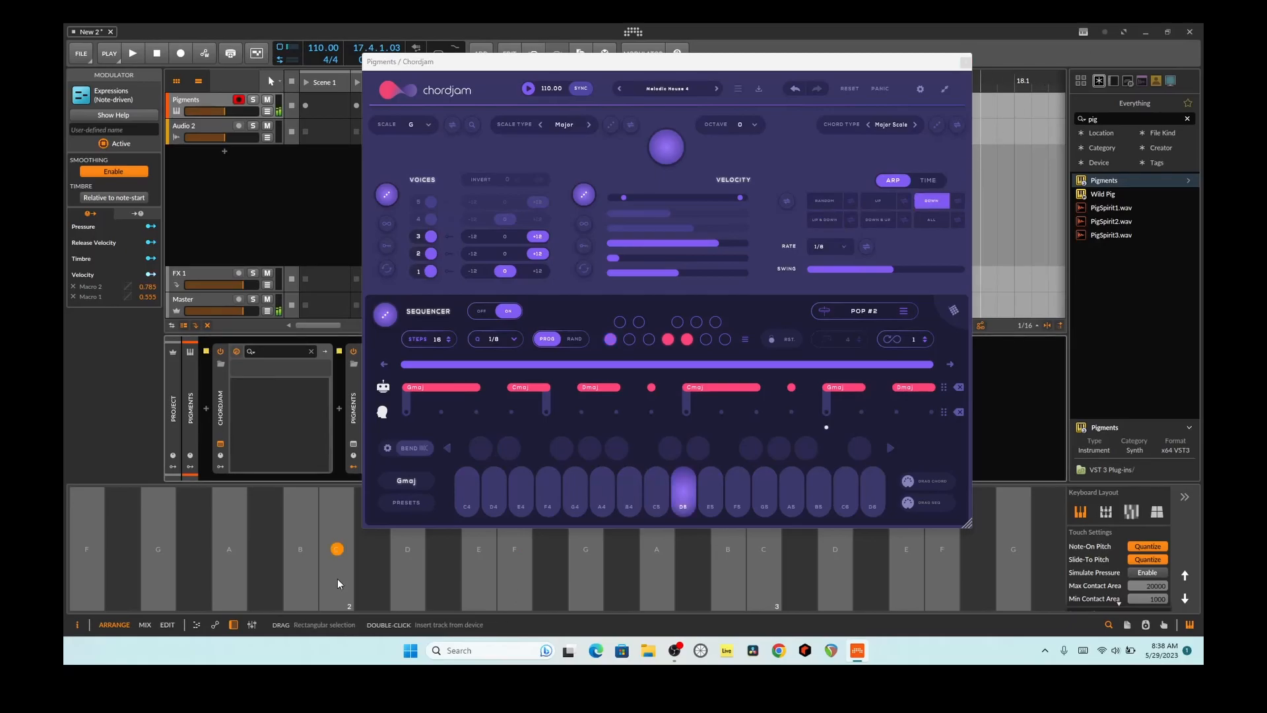
left_click(958, 208)
left_click(357, 588)
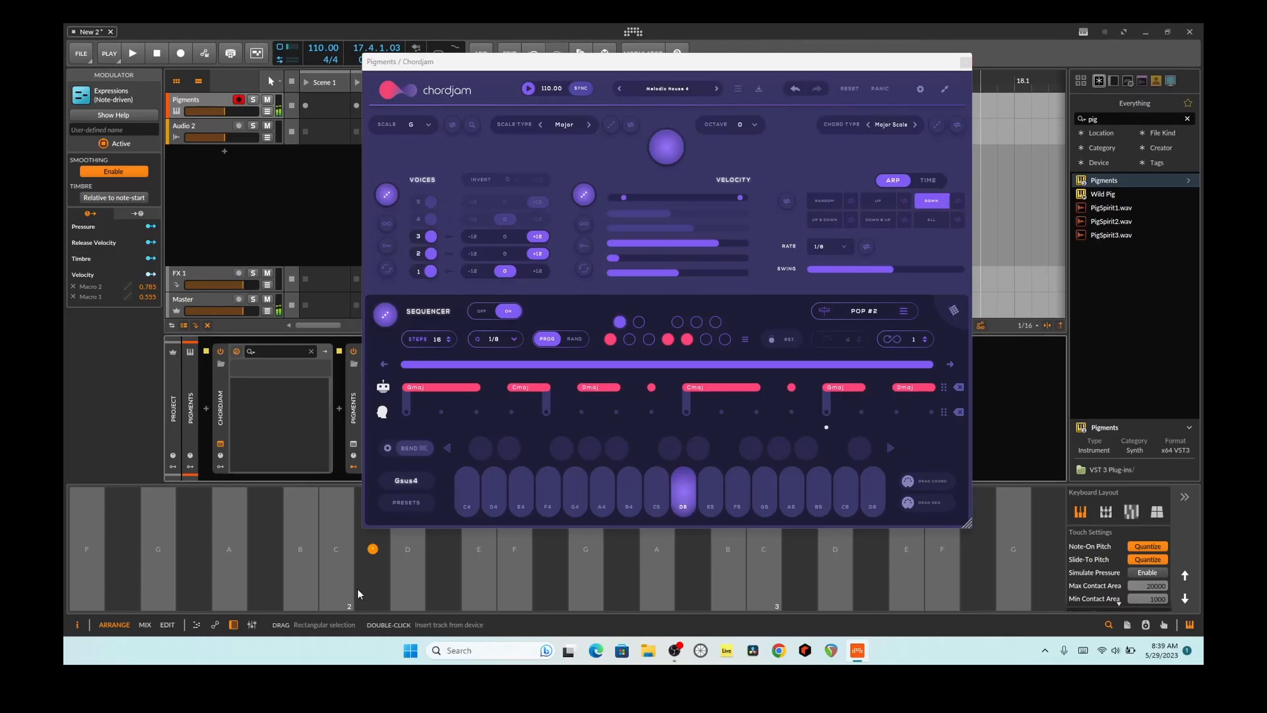